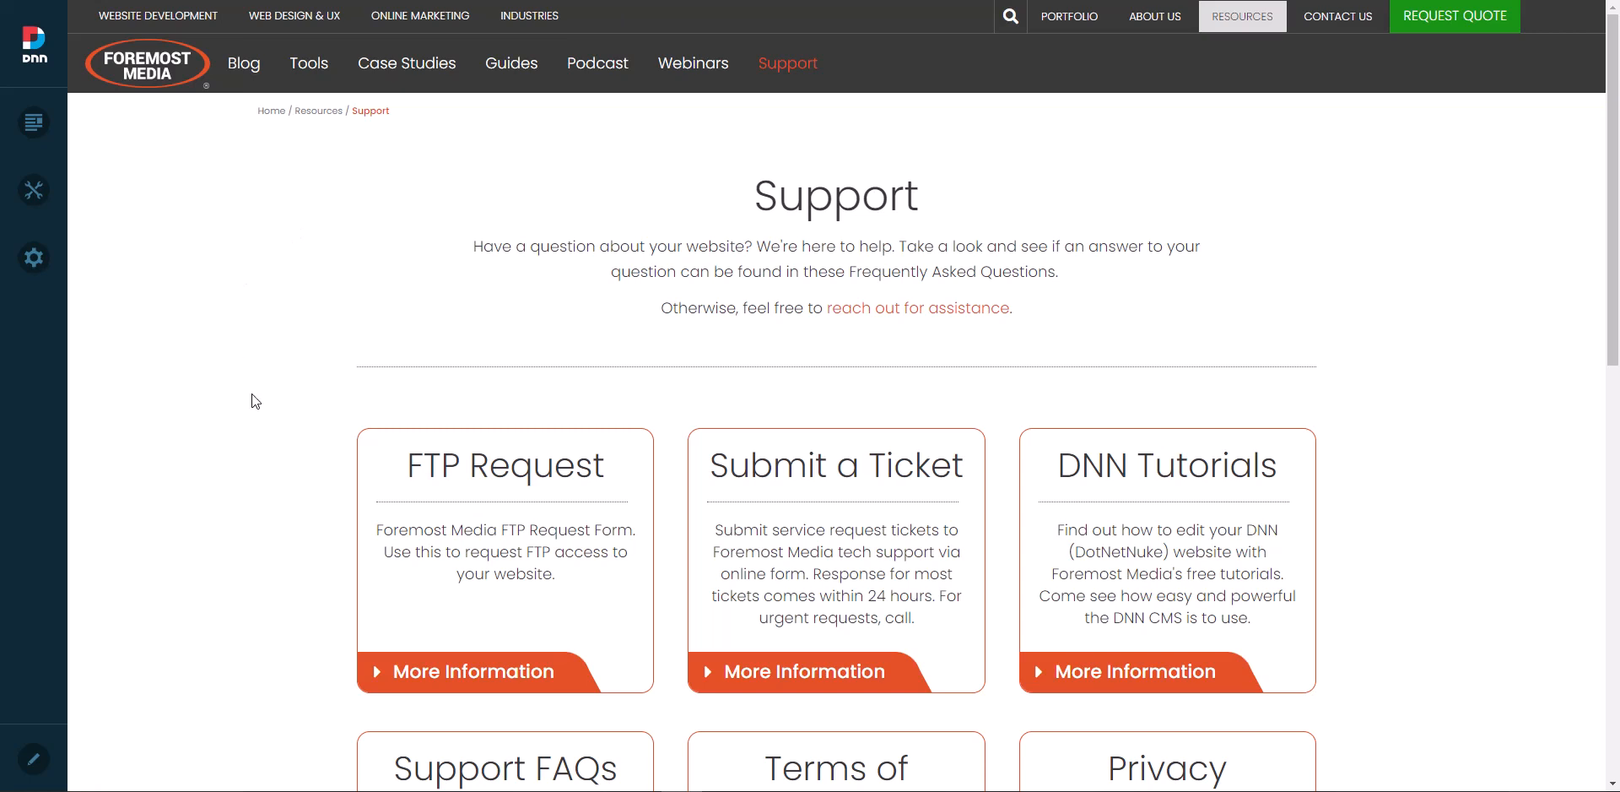
- Open the site's page manager and expand the Website Development branch and its DNN subpages
left_click_drag(1613, 161, 1596, 608)
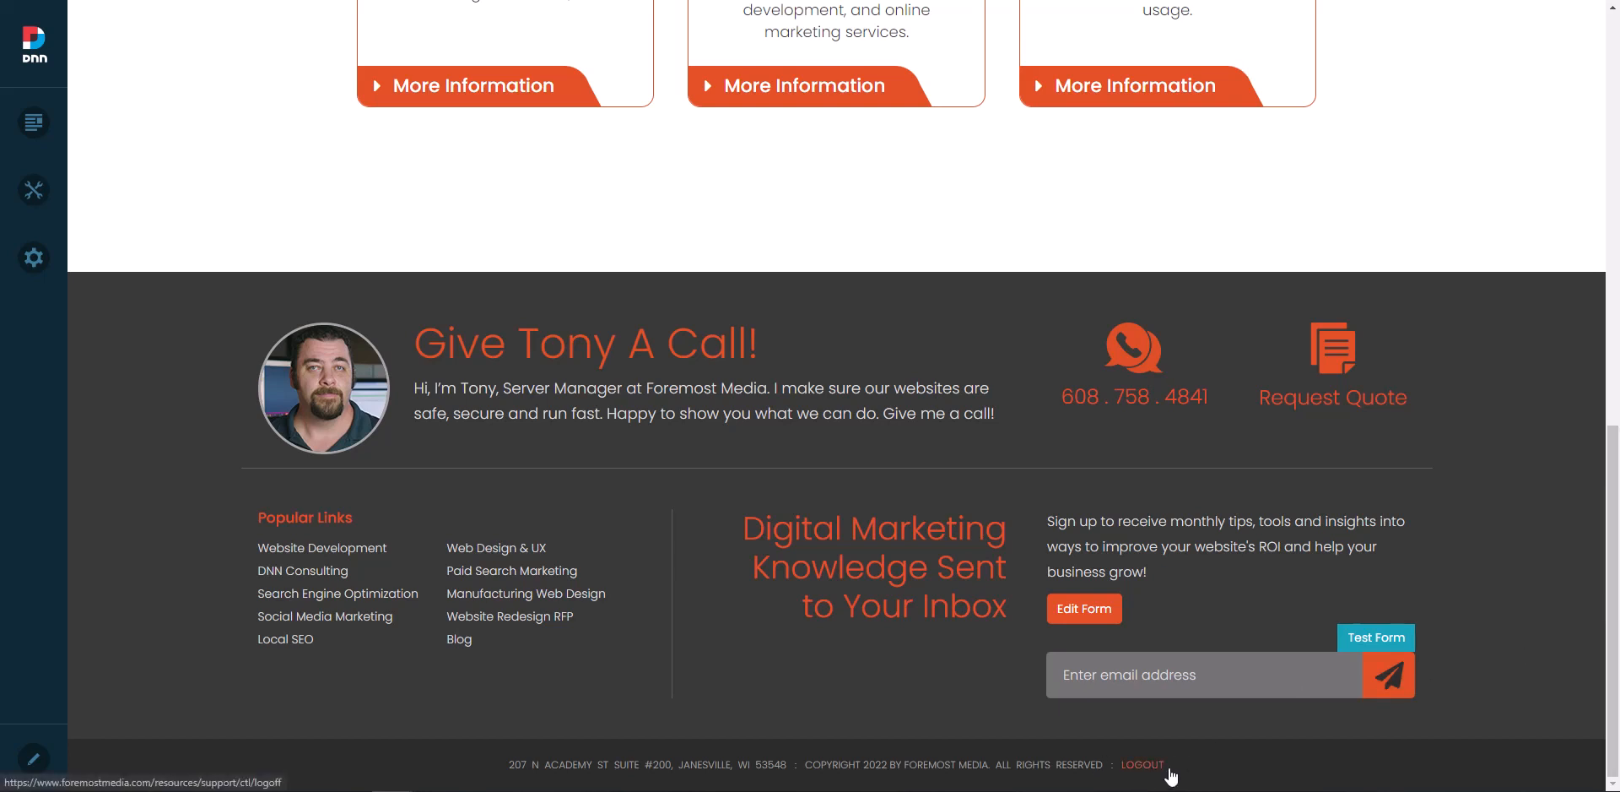
left_click_drag(1613, 684, 1613, 260)
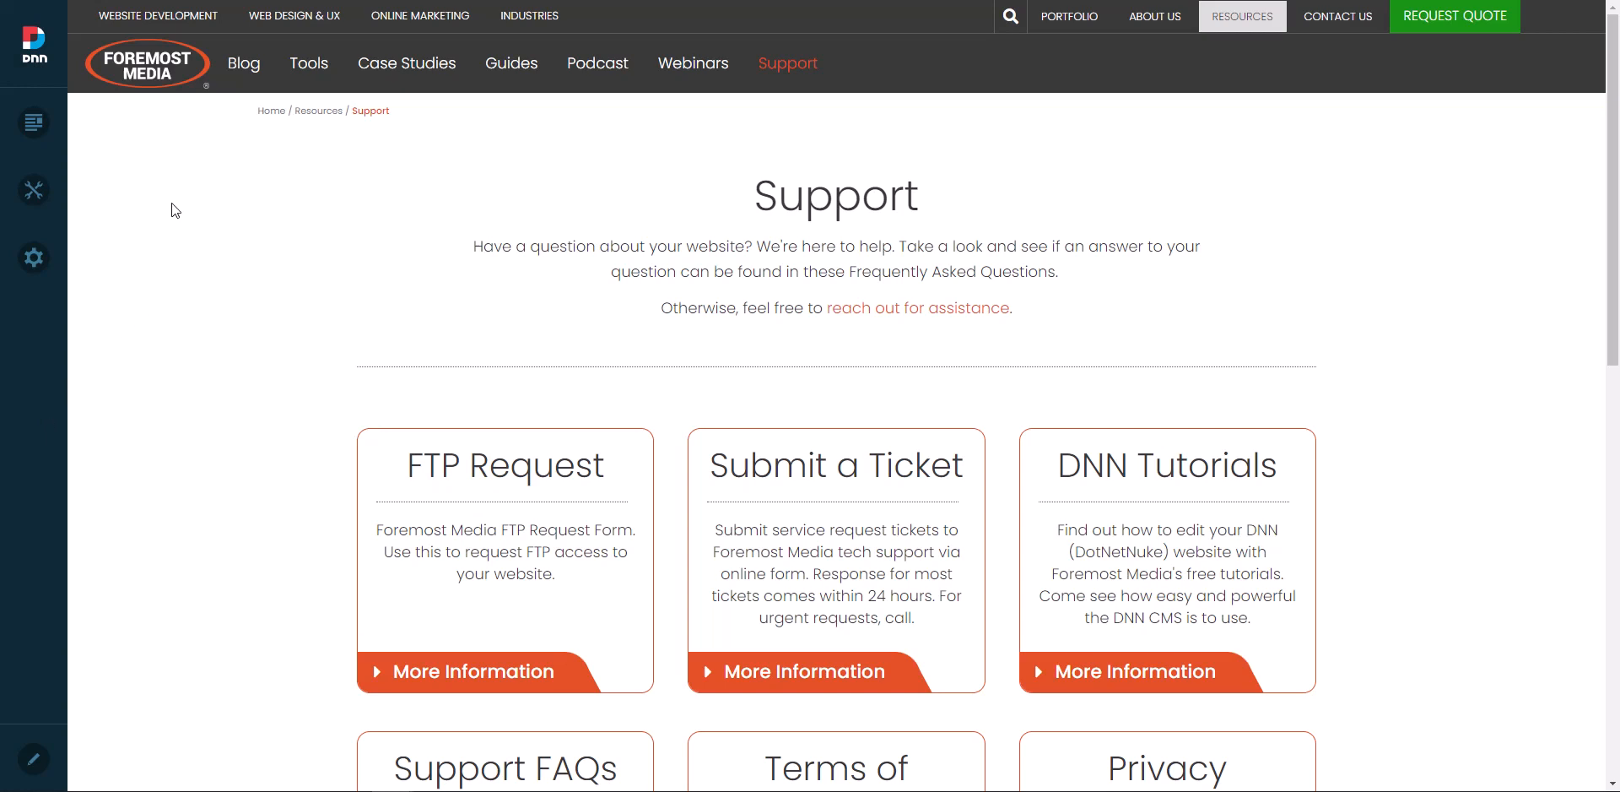
mouse_move(38, 128)
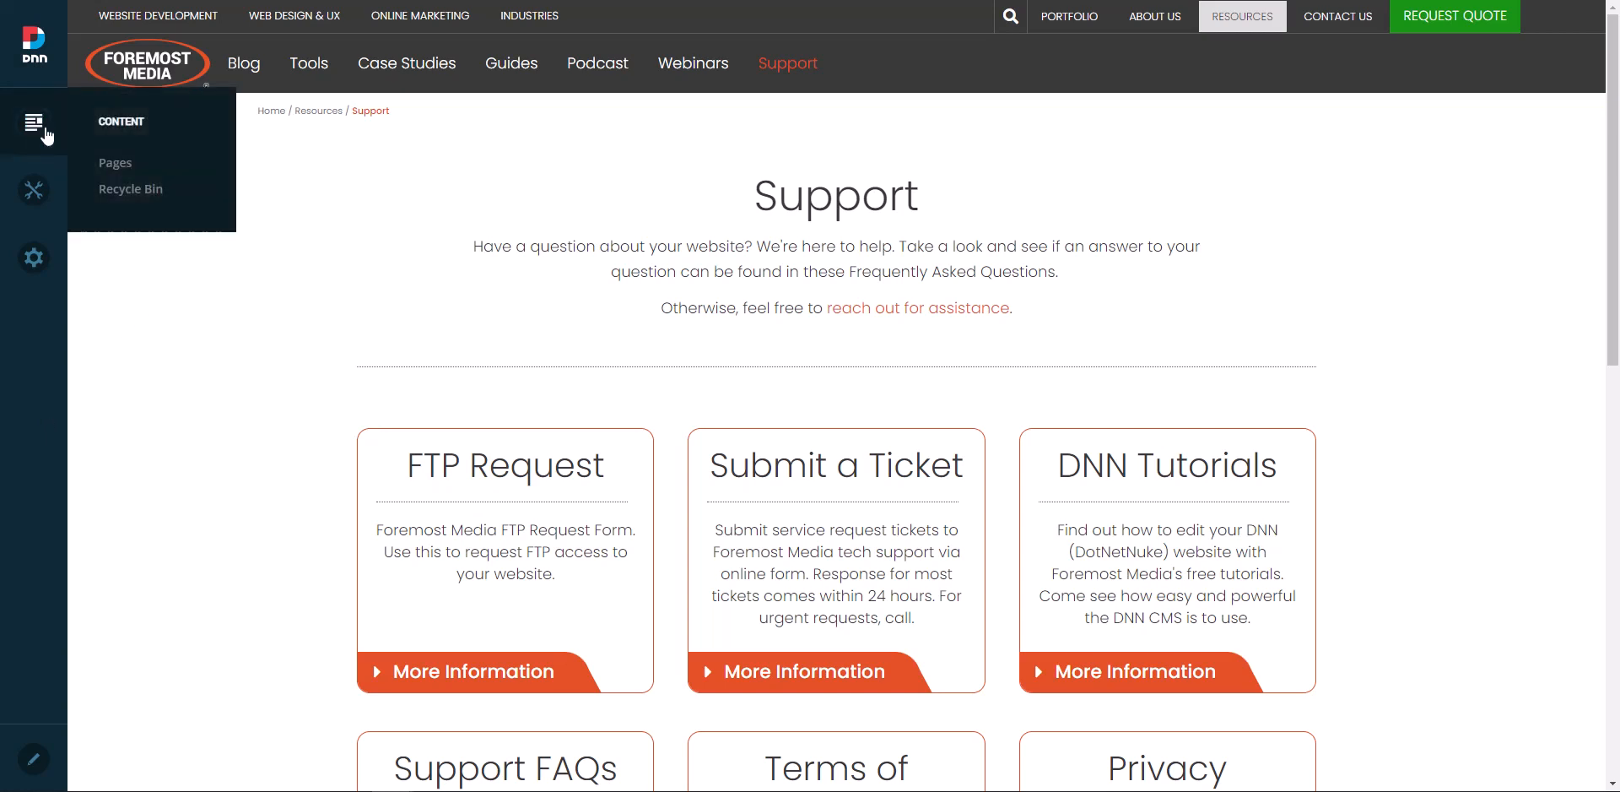
left_click(116, 163)
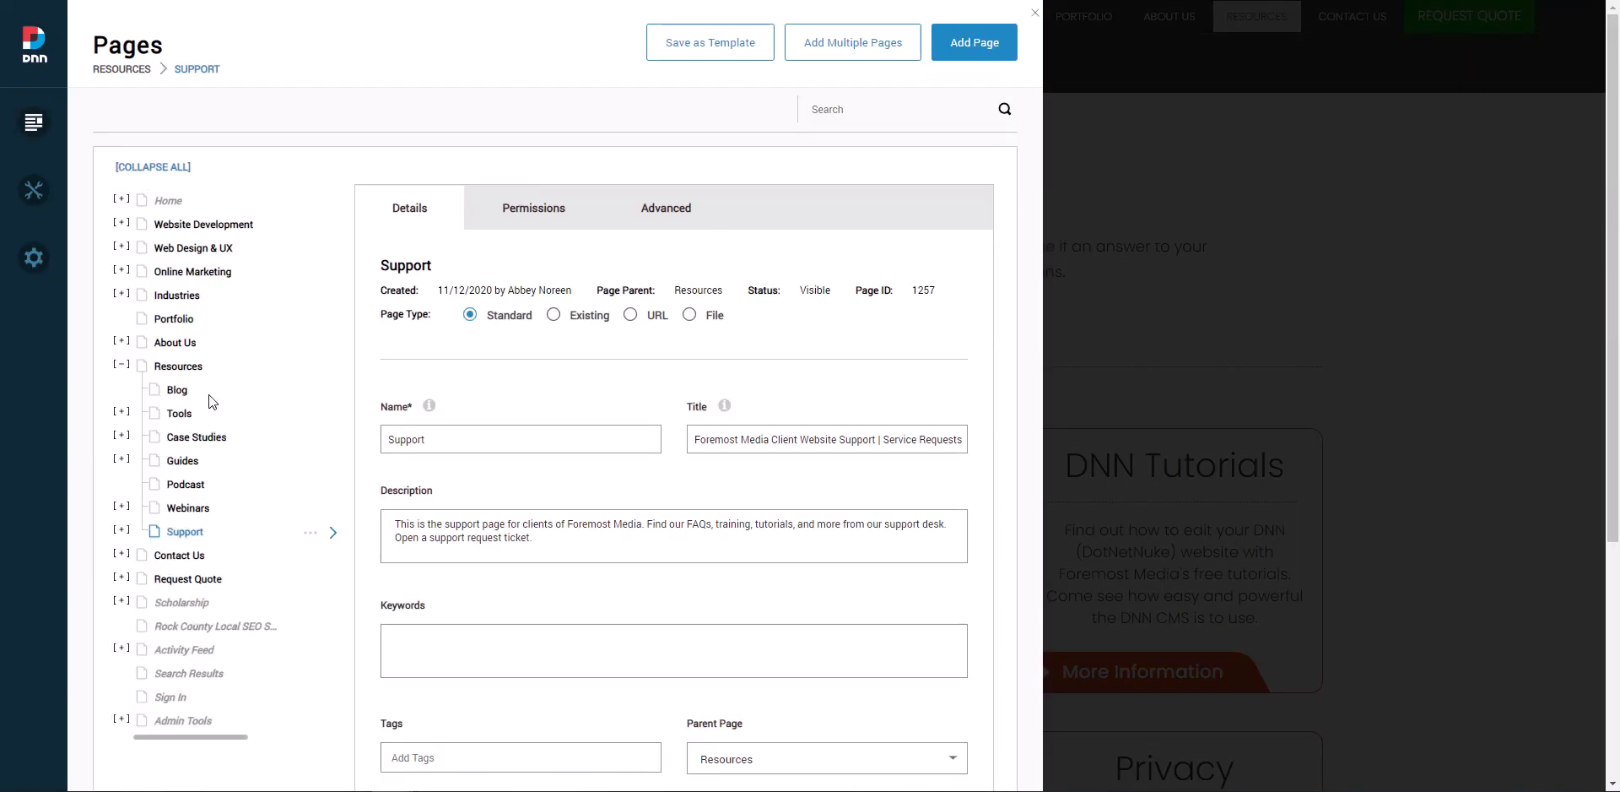
left_click(121, 224)
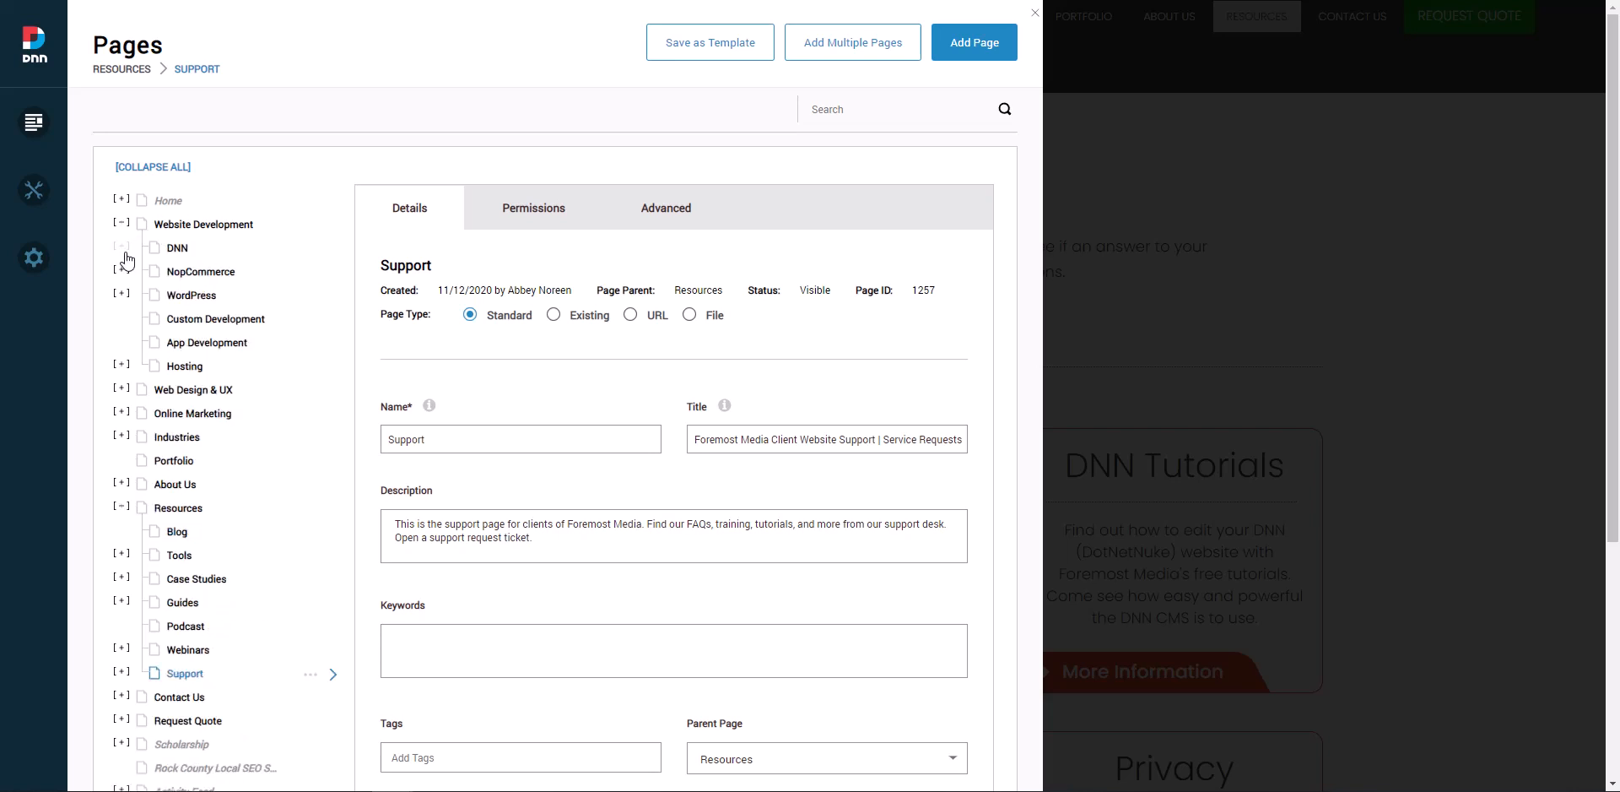
left_click(123, 247)
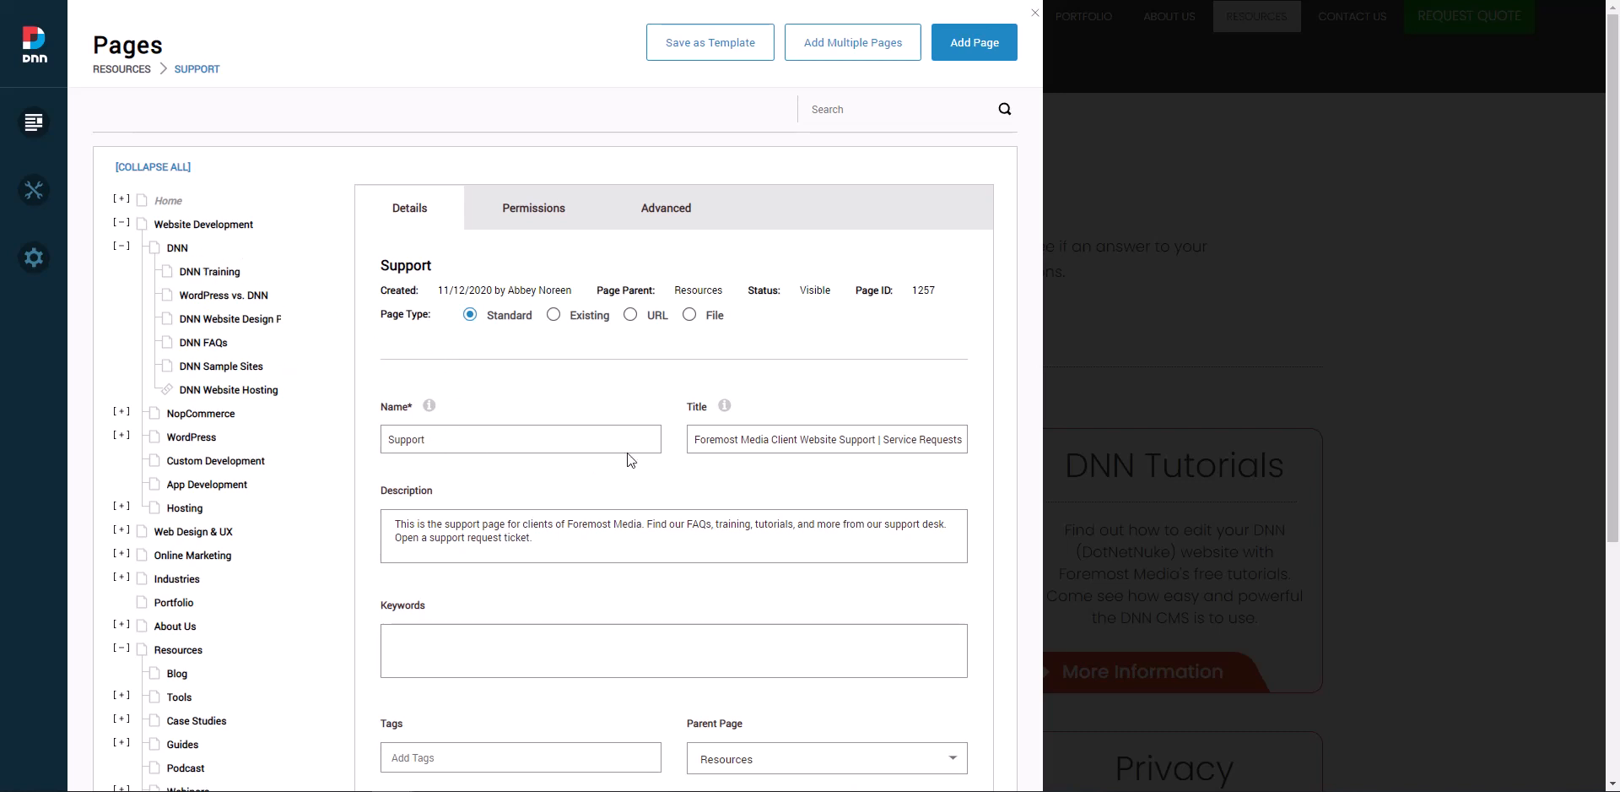
- Review the Support page's details, its role and user permissions, and its list of modules
left_click_drag(1616, 130, 1617, 244)
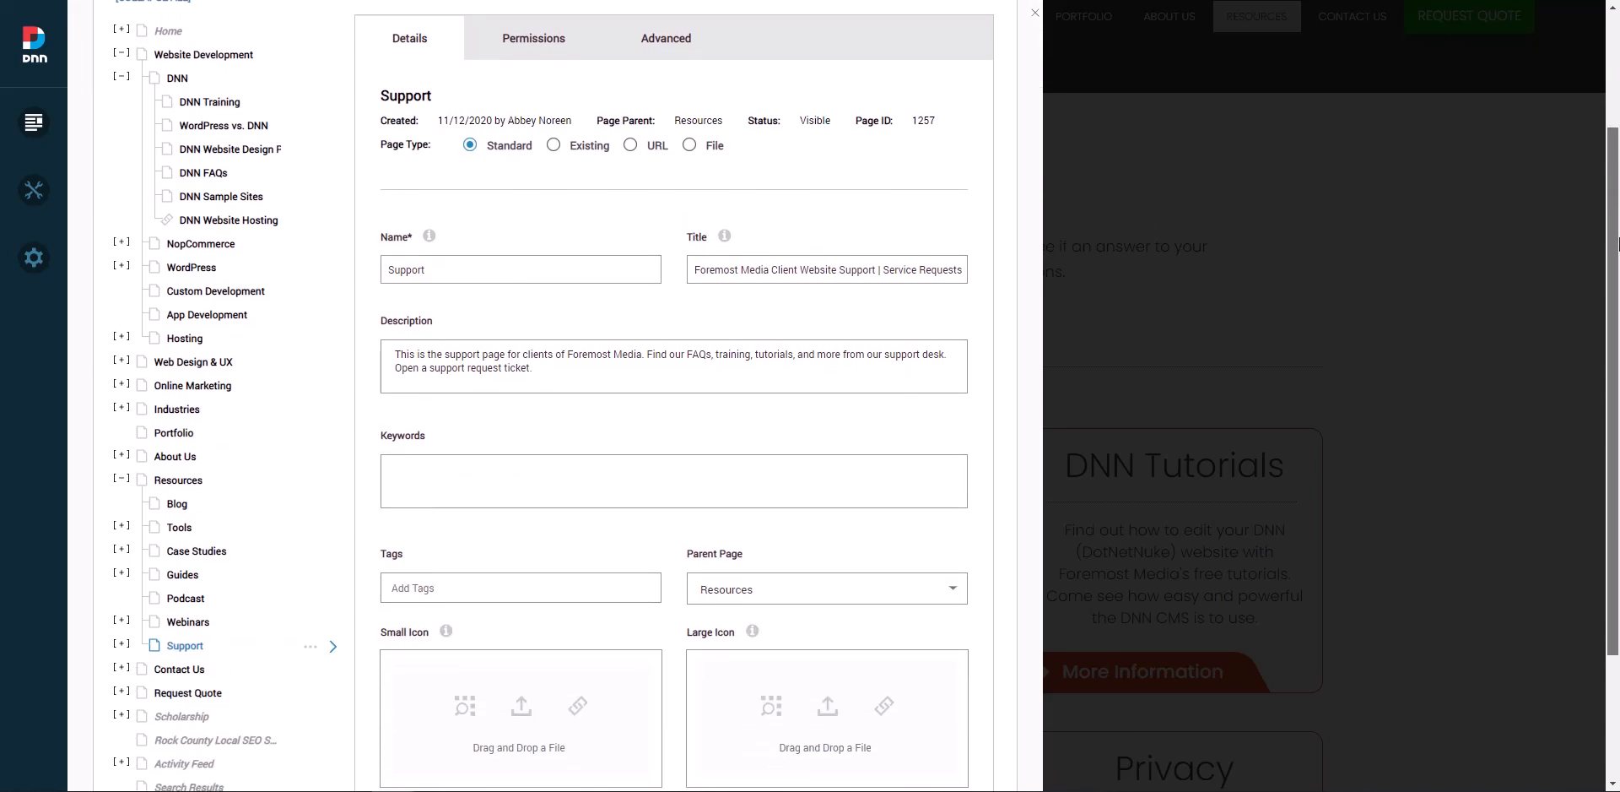
left_click_drag(1617, 244, 1617, 228)
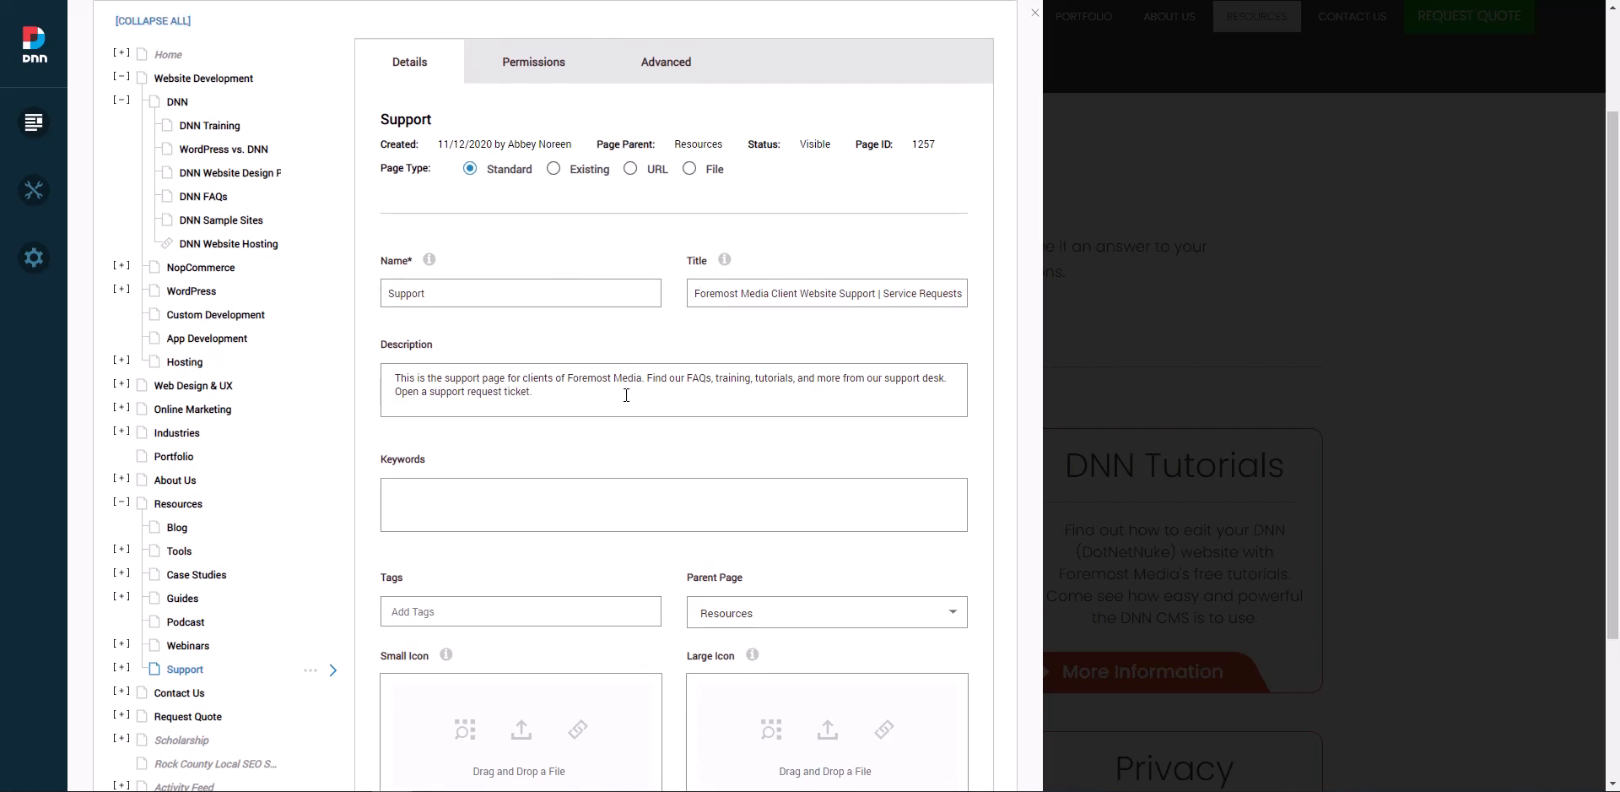
left_click(546, 76)
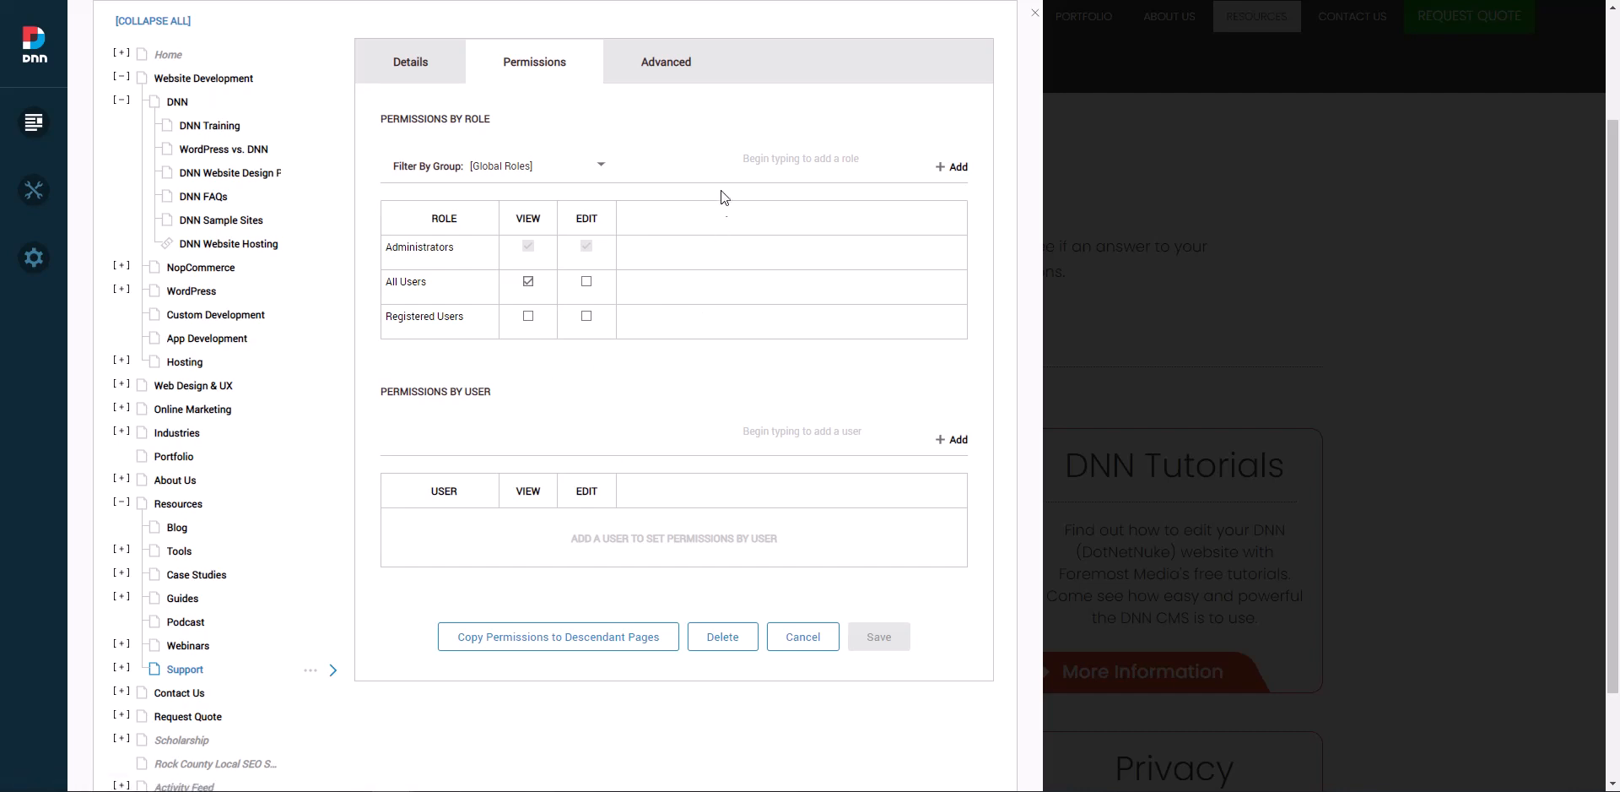
left_click(685, 80)
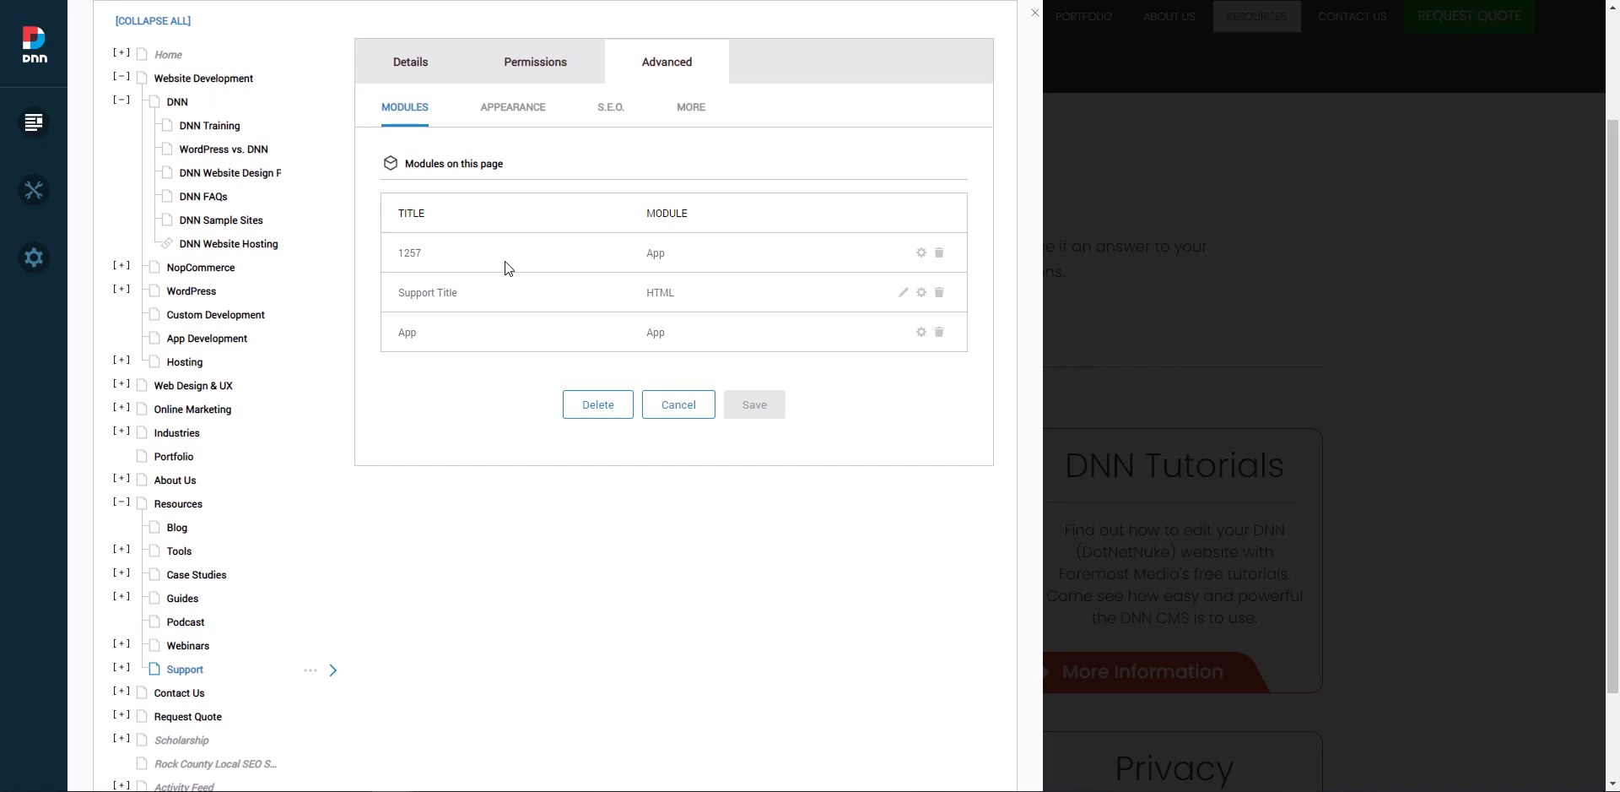
- Examine the Support page's theme, layout and page container choices, including the selected ones, and its SEO URL settings
left_click(519, 118)
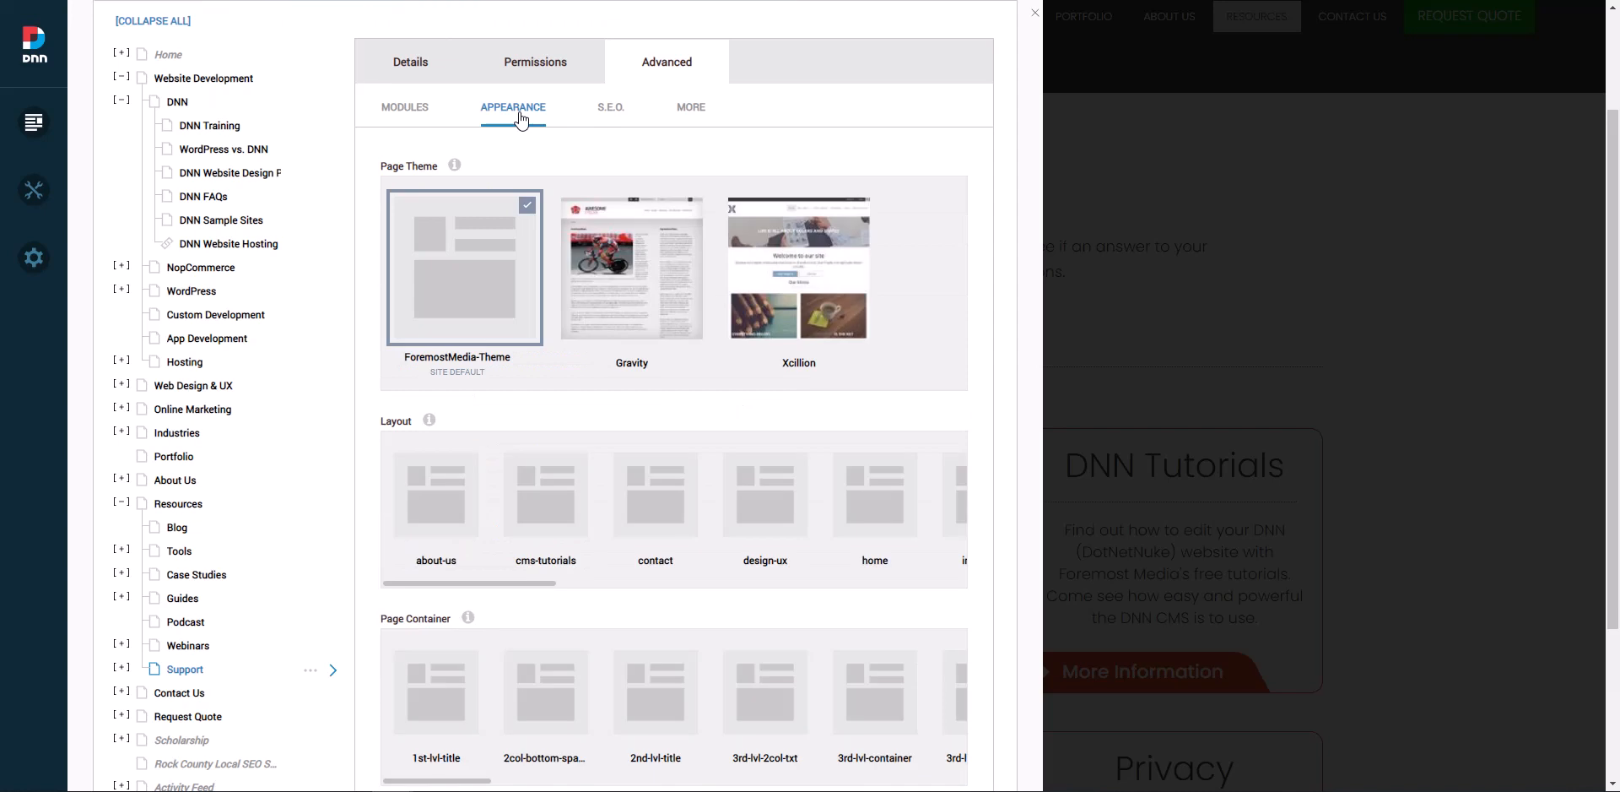
left_click_drag(1614, 191, 1614, 321)
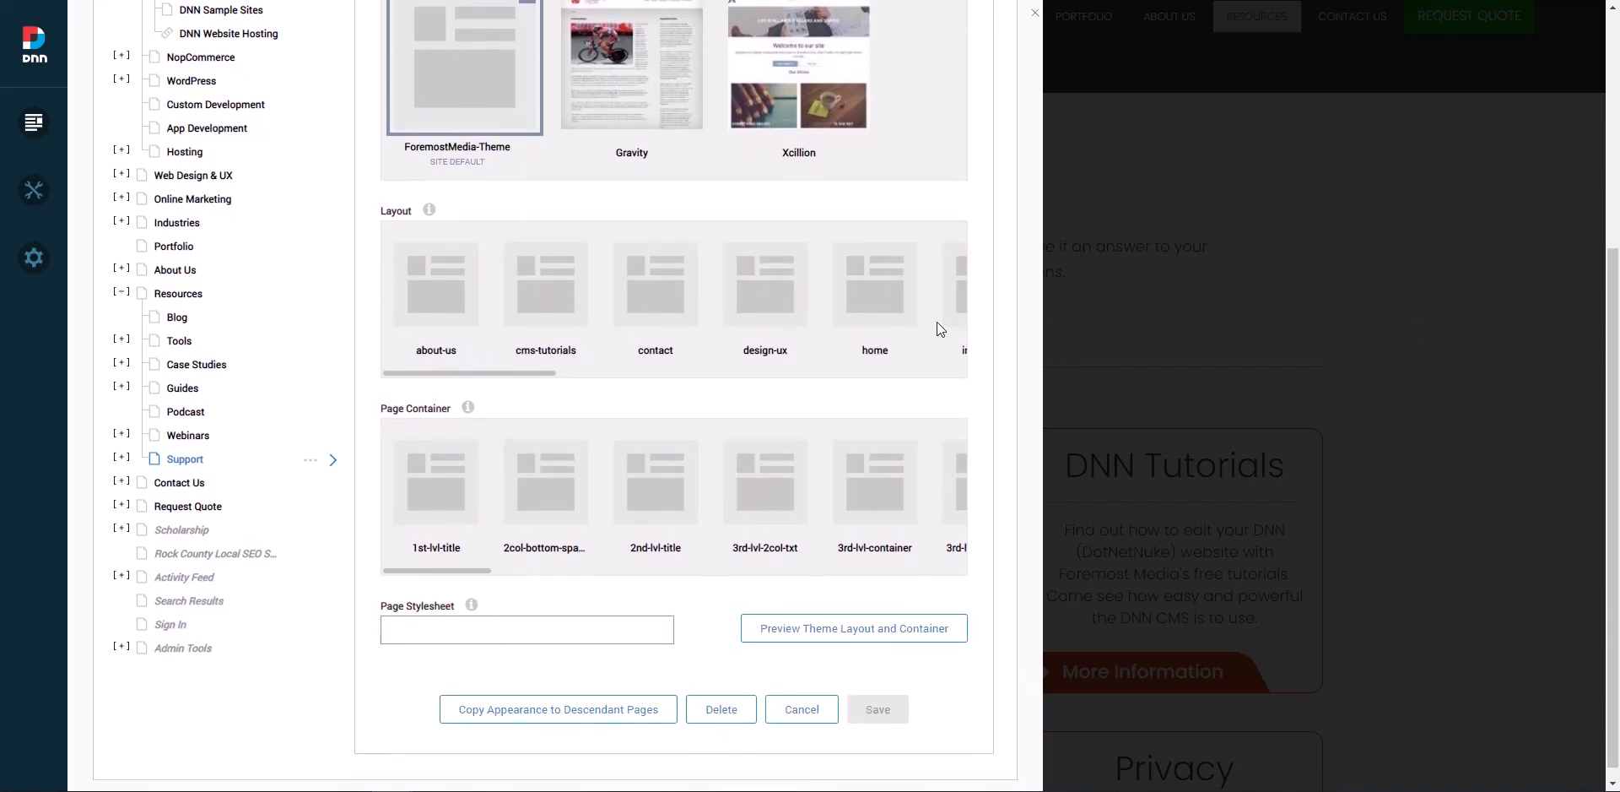
left_click_drag(528, 376, 751, 401)
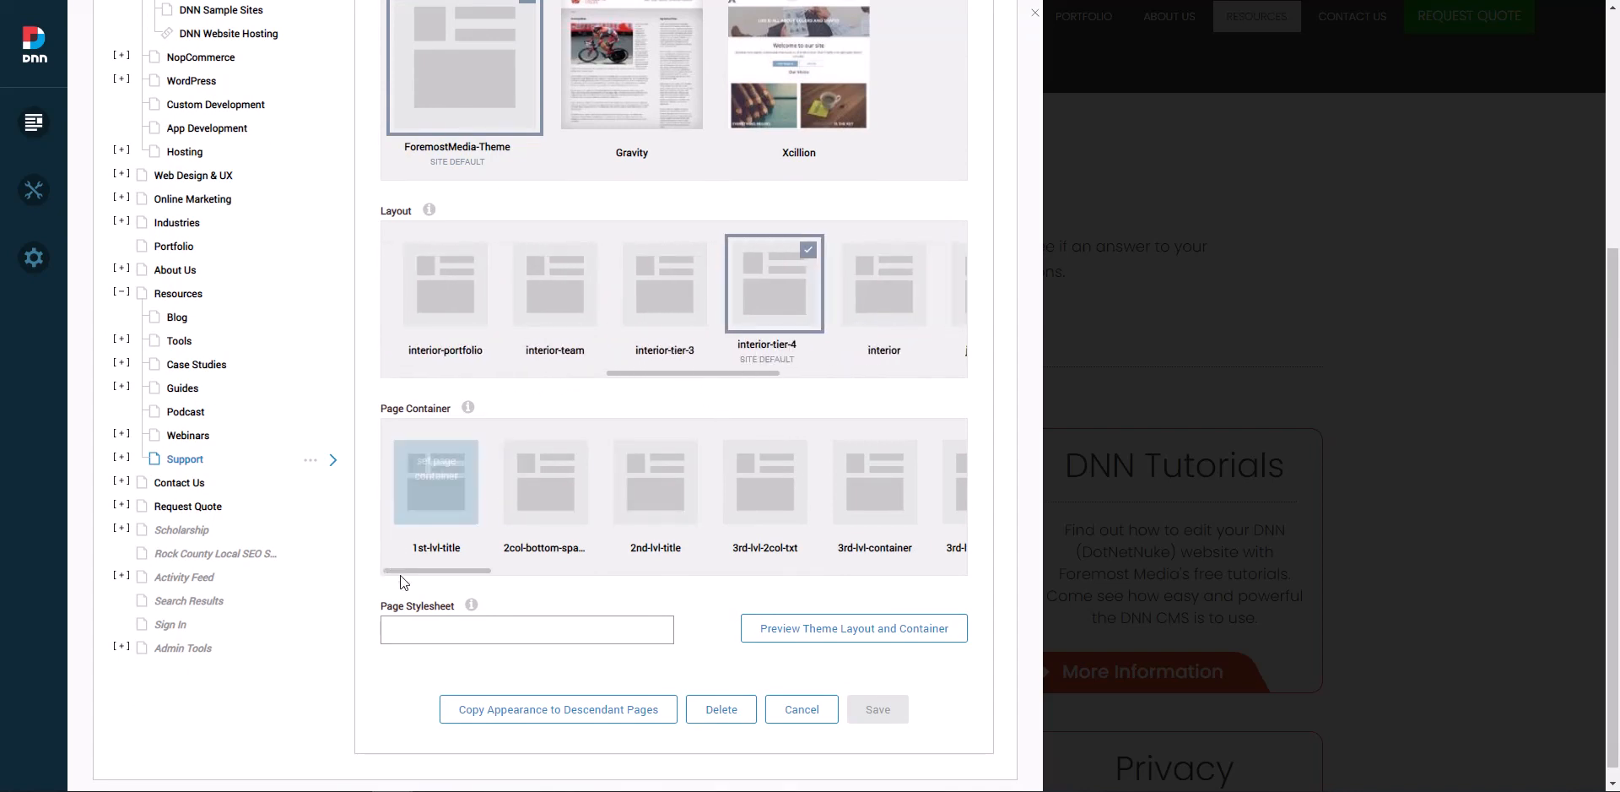
left_click_drag(416, 579, 714, 608)
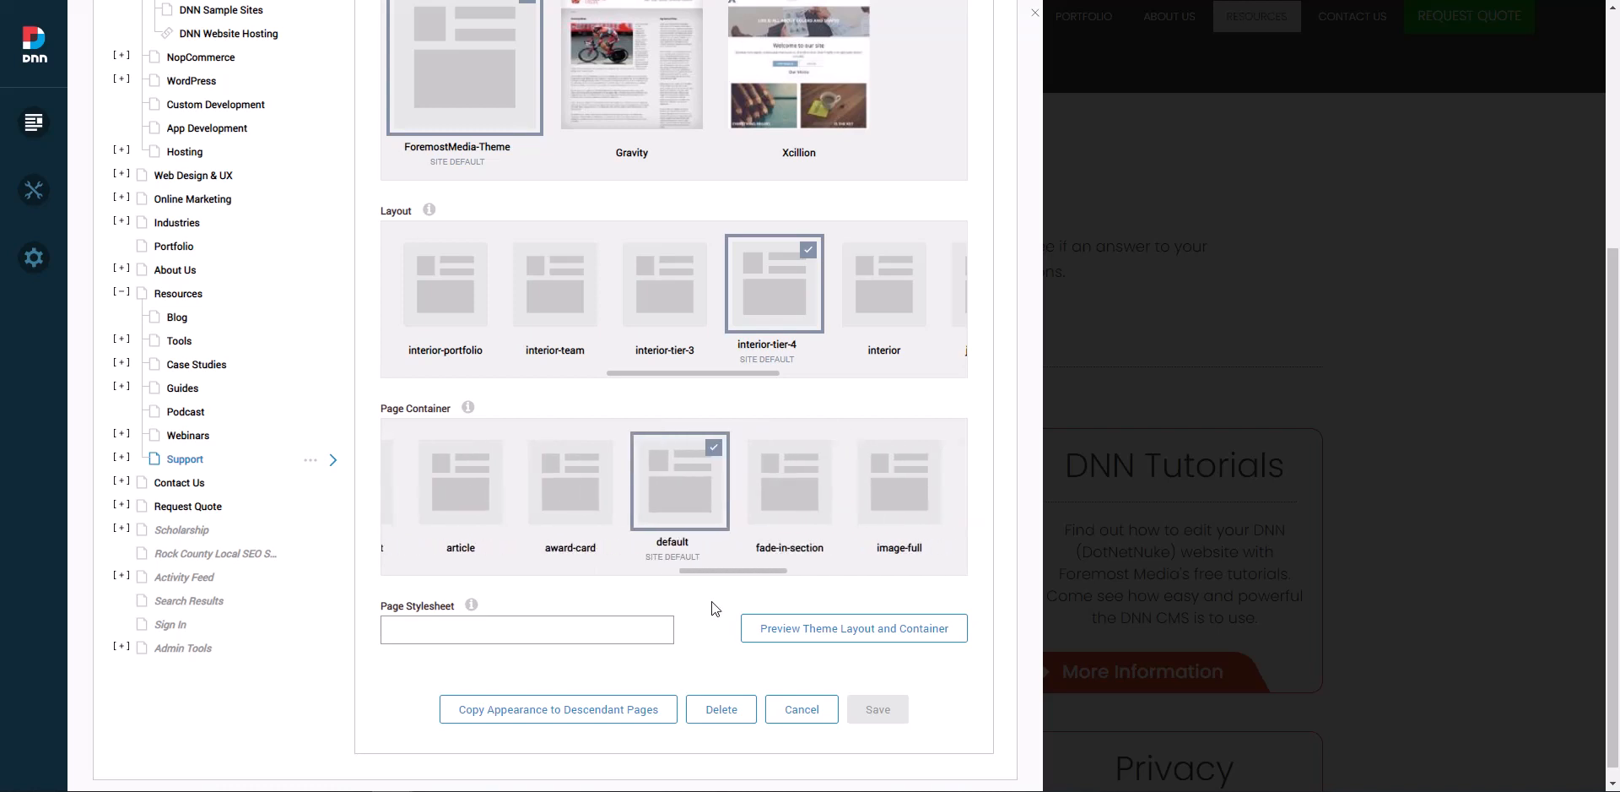
left_click_drag(1615, 365, 1615, 202)
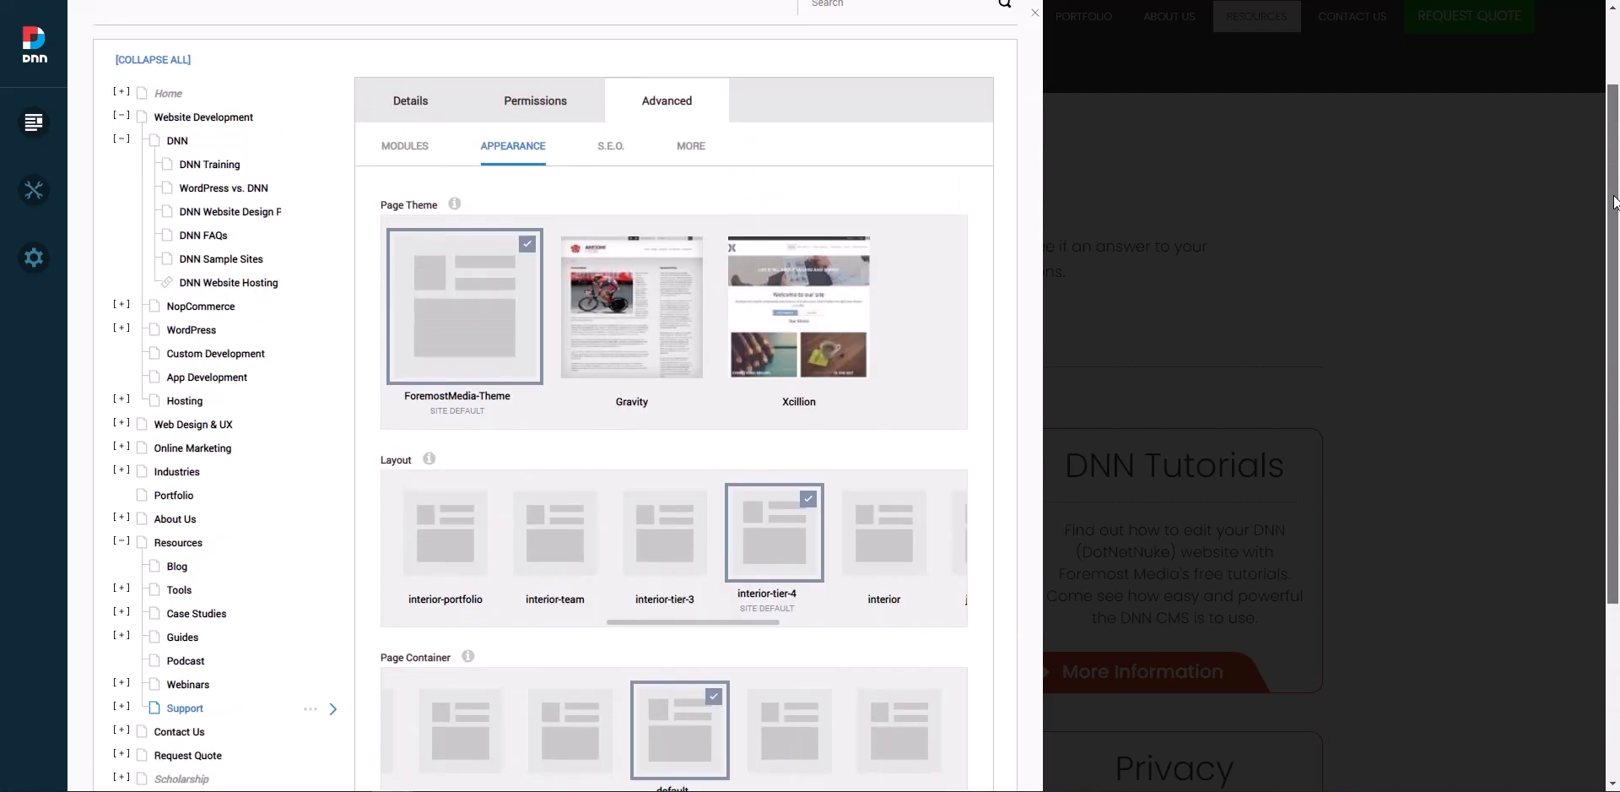
left_click(610, 156)
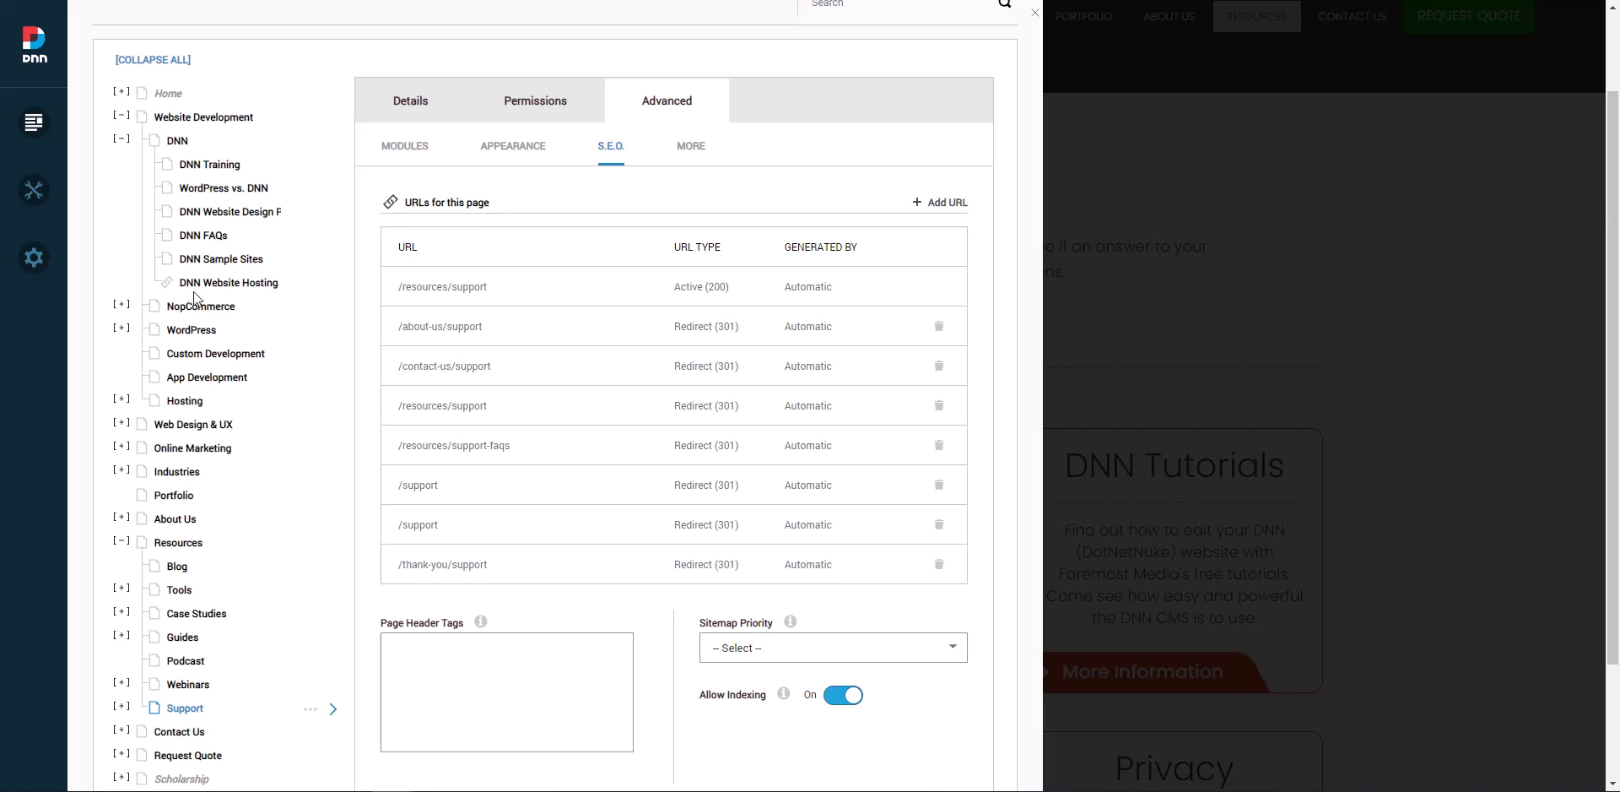
- Select the DNN Training page, check its additional page actions, and close the page manager
left_click(211, 165)
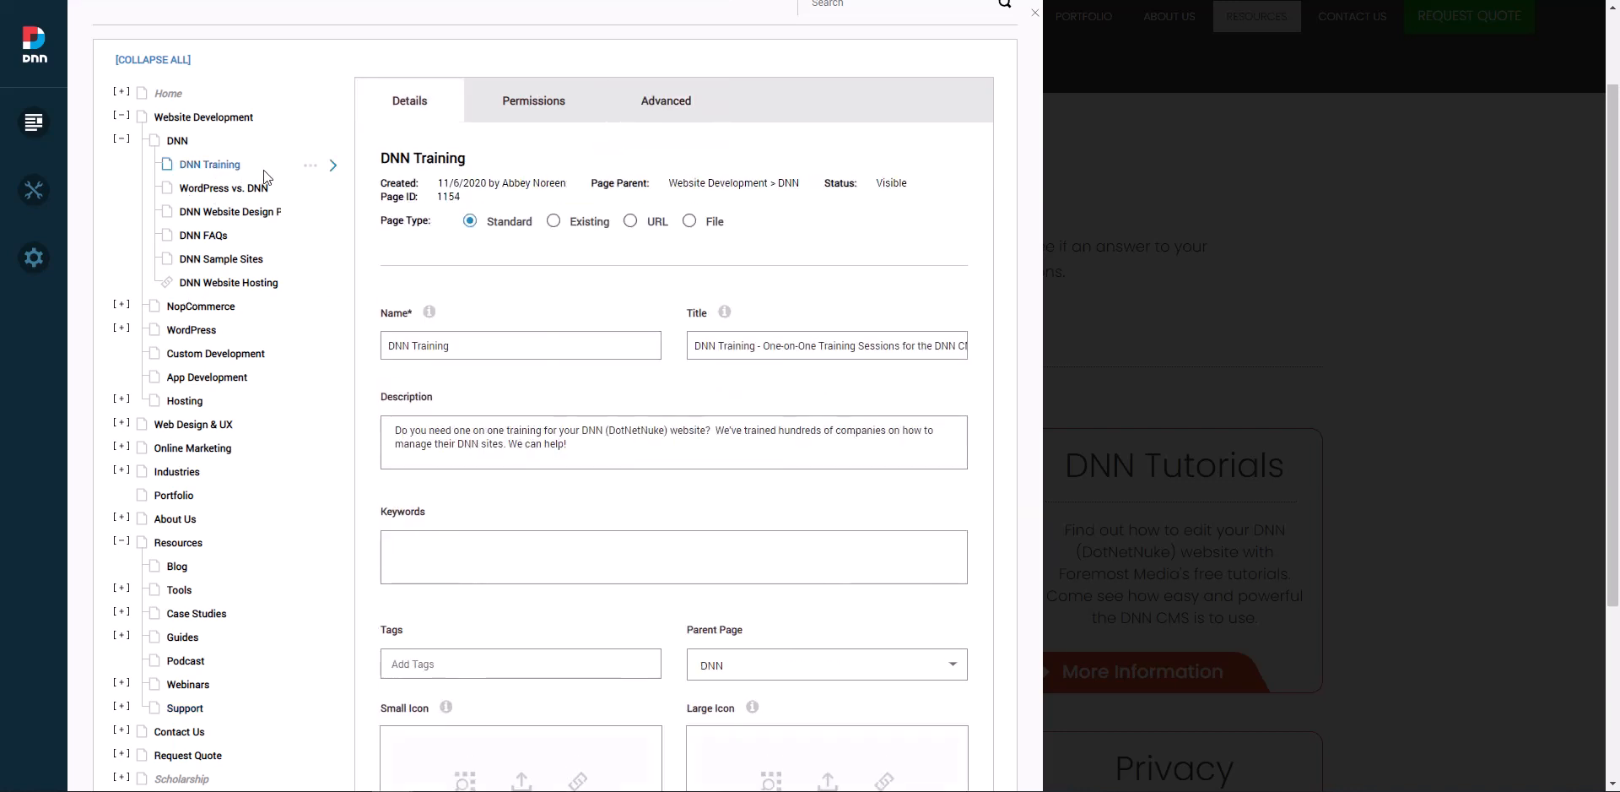
left_click(312, 169)
left_click(310, 171)
left_click(311, 170)
scroll(1452, 93, "up", 1)
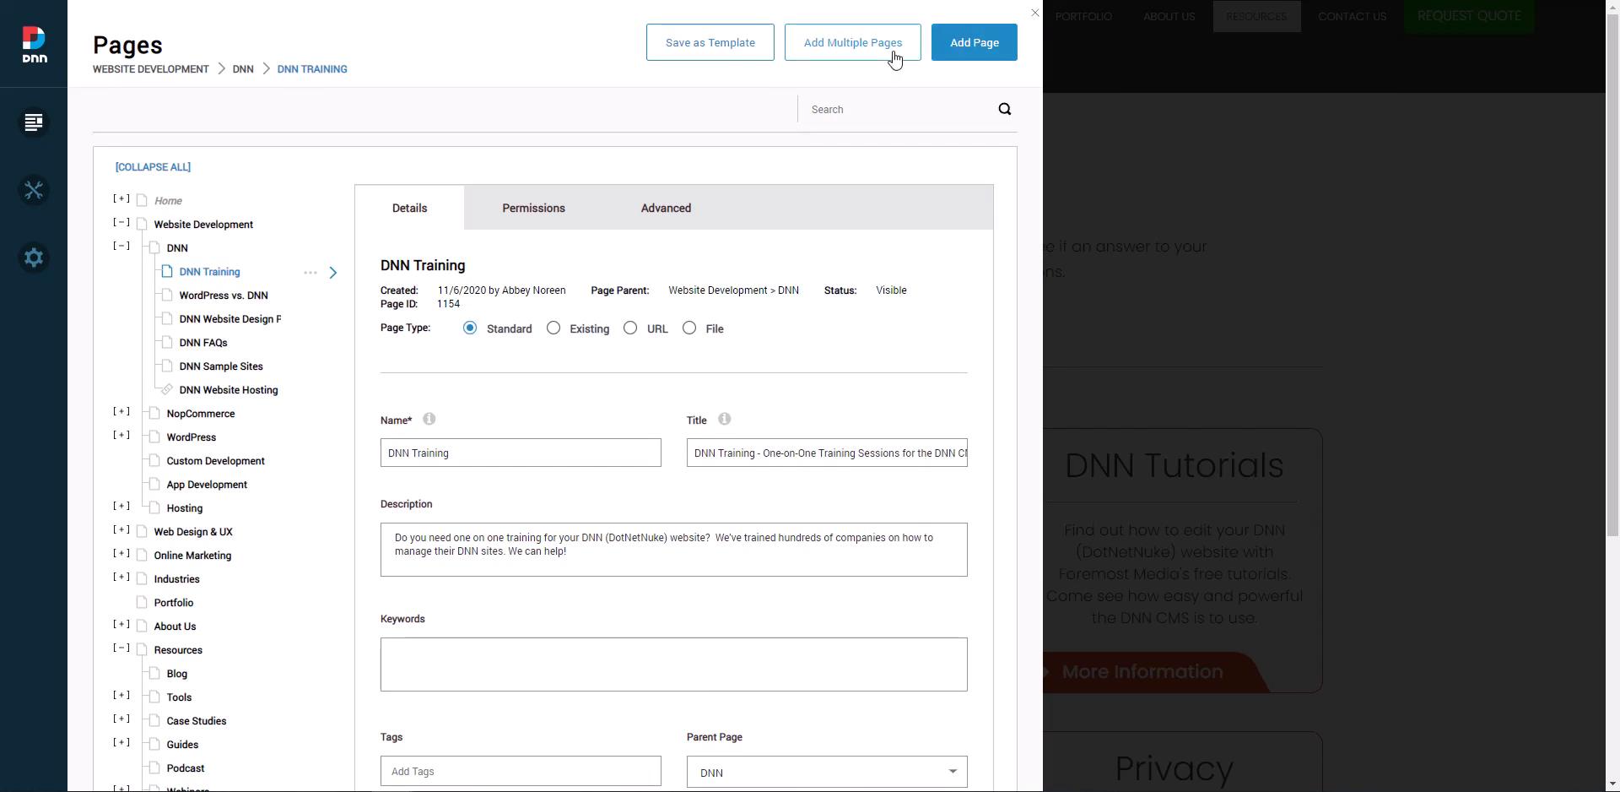
left_click(1036, 14)
- Inspect the deleted pages, modules and users in the Recycle Bin, and close it
mouse_move(34, 123)
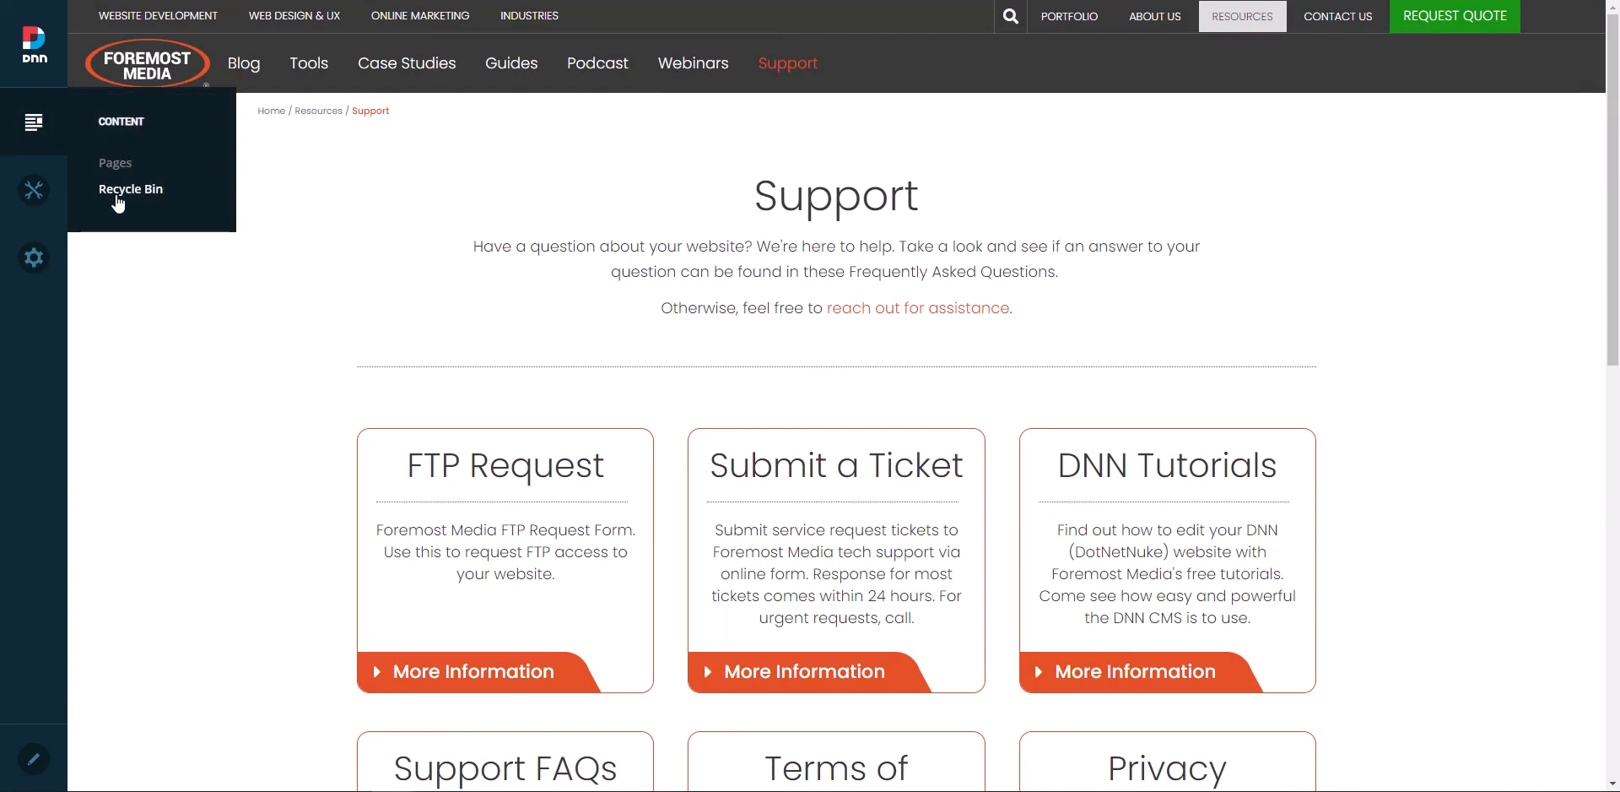
left_click(115, 191)
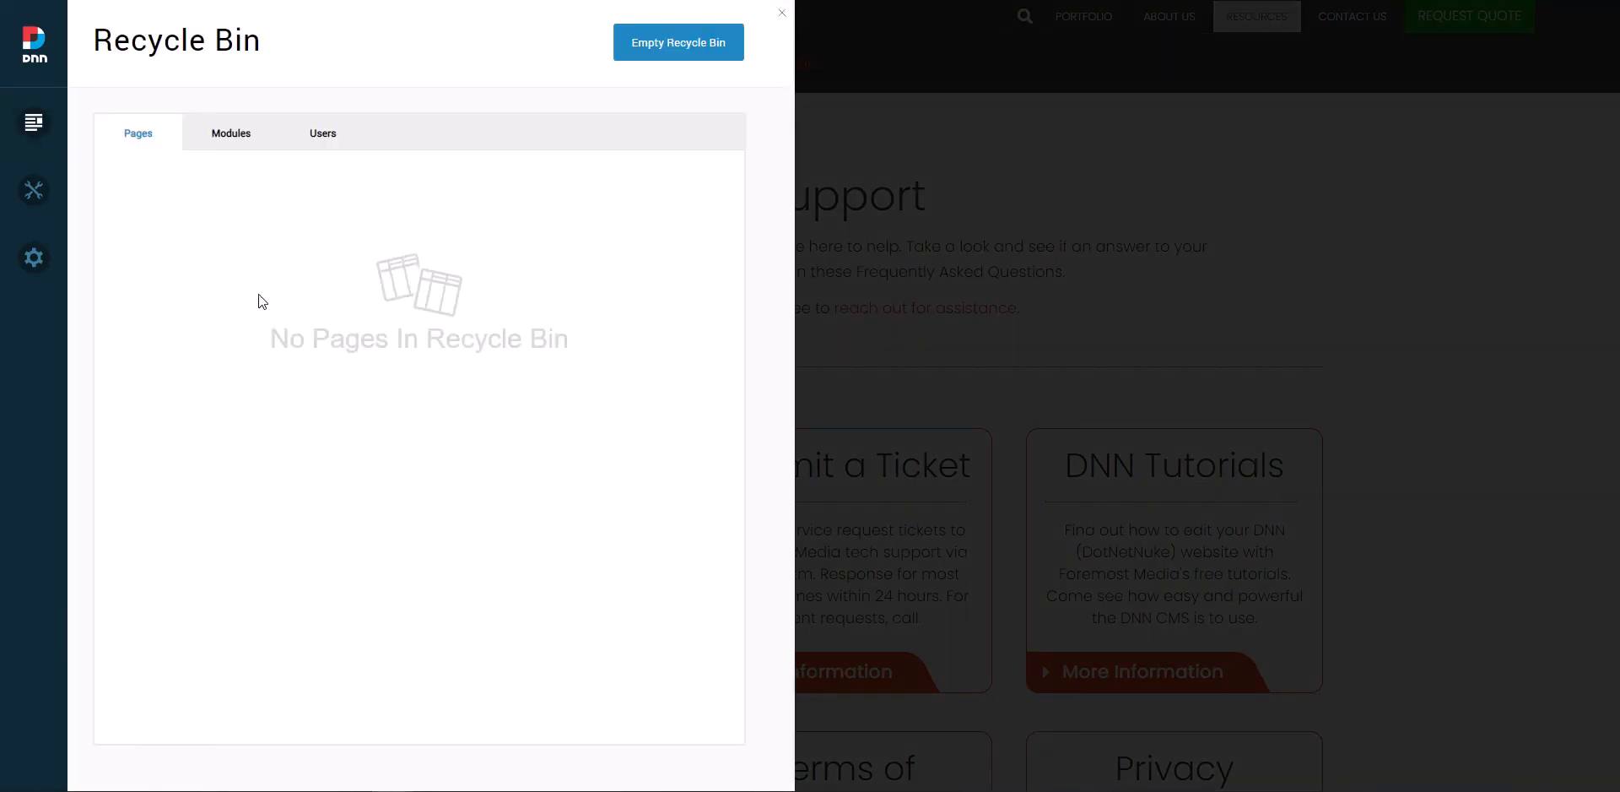
left_click(239, 149)
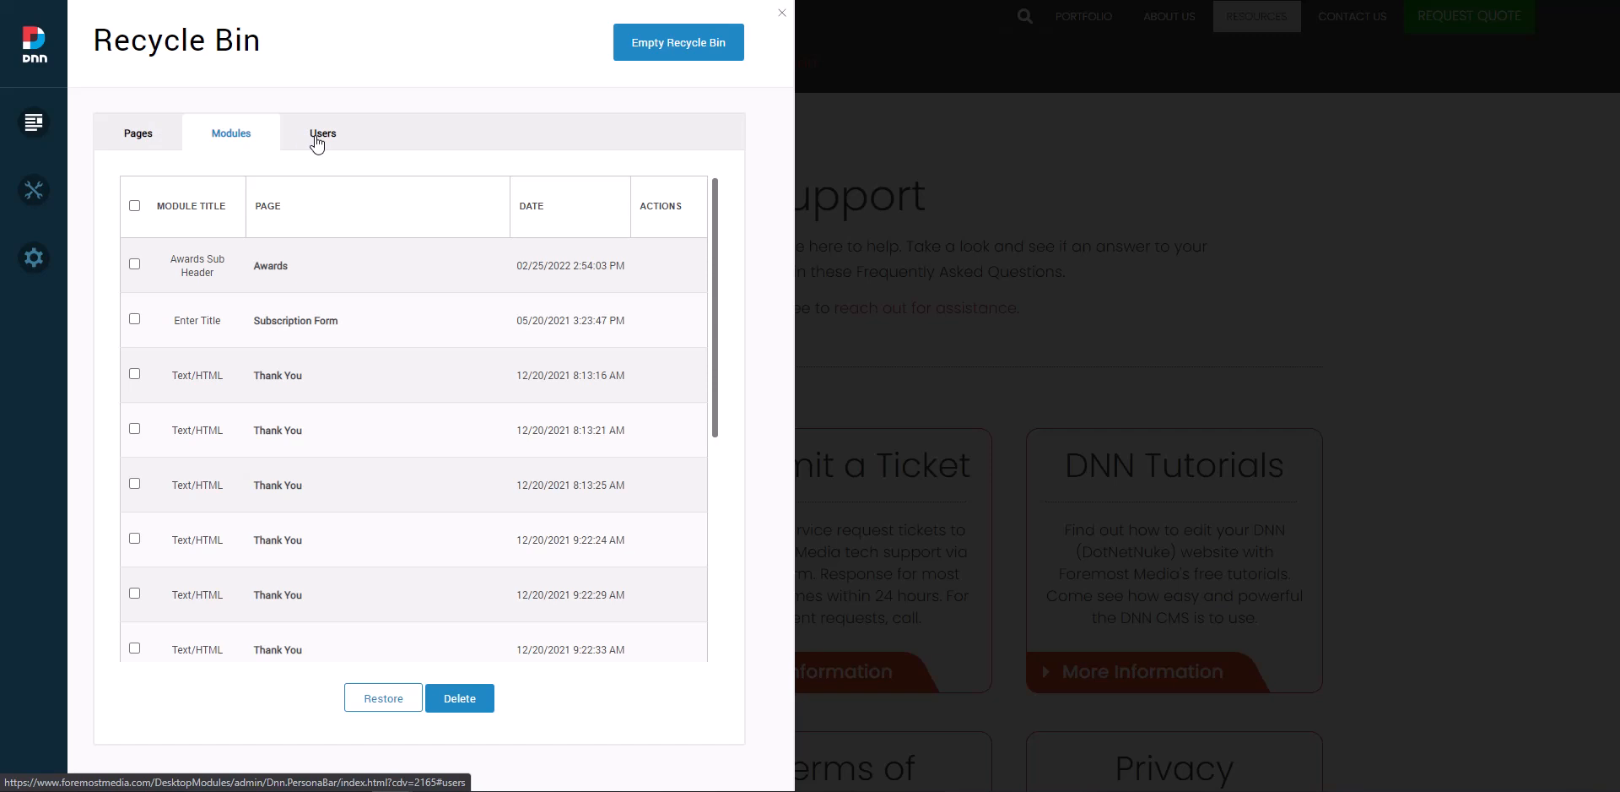
left_click(314, 144)
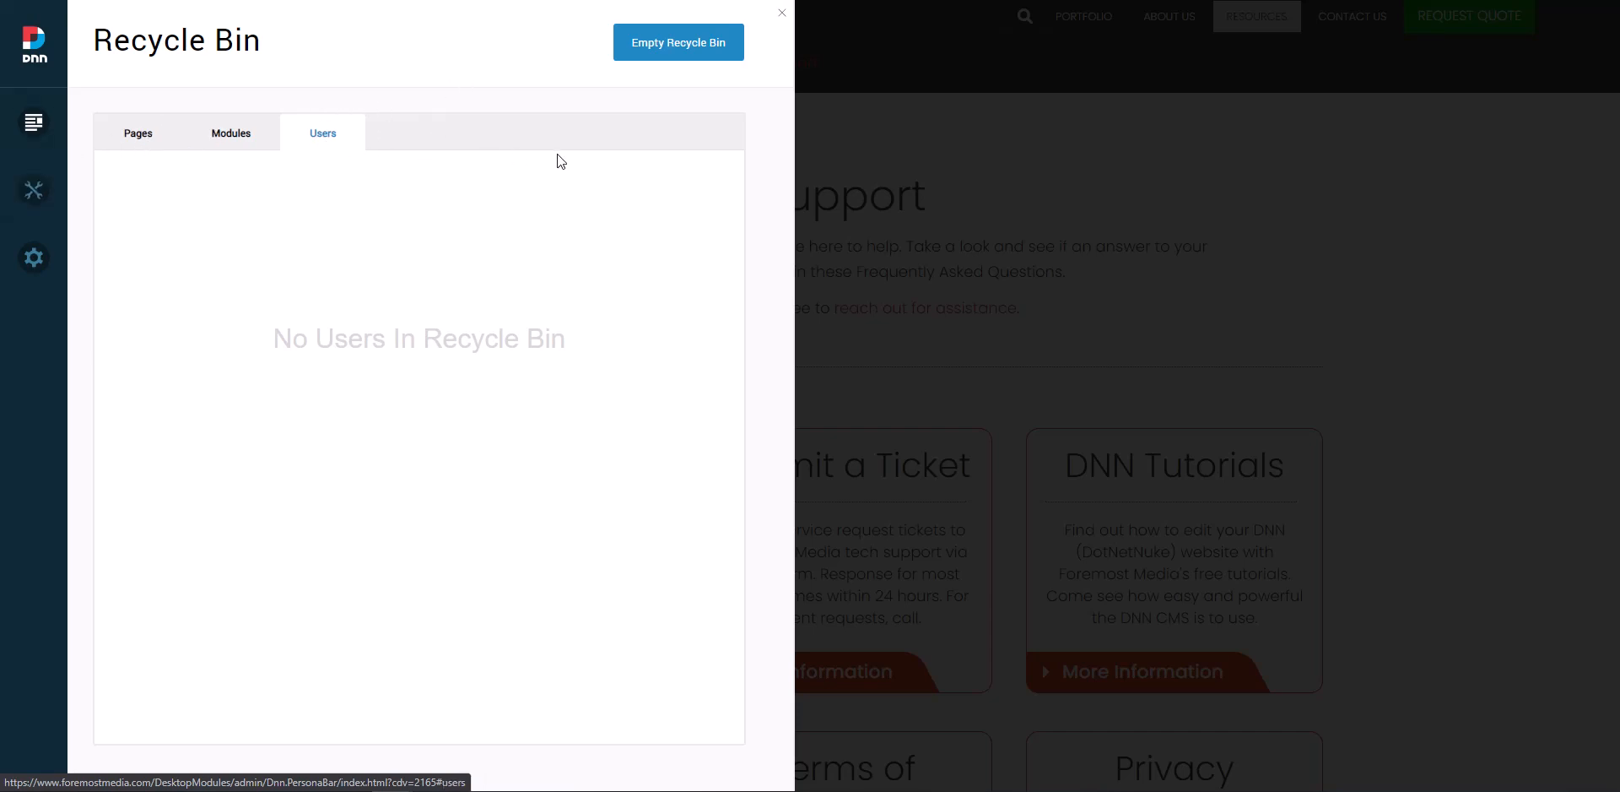
left_click(783, 19)
- View the site's list of global security roles and close it
mouse_move(34, 194)
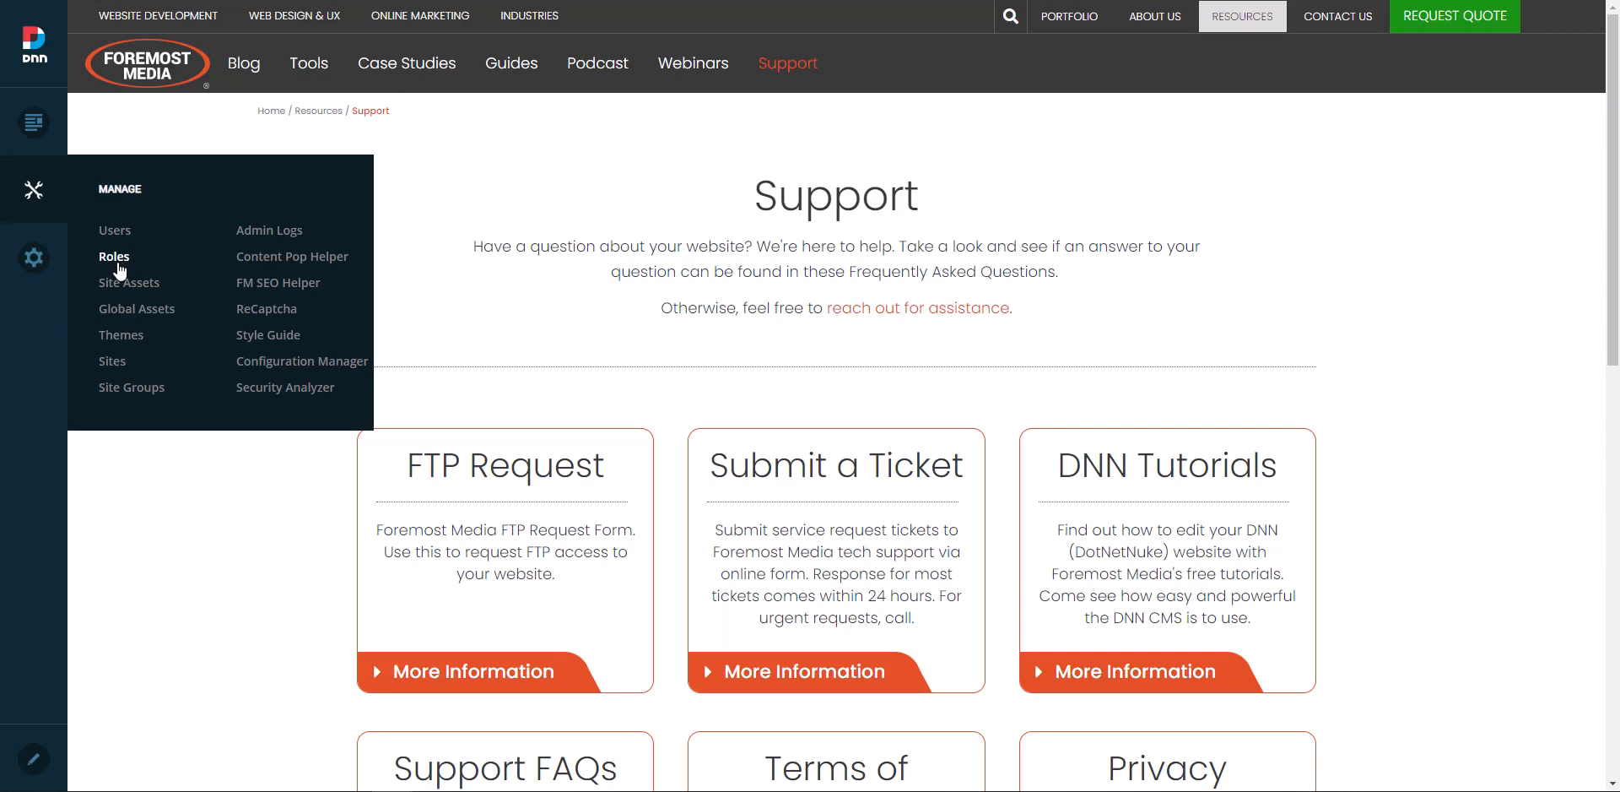
left_click(120, 263)
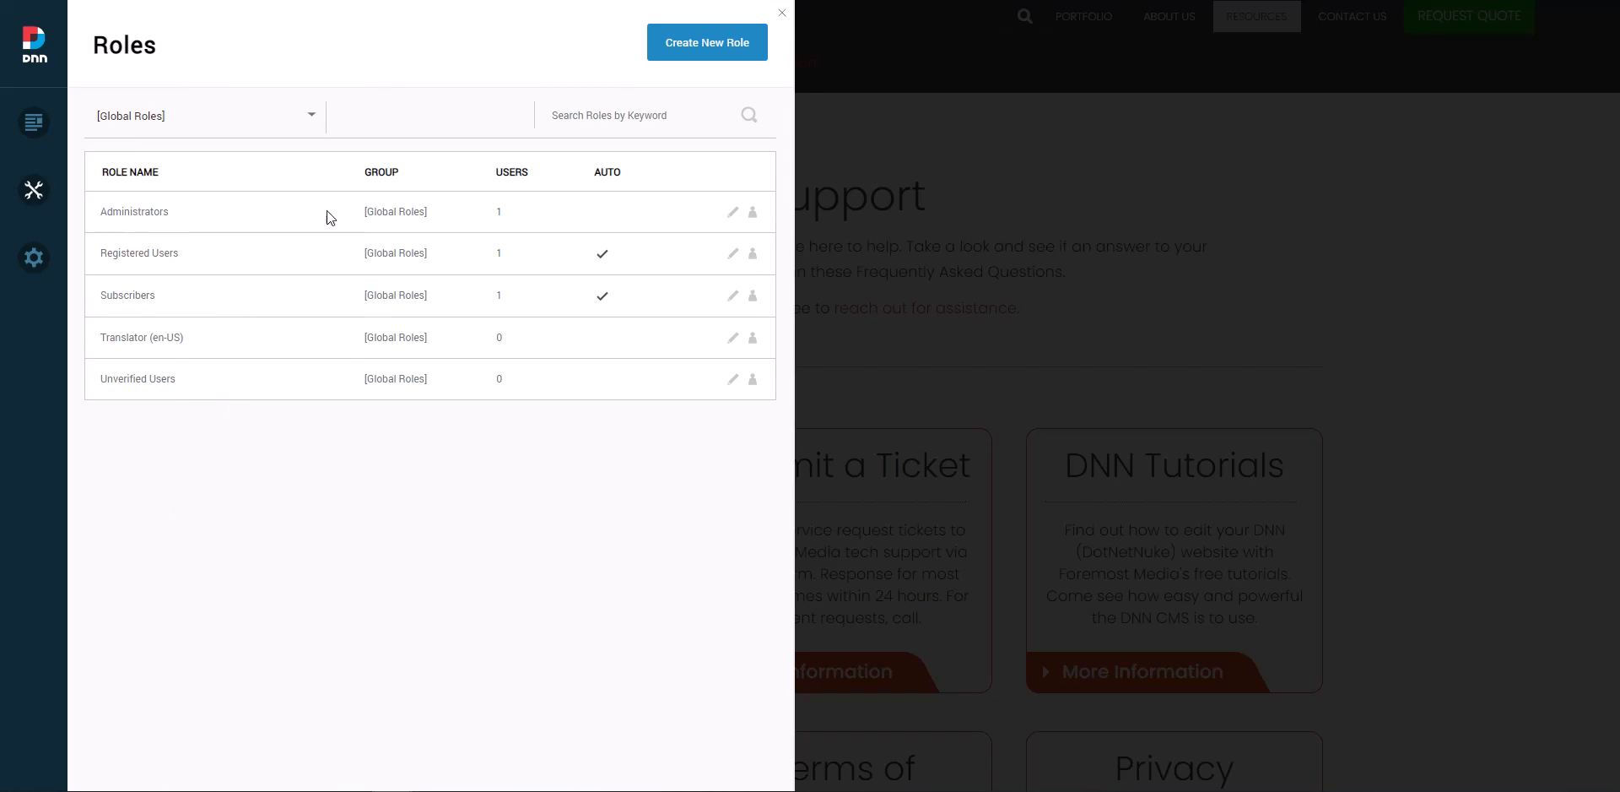
left_click(782, 14)
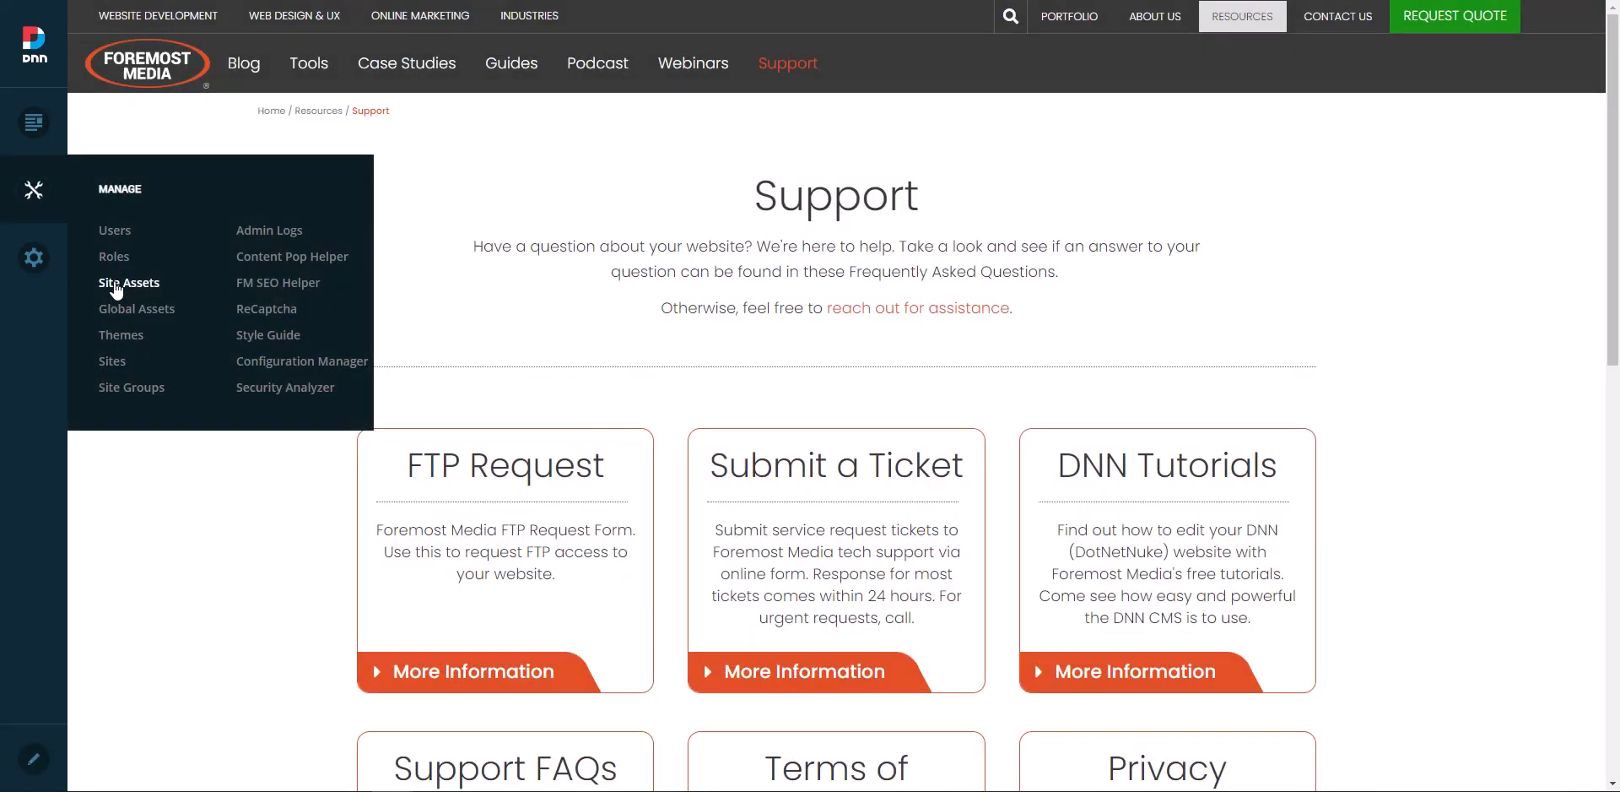
- Open the Site Assets and browse the folder tree under Site Root, expanding the Documents folder, then close the tree
left_click(117, 287)
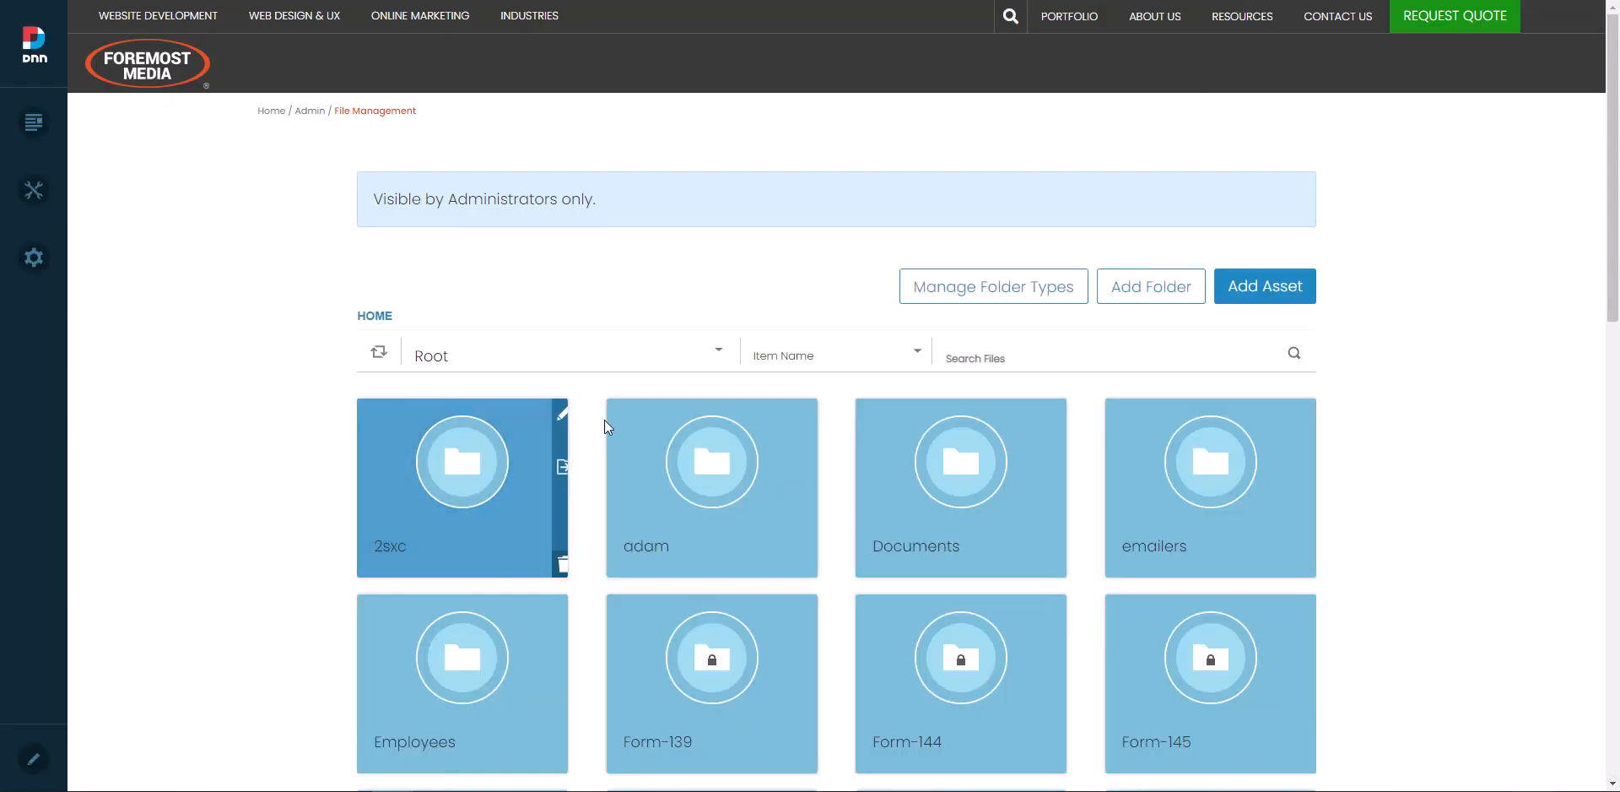
left_click_drag(1614, 184, 1619, 228)
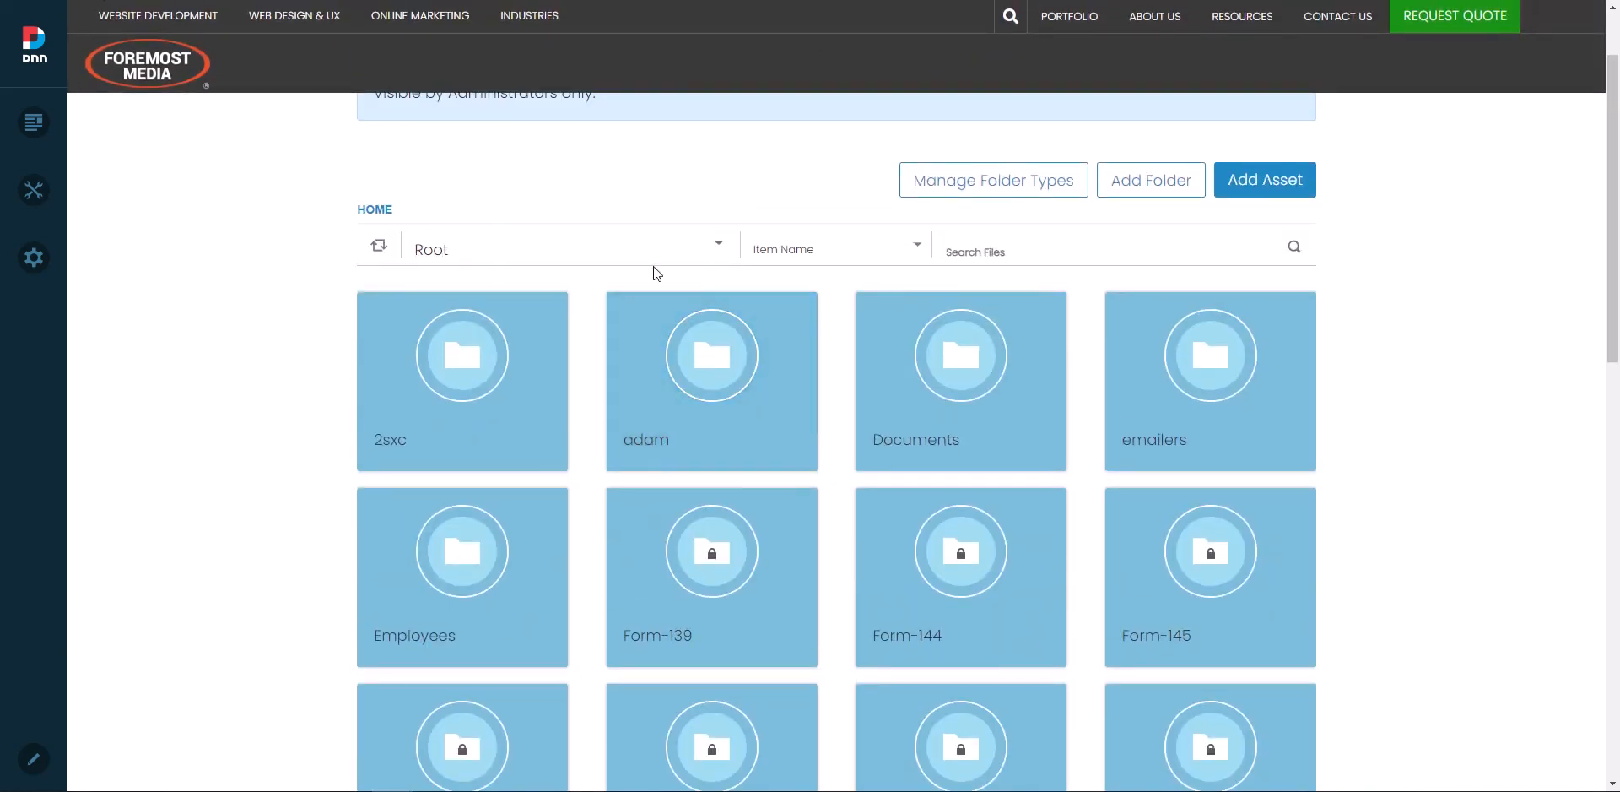
left_click(722, 242)
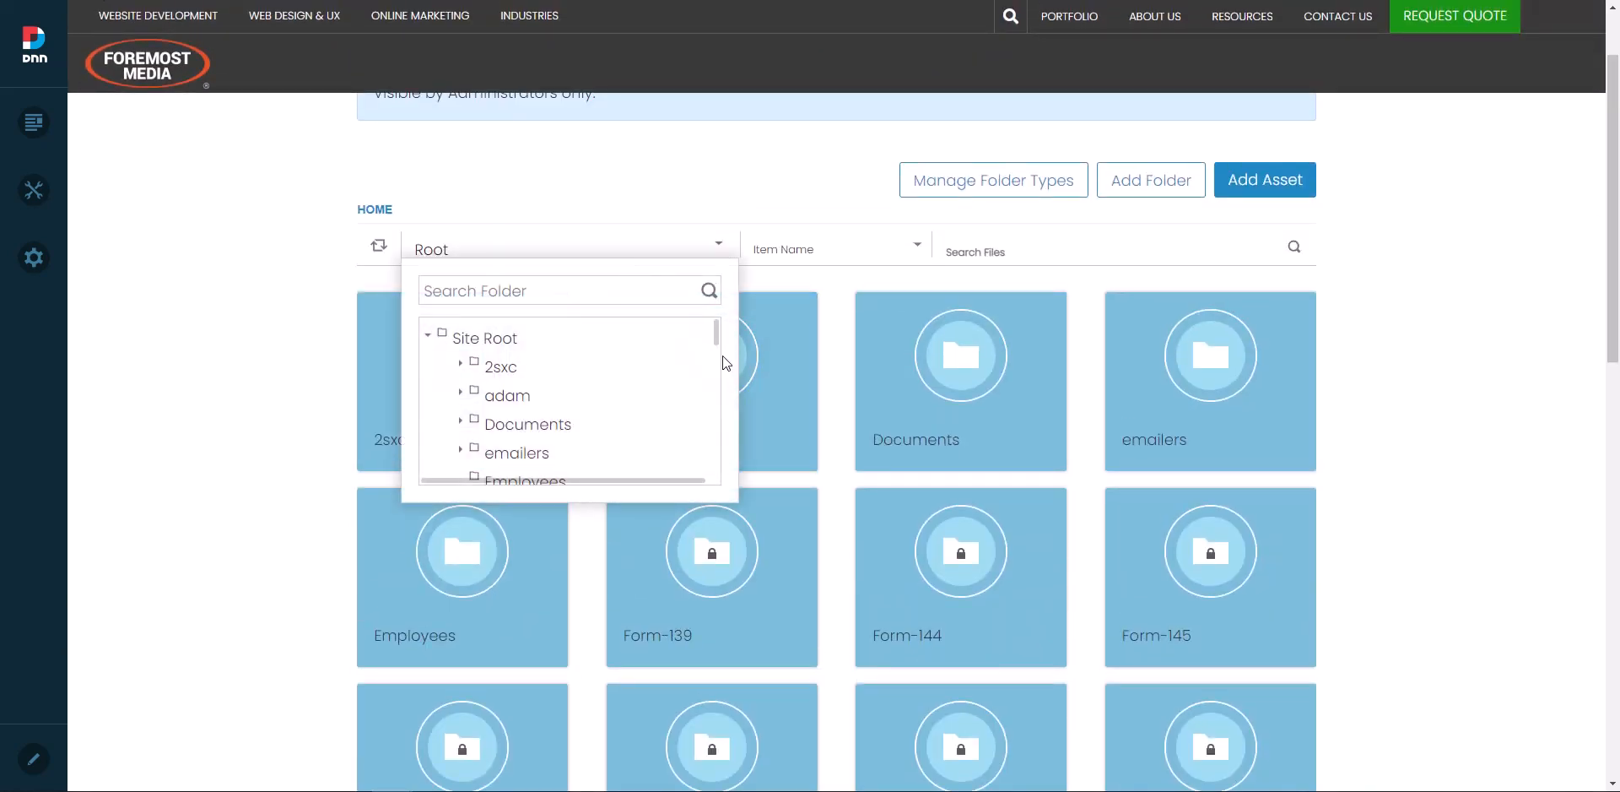
left_click_drag(717, 338, 723, 456)
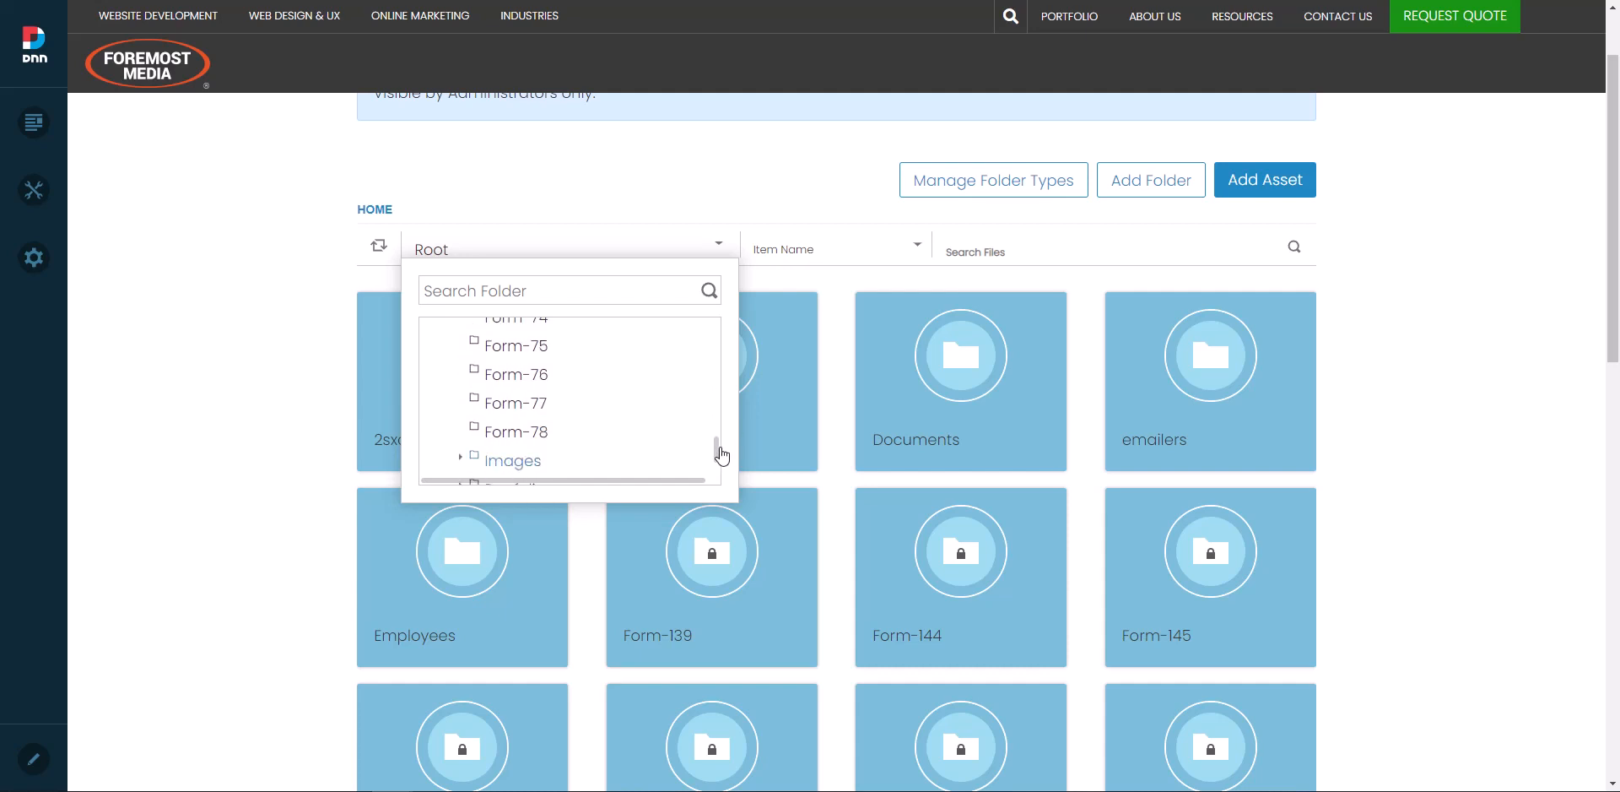
left_click_drag(722, 455, 728, 470)
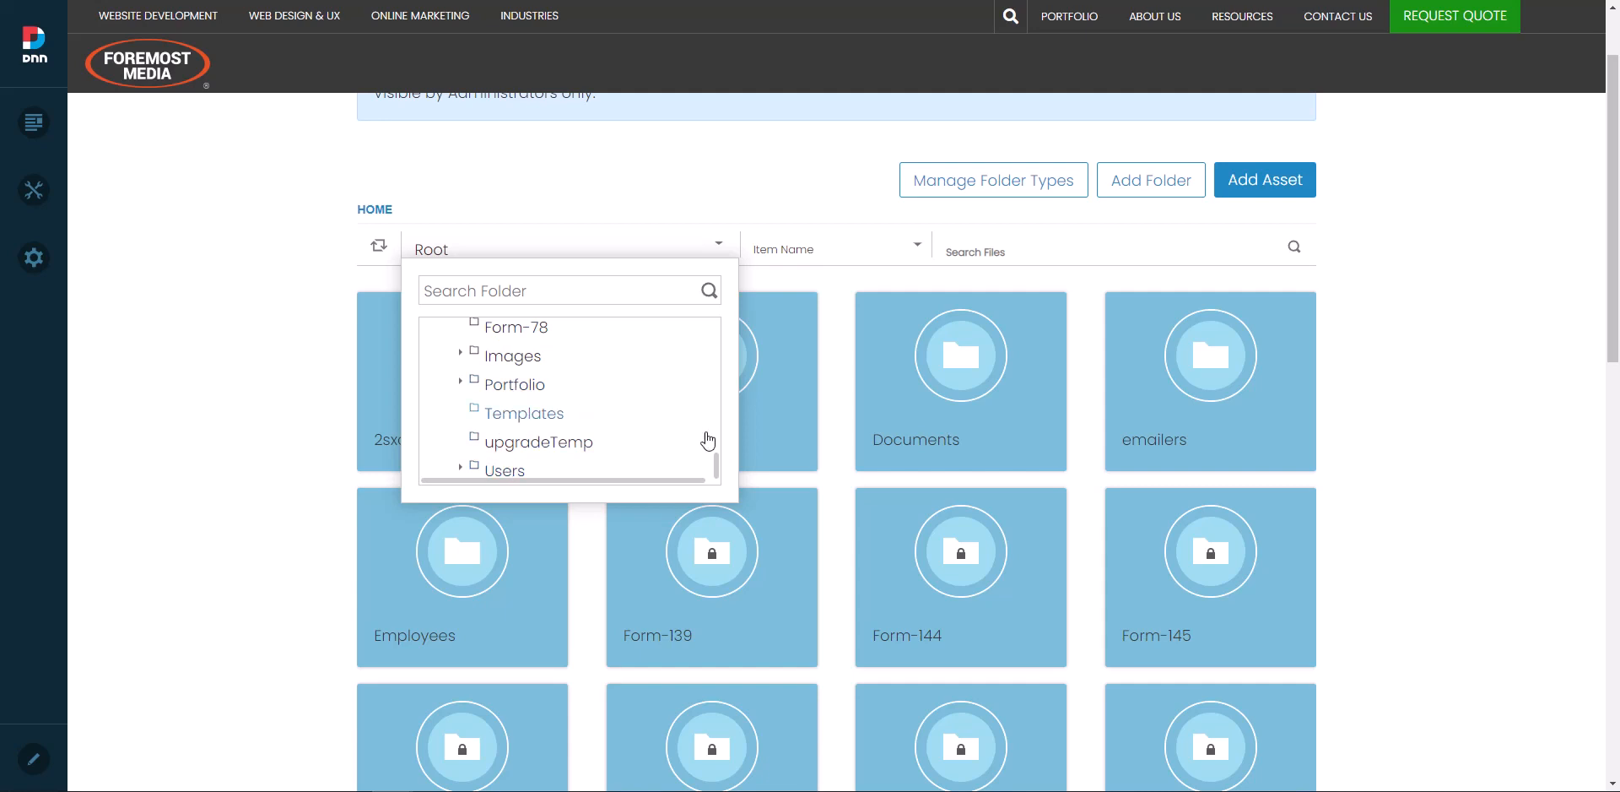
left_click_drag(713, 463, 712, 342)
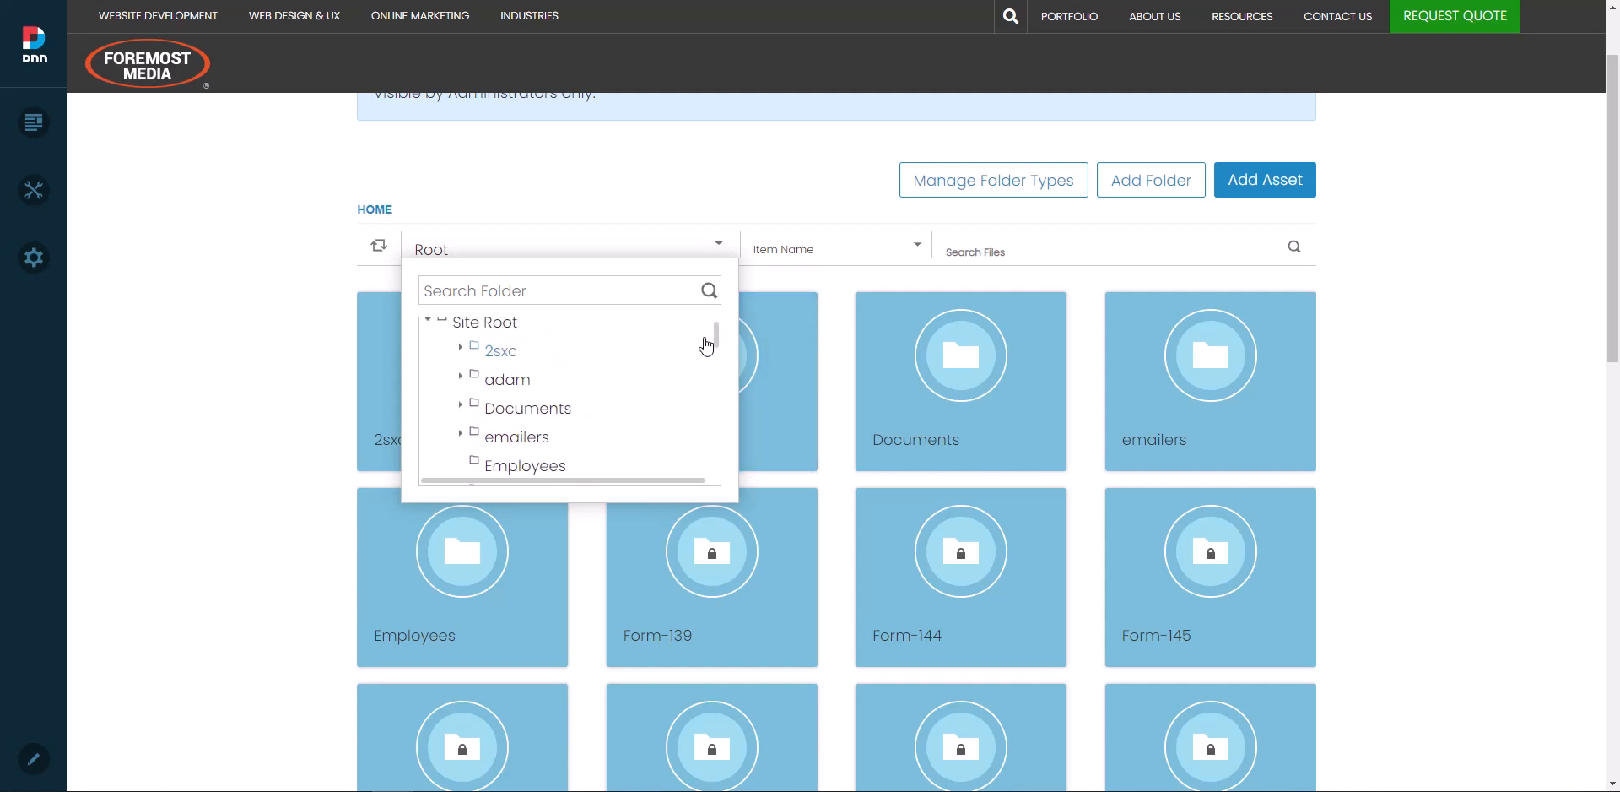
left_click(460, 406)
mouse_move(716, 336)
left_mouse_down()
mouse_move(716, 350)
mouse_move(717, 336)
left_mouse_up()
left_click(198, 316)
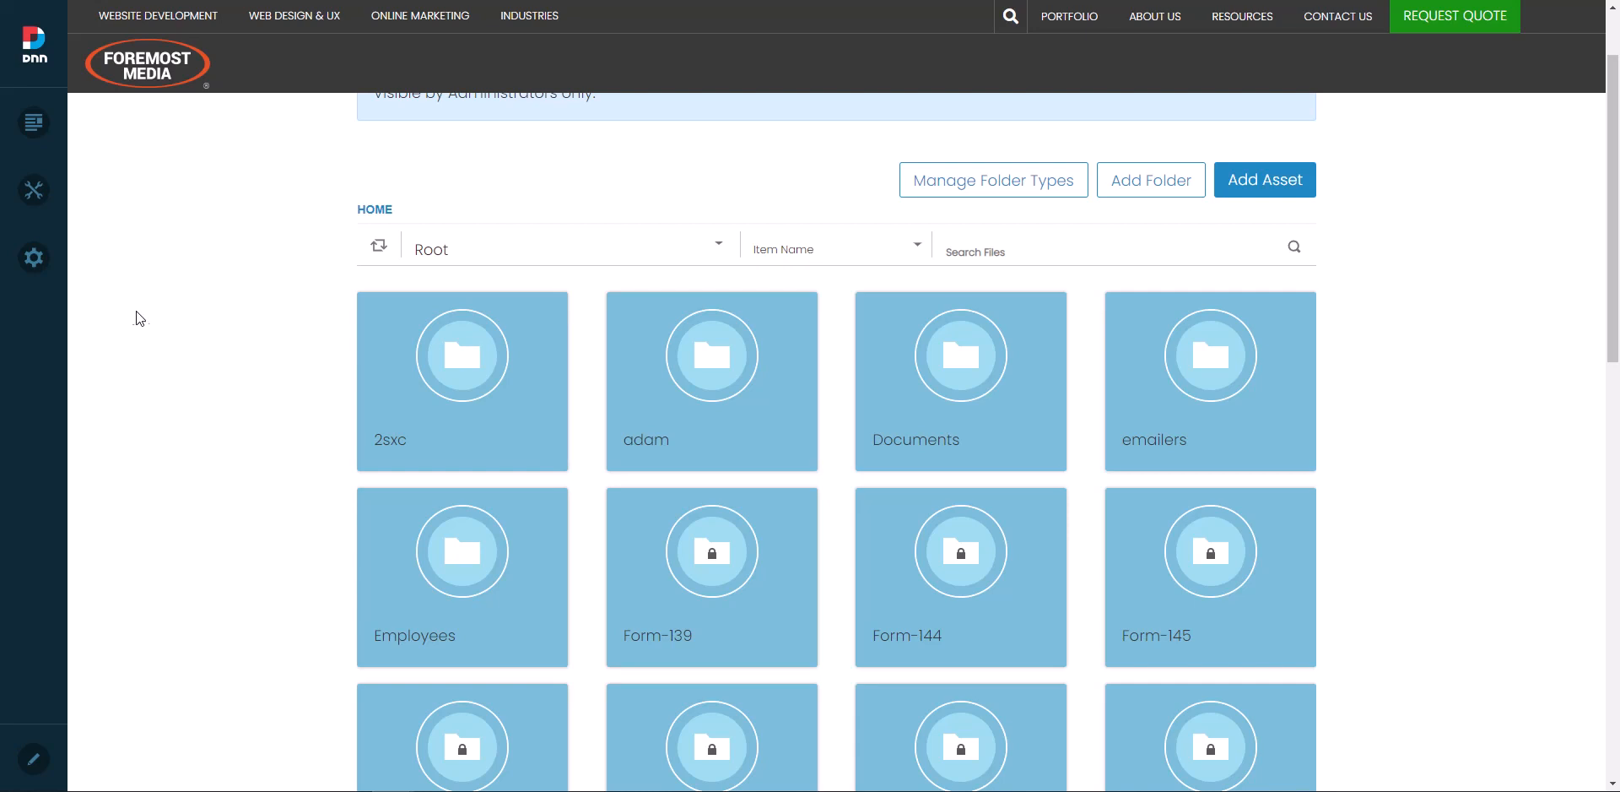
mouse_move(33, 193)
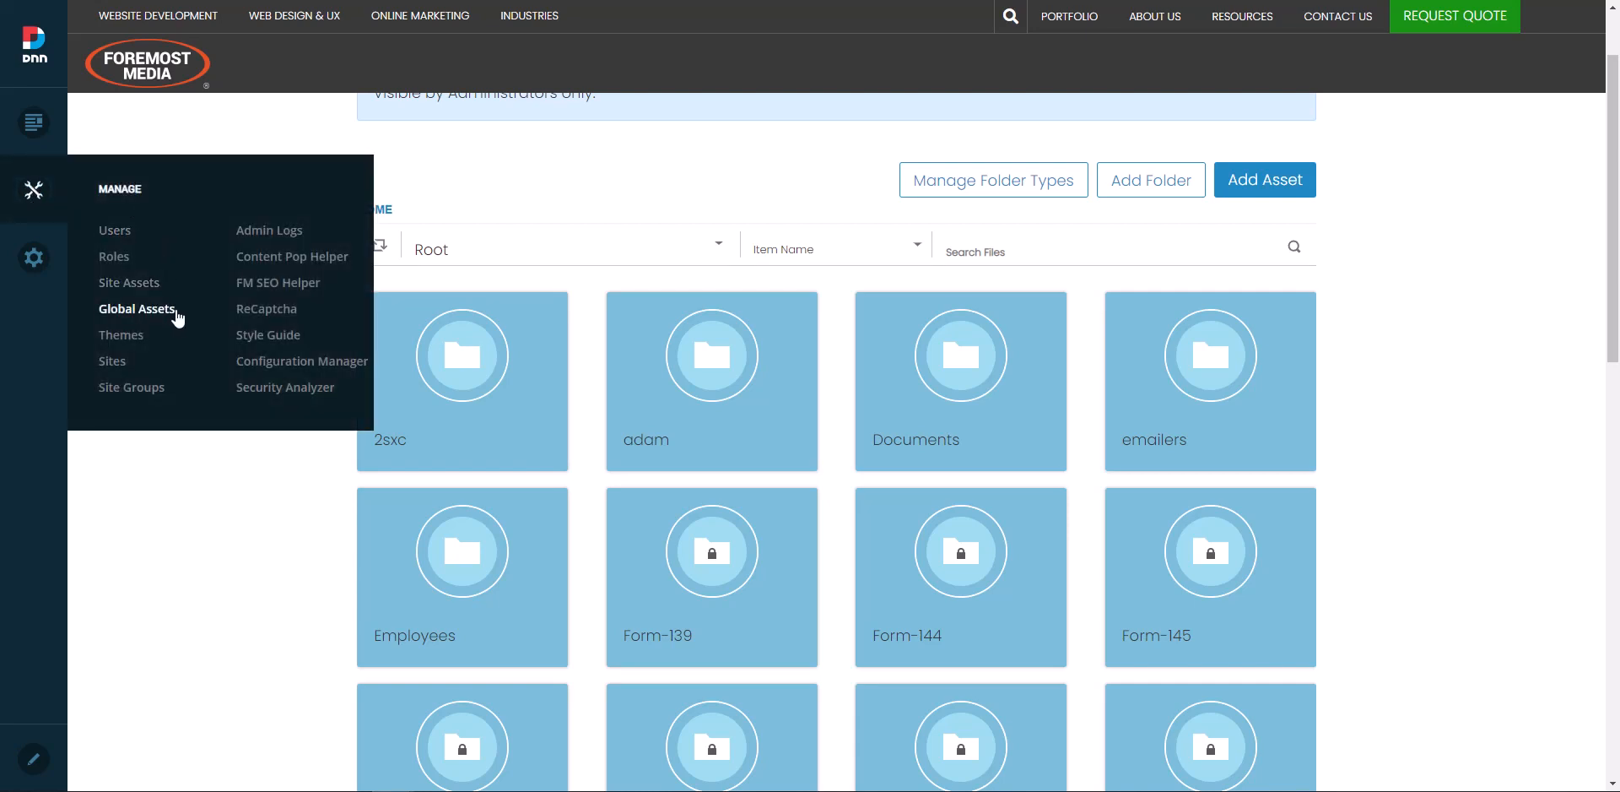
mouse_move(30, 263)
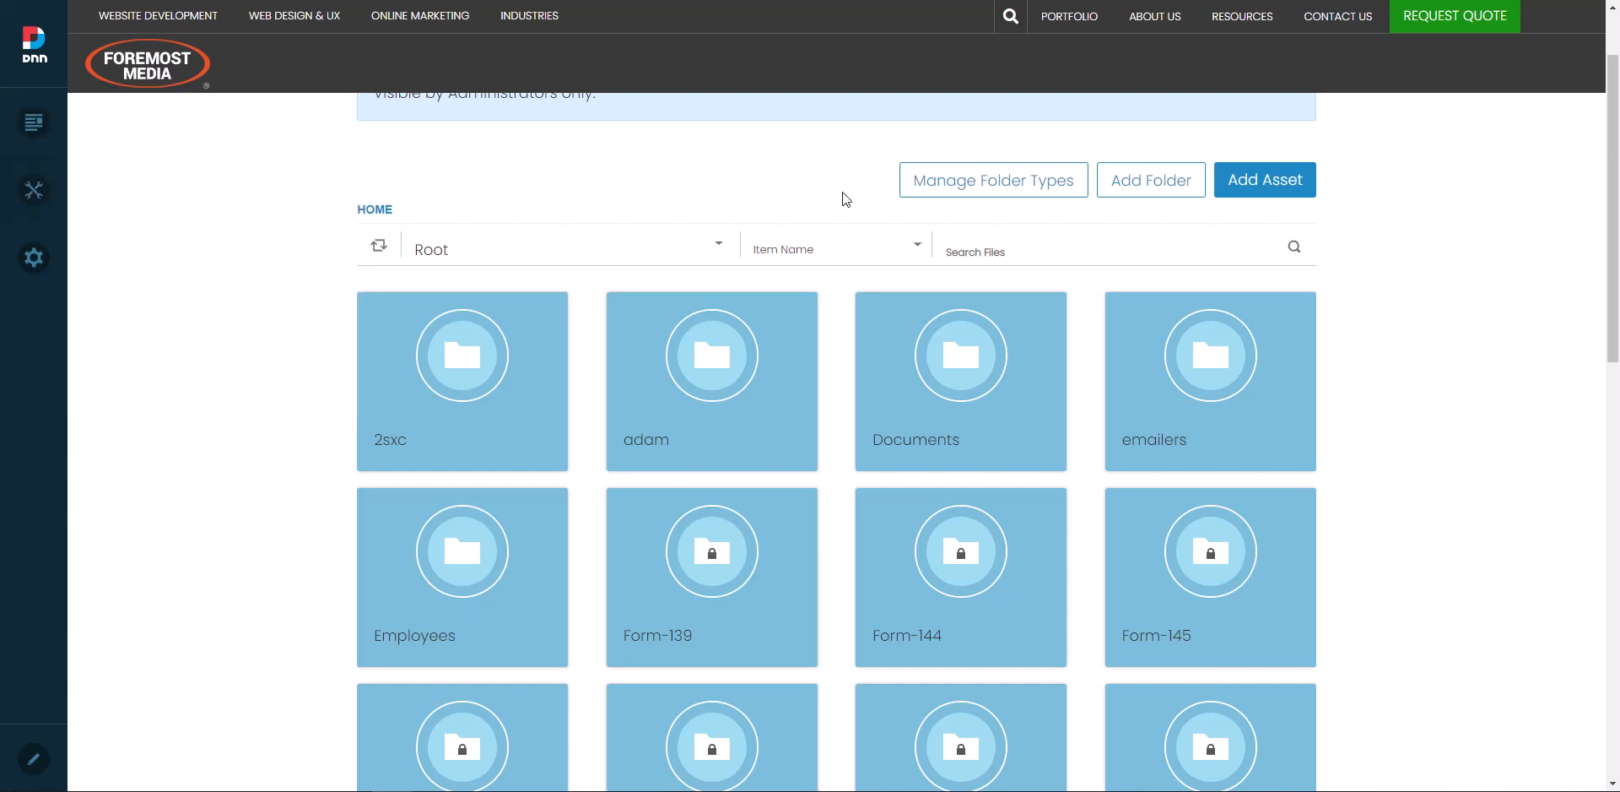
scroll(1527, 216, "up", 2)
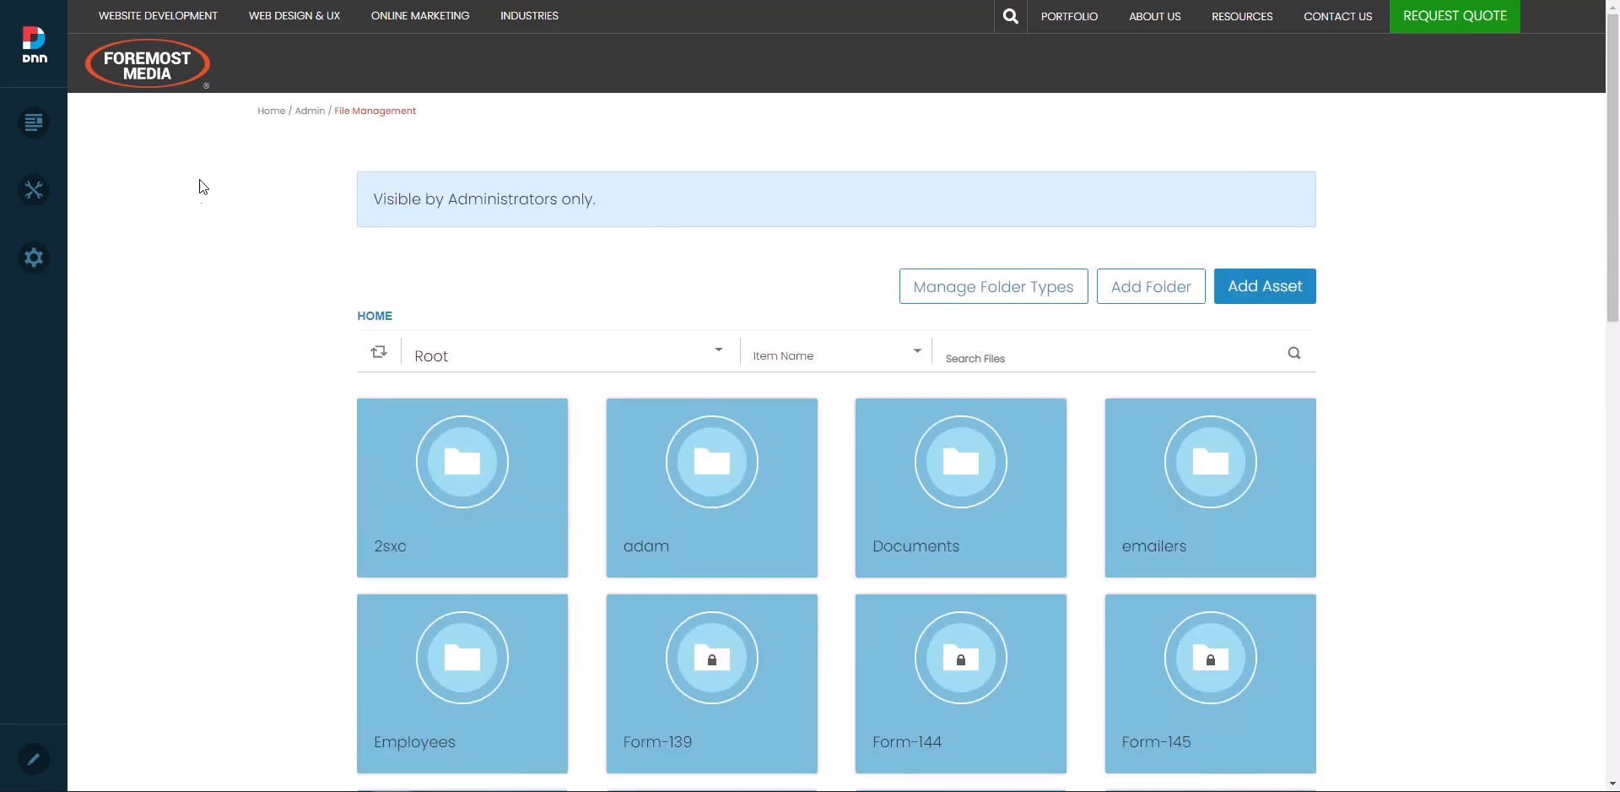
- Return to the site's home page and open the Support page under Resources
left_click(176, 73)
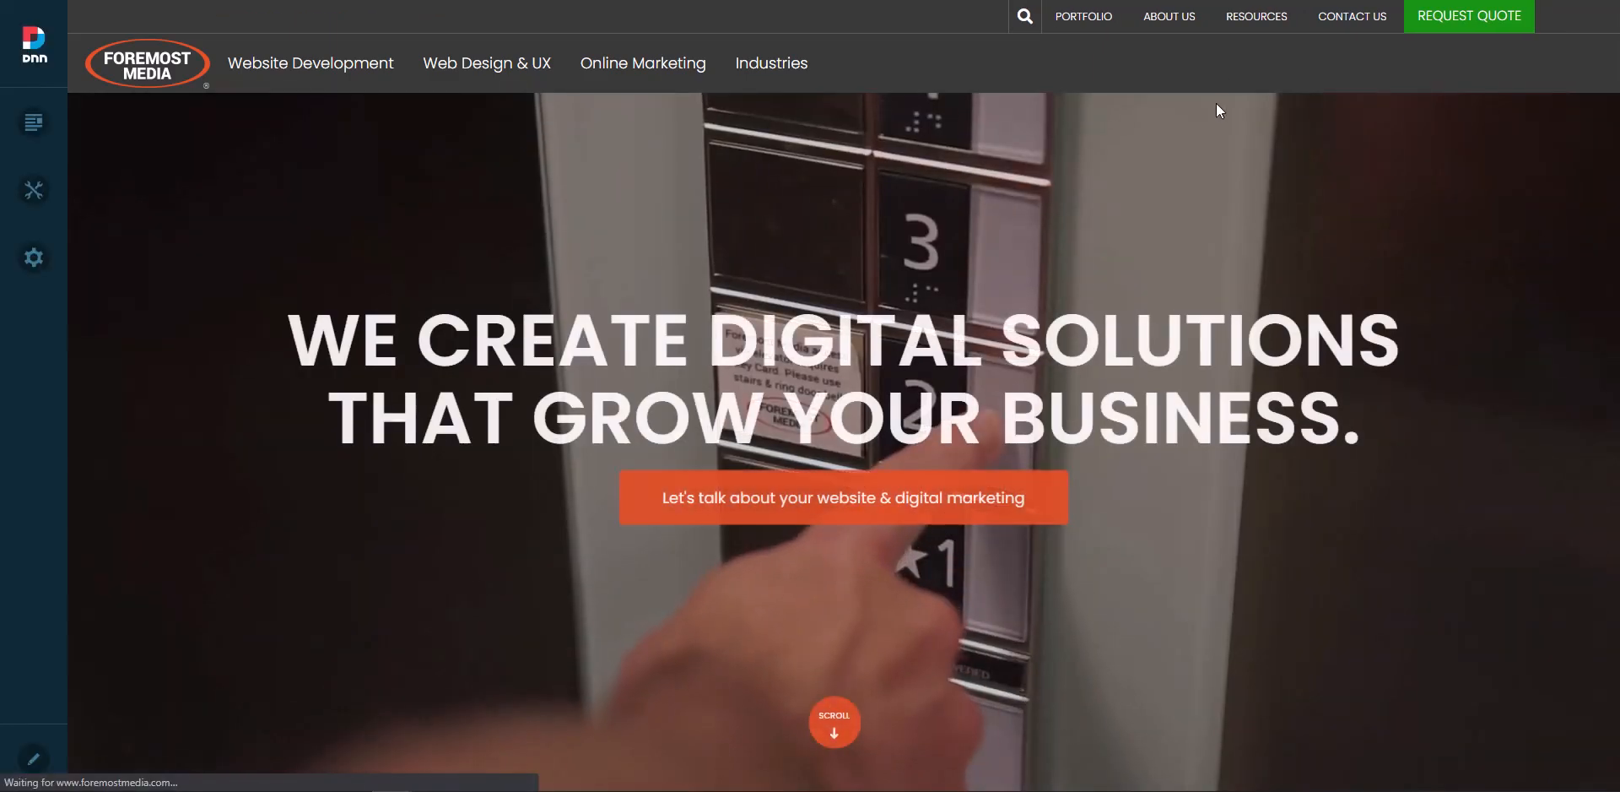
mouse_move(1266, 26)
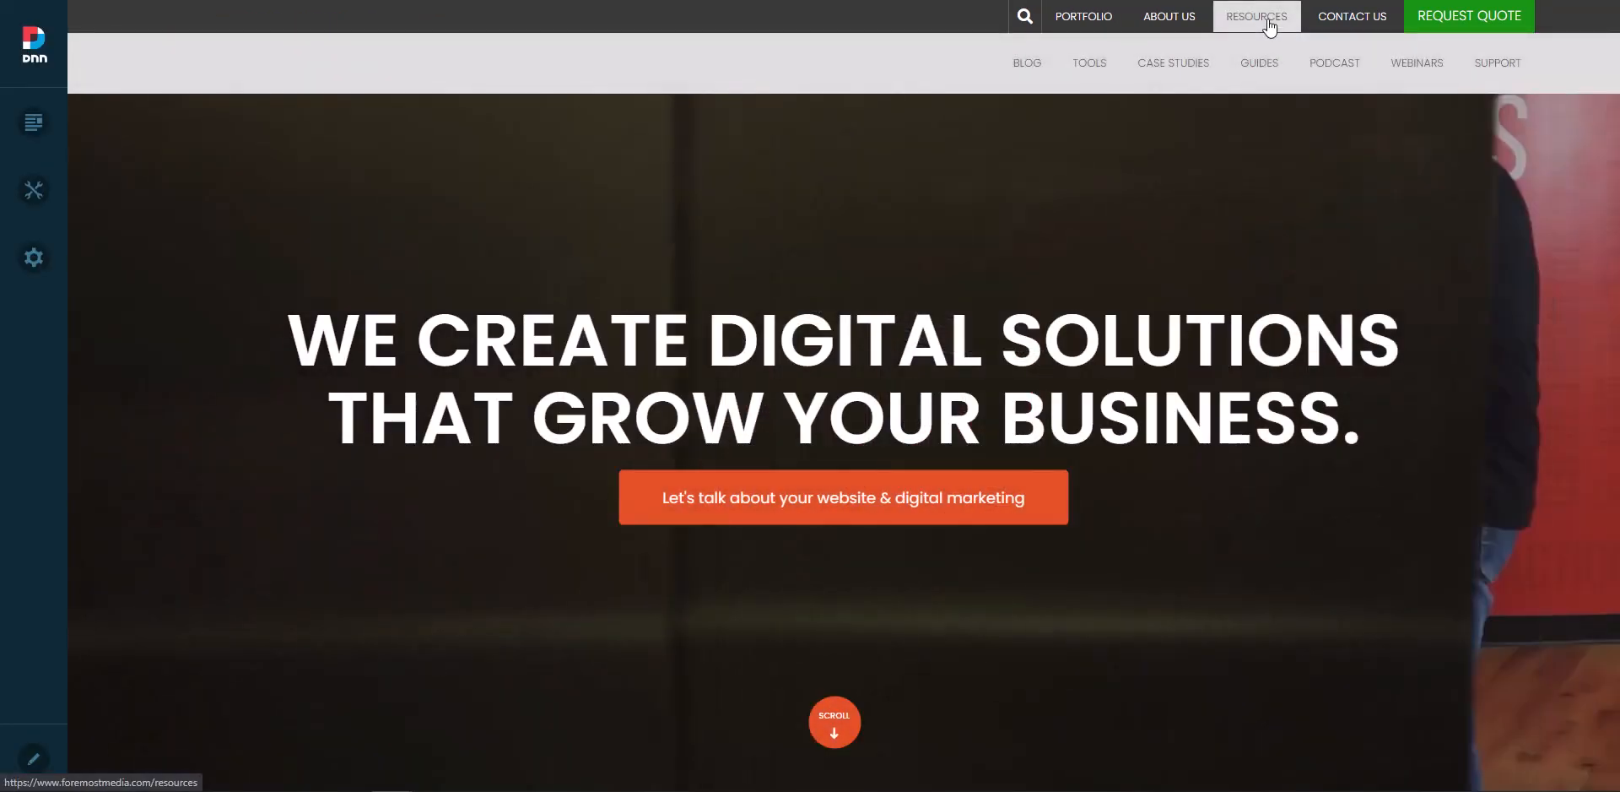
left_click(1497, 64)
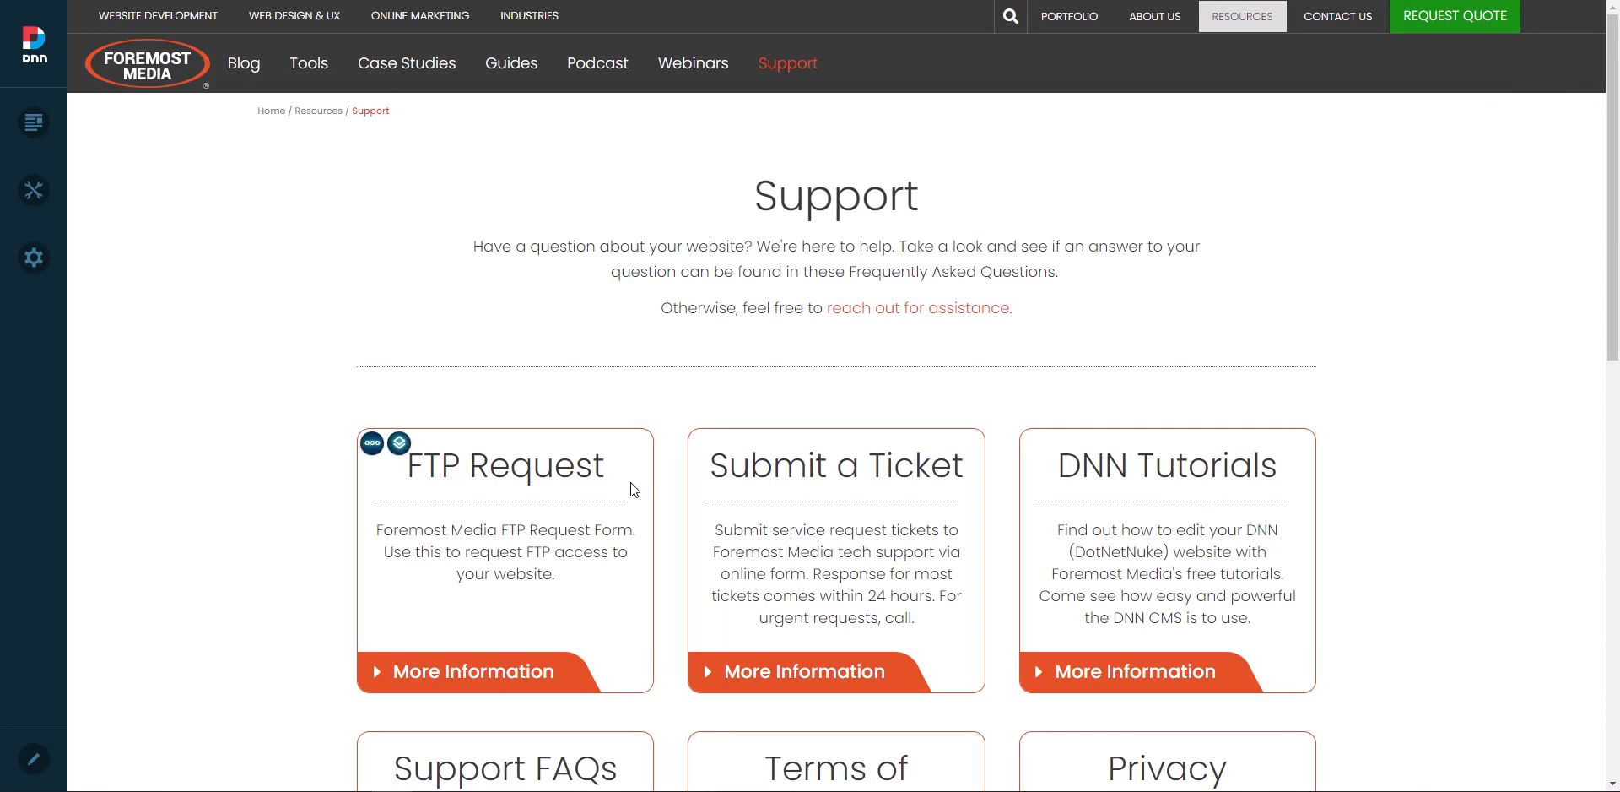
- Put the Support page into edit mode and open the Support Title module's content for editing
left_click(44, 764)
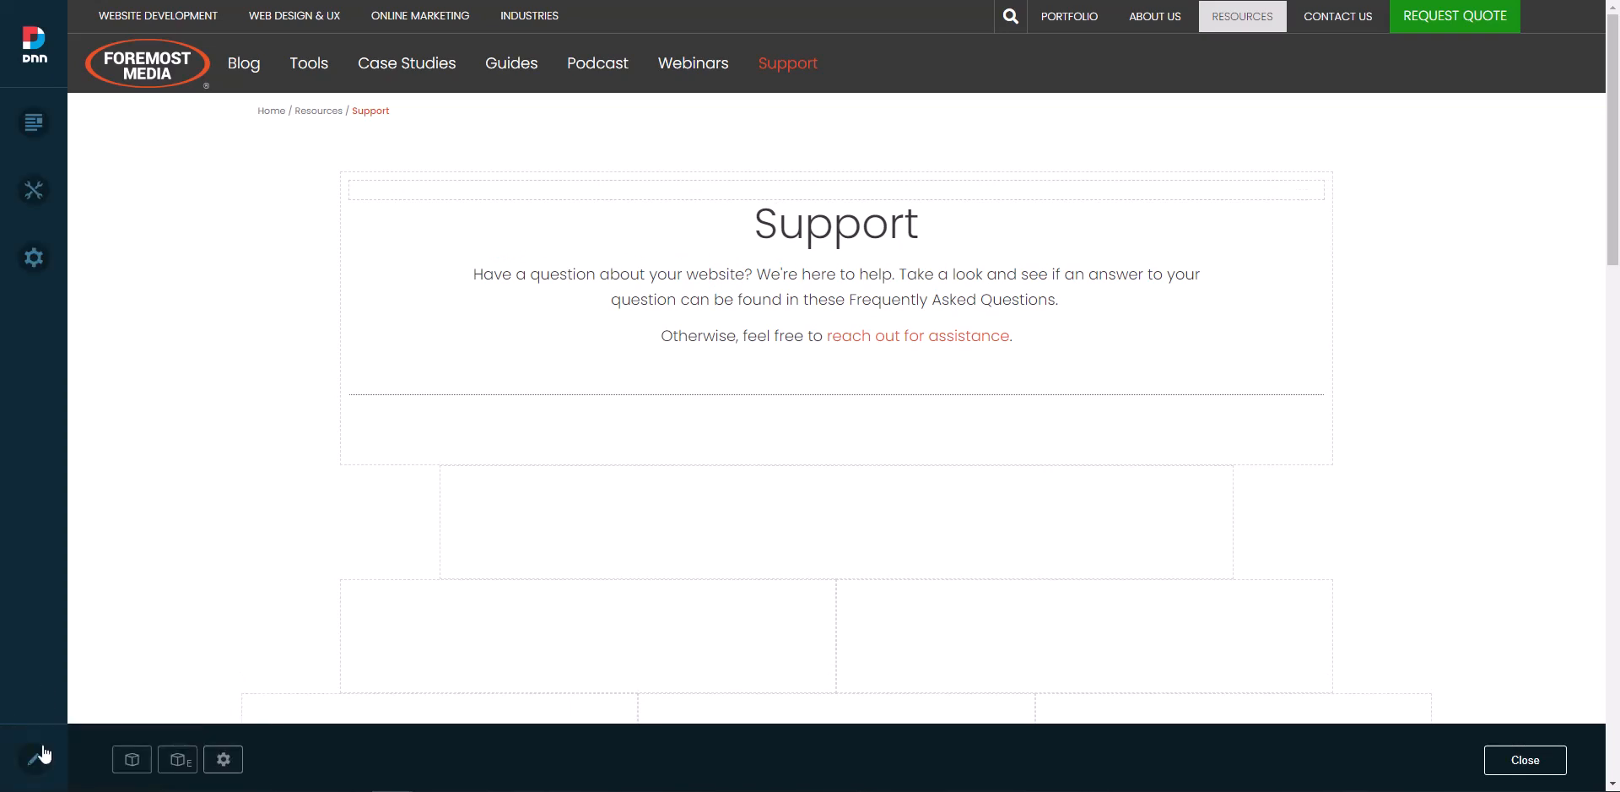
left_click(40, 773)
mouse_move(1270, 203)
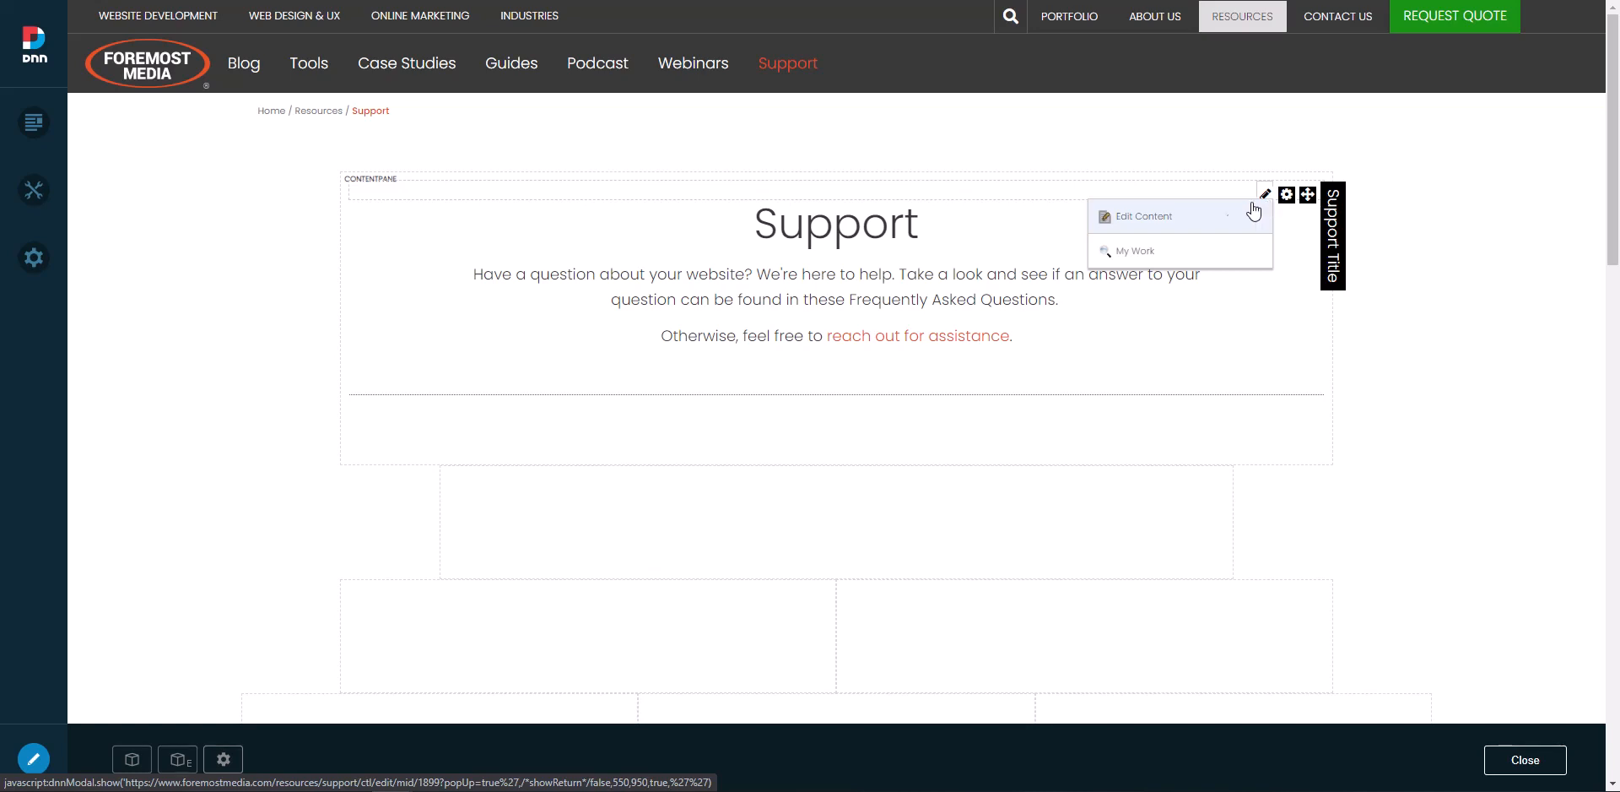
left_click(1176, 219)
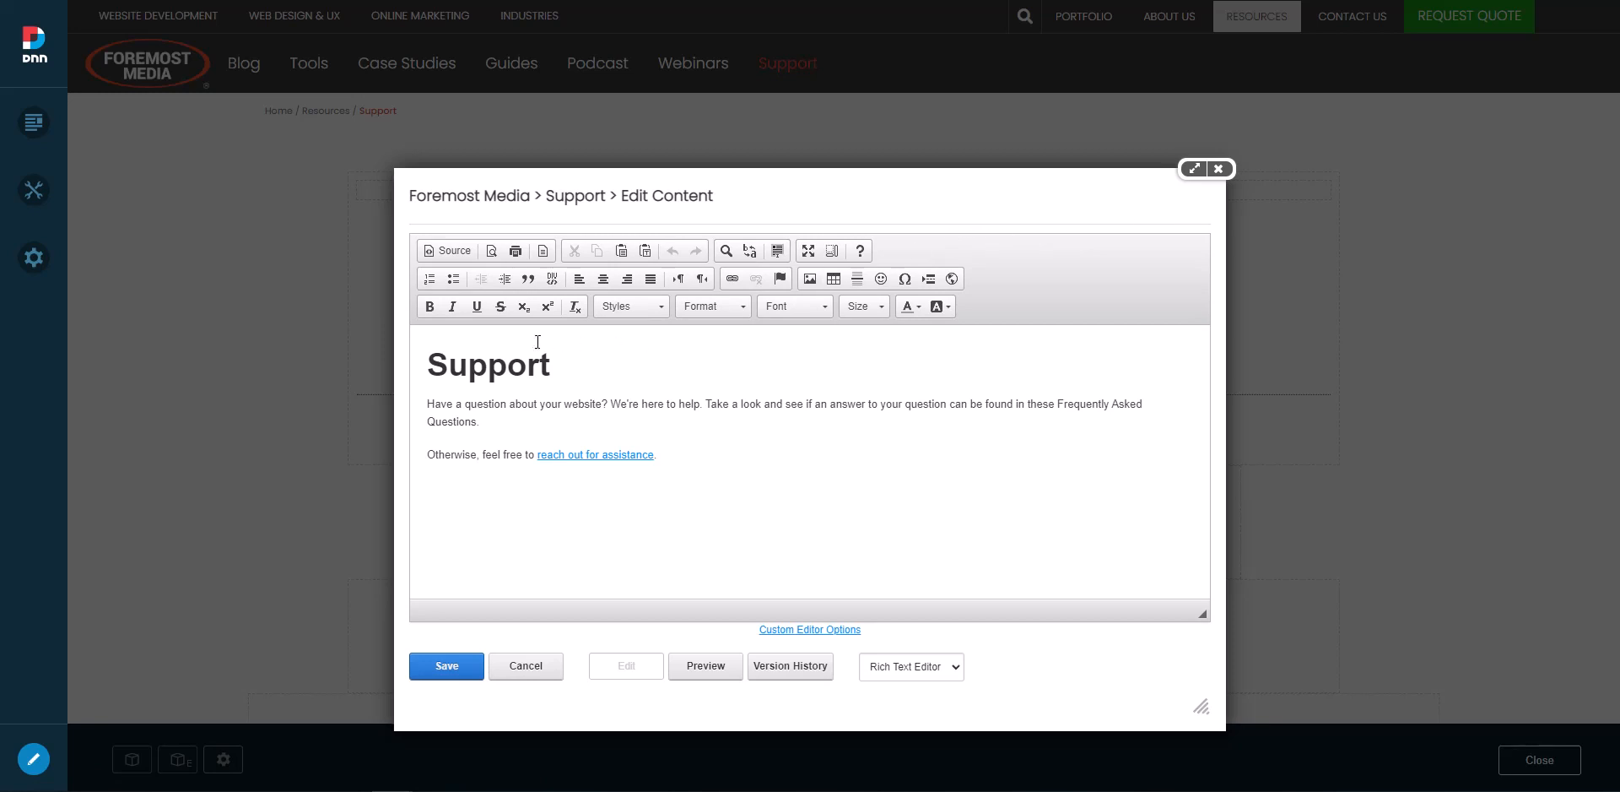
- Select the Support heading and look through the available paragraph formats without changing its format
double_click(497, 358)
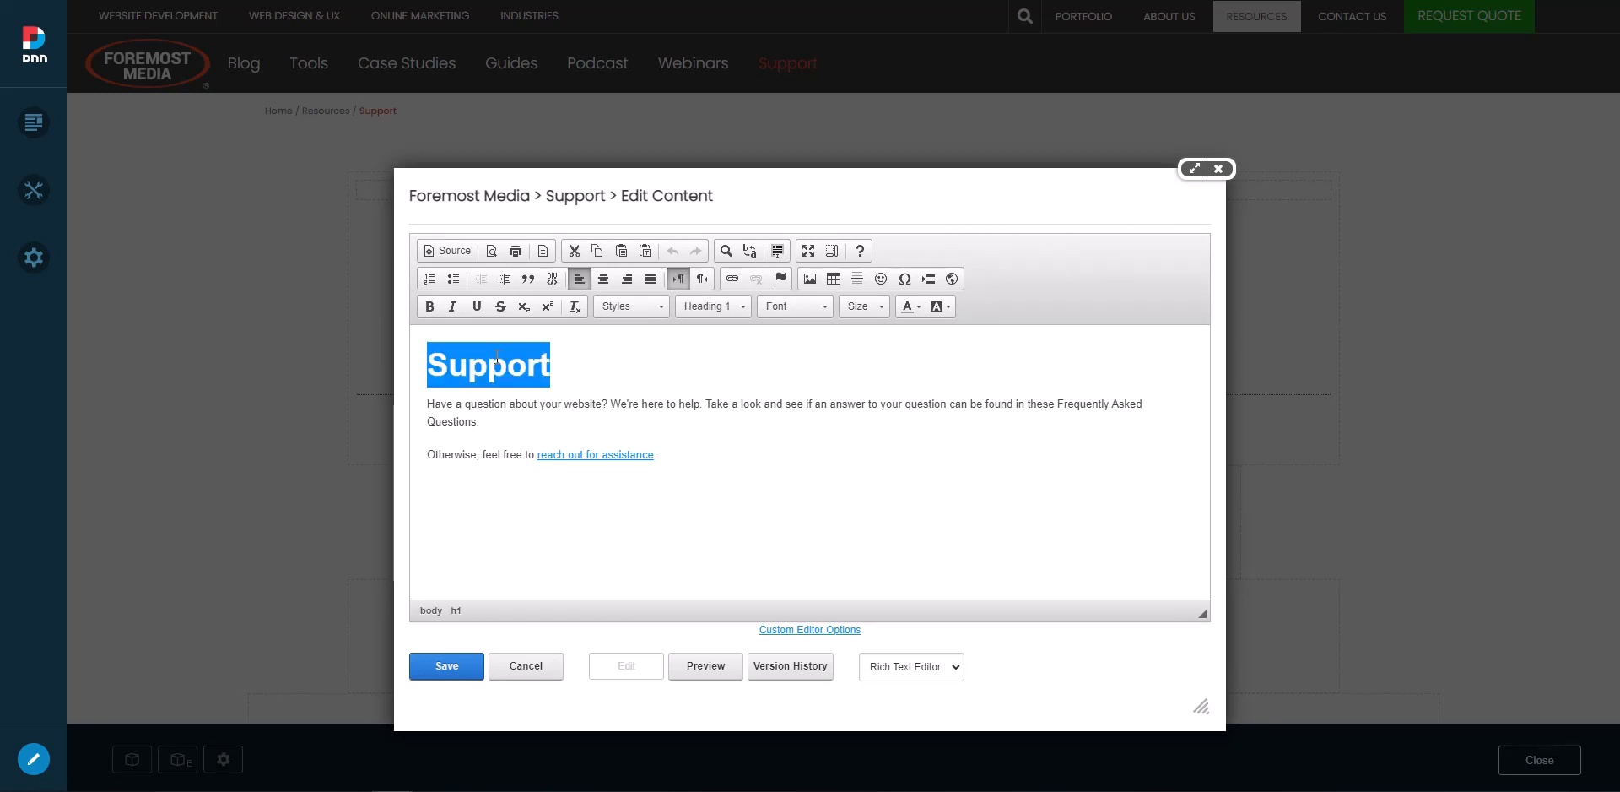
left_click(722, 312)
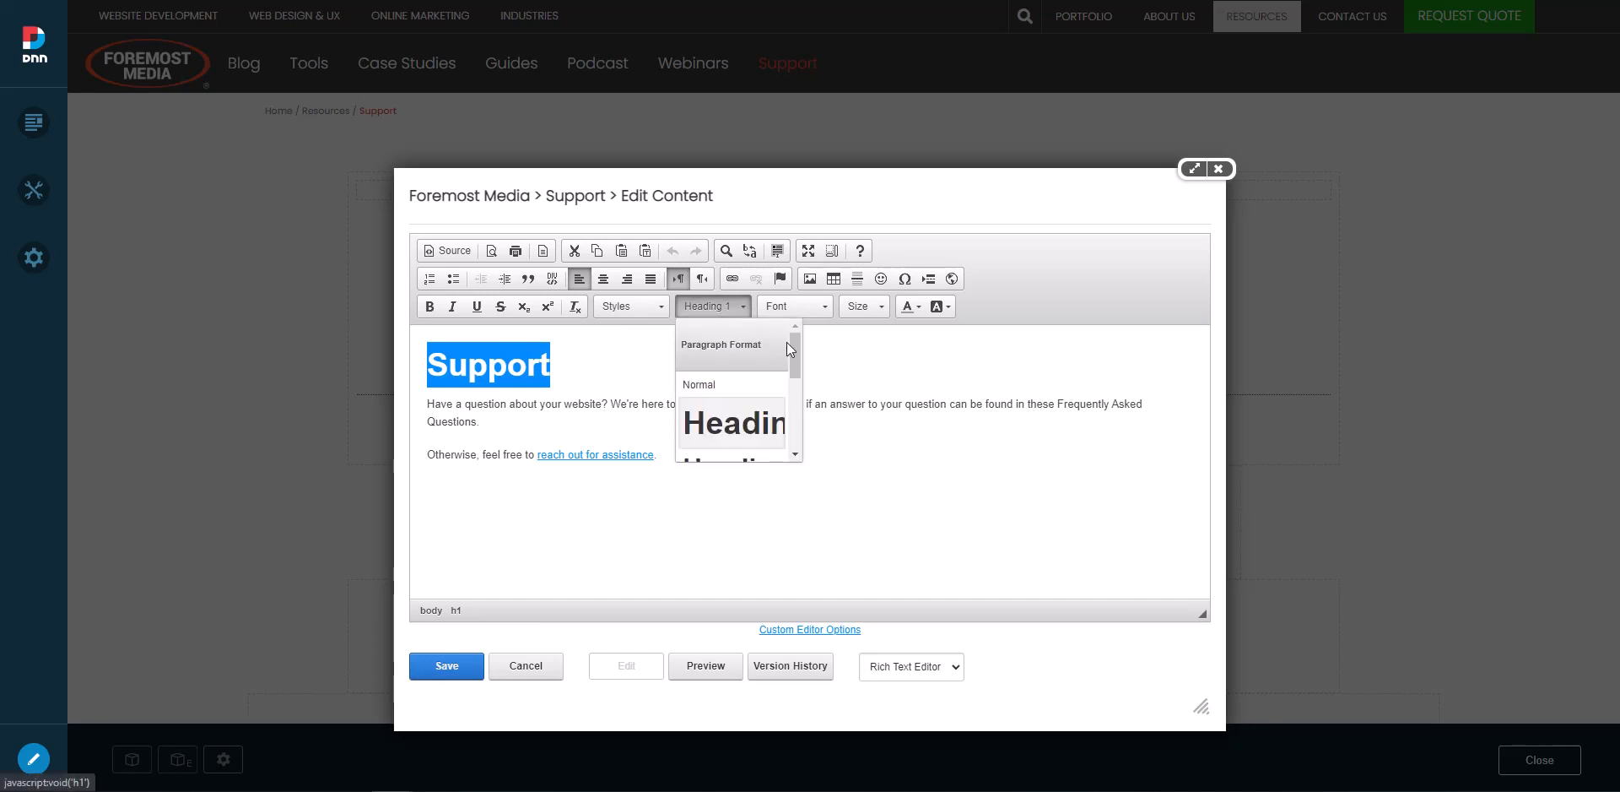
mouse_move(798, 351)
left_mouse_down()
mouse_move(797, 408)
mouse_move(801, 367)
left_mouse_up()
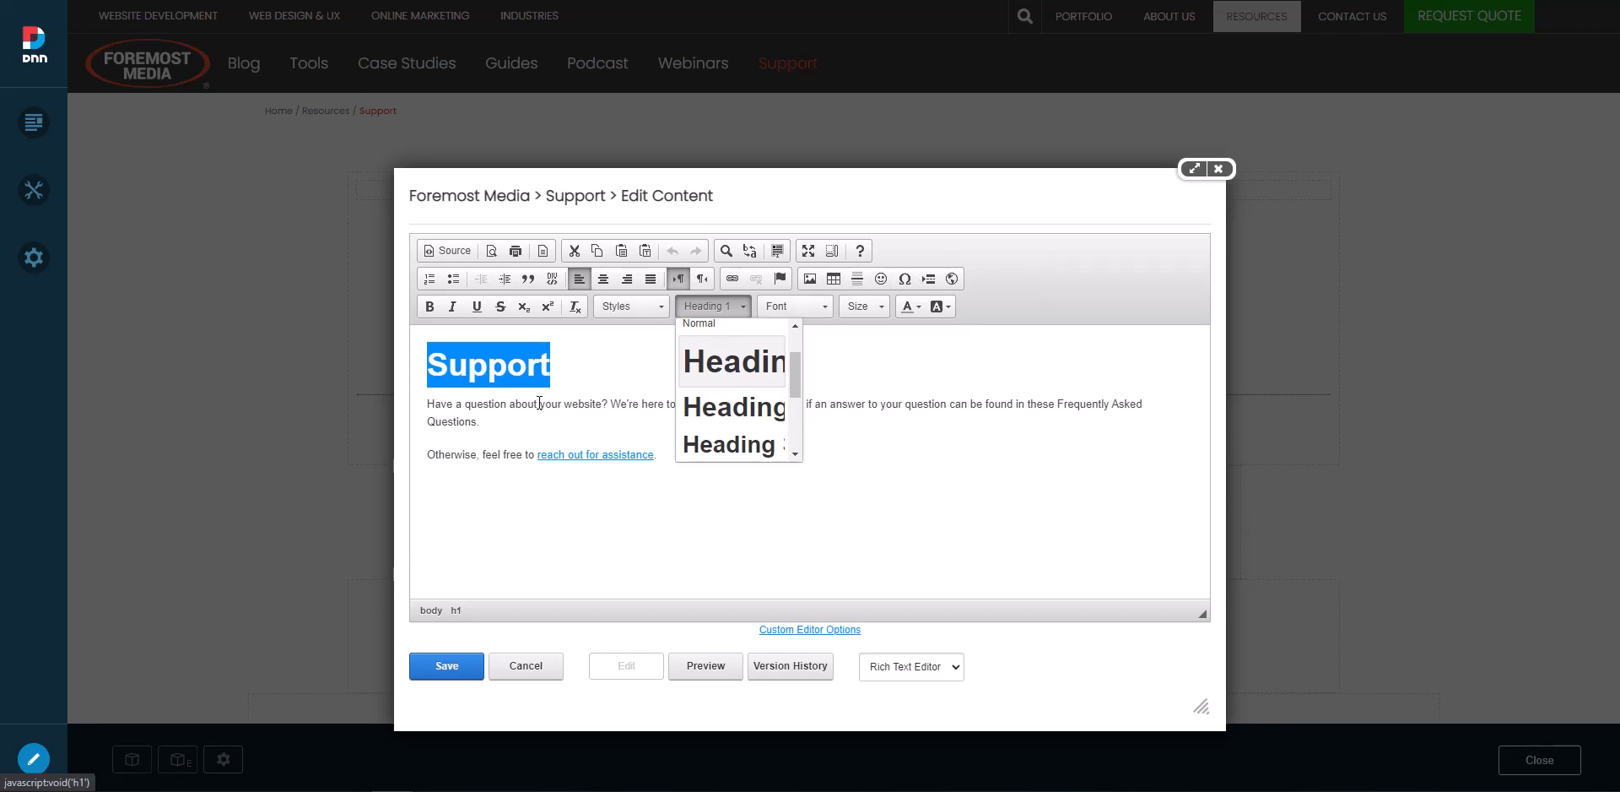
key("Escape")
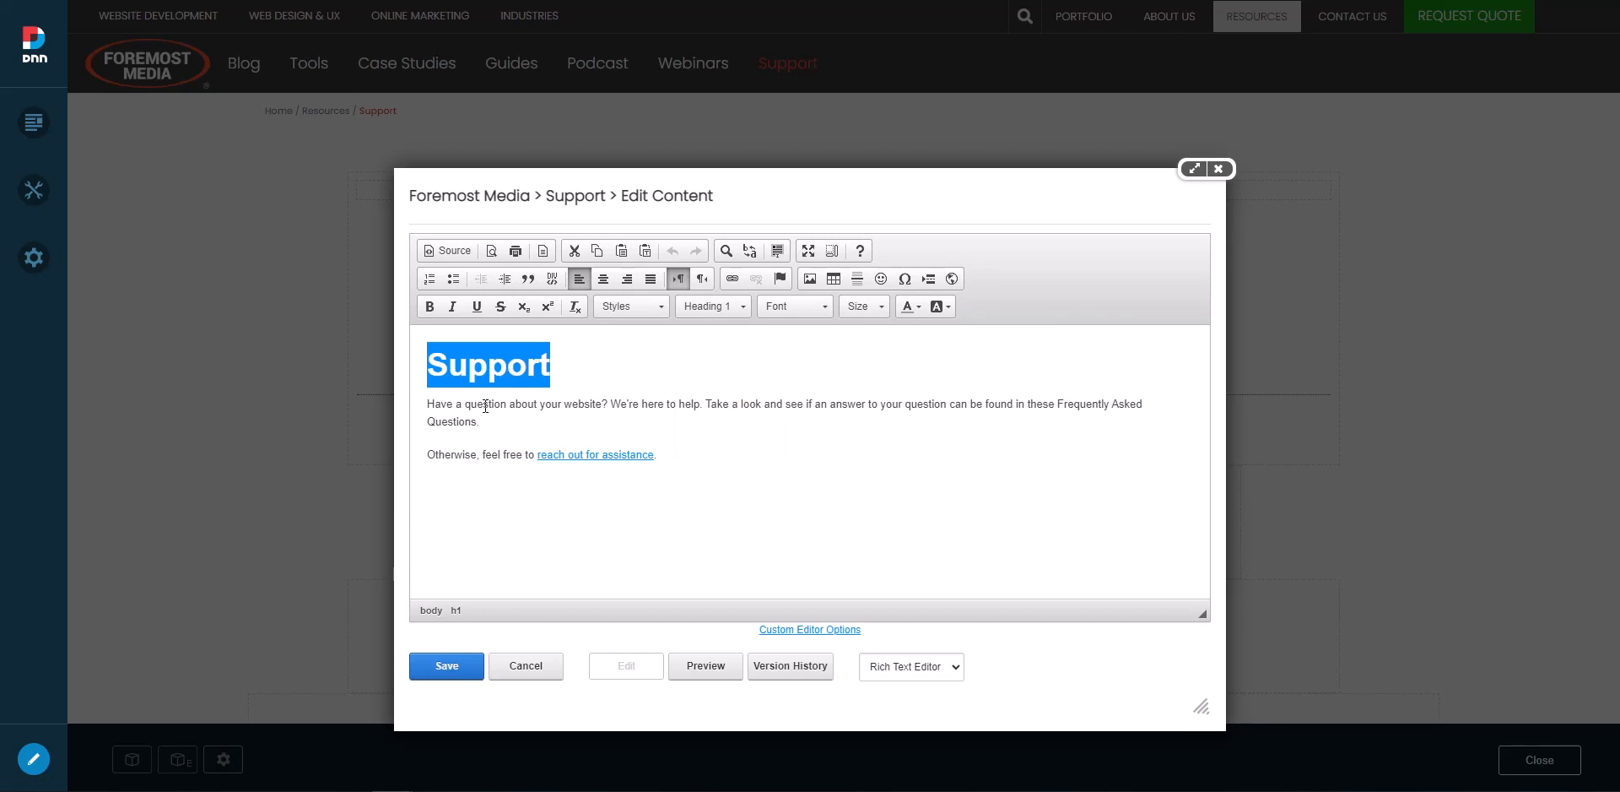
- View the content's HTML source, return to the visual editor, and toggle the block outlines on and off
left_click(466, 254)
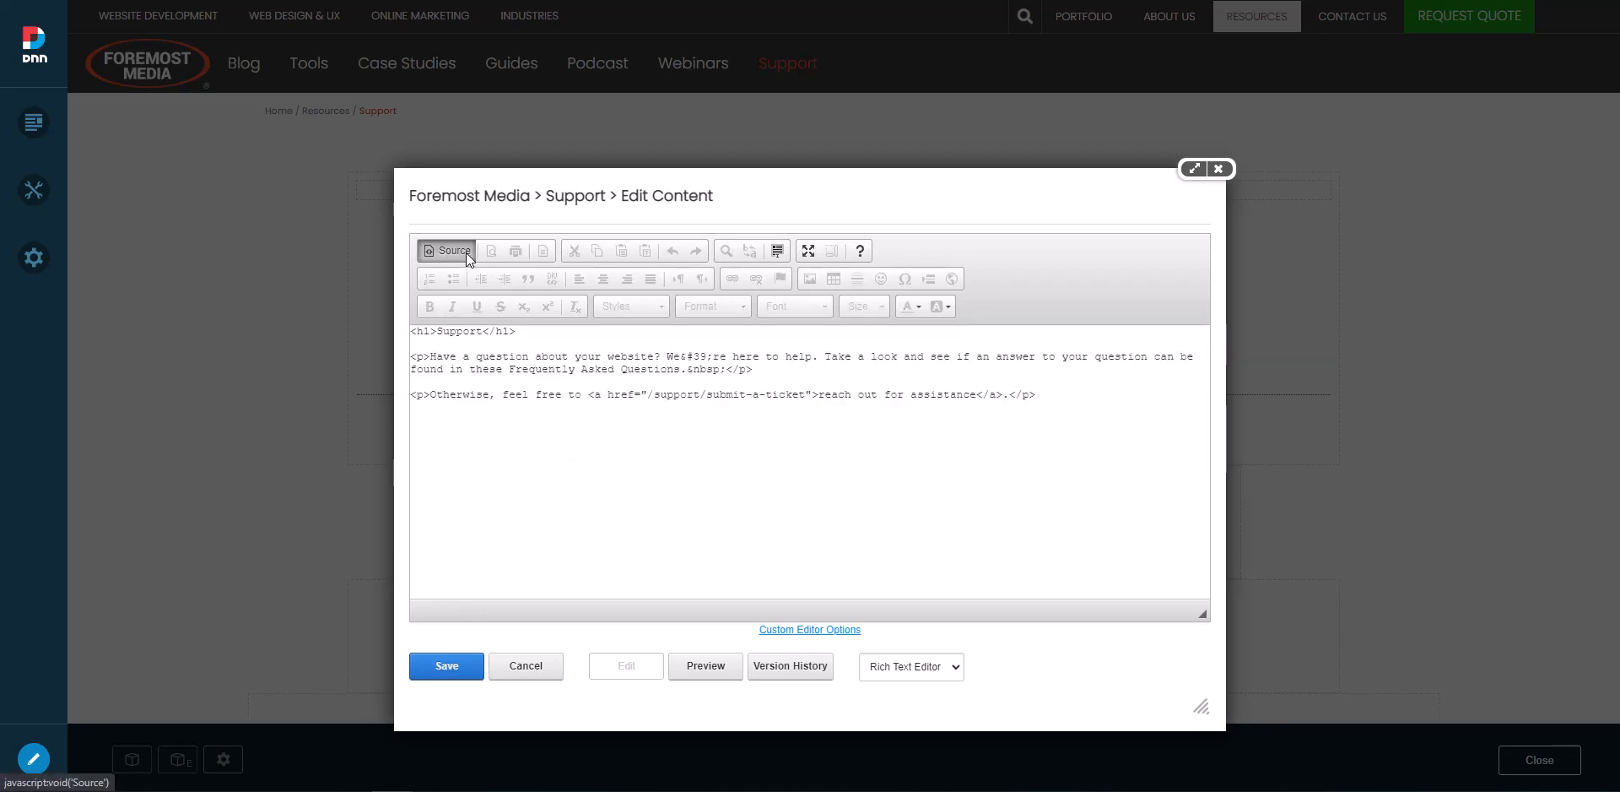
left_click(465, 251)
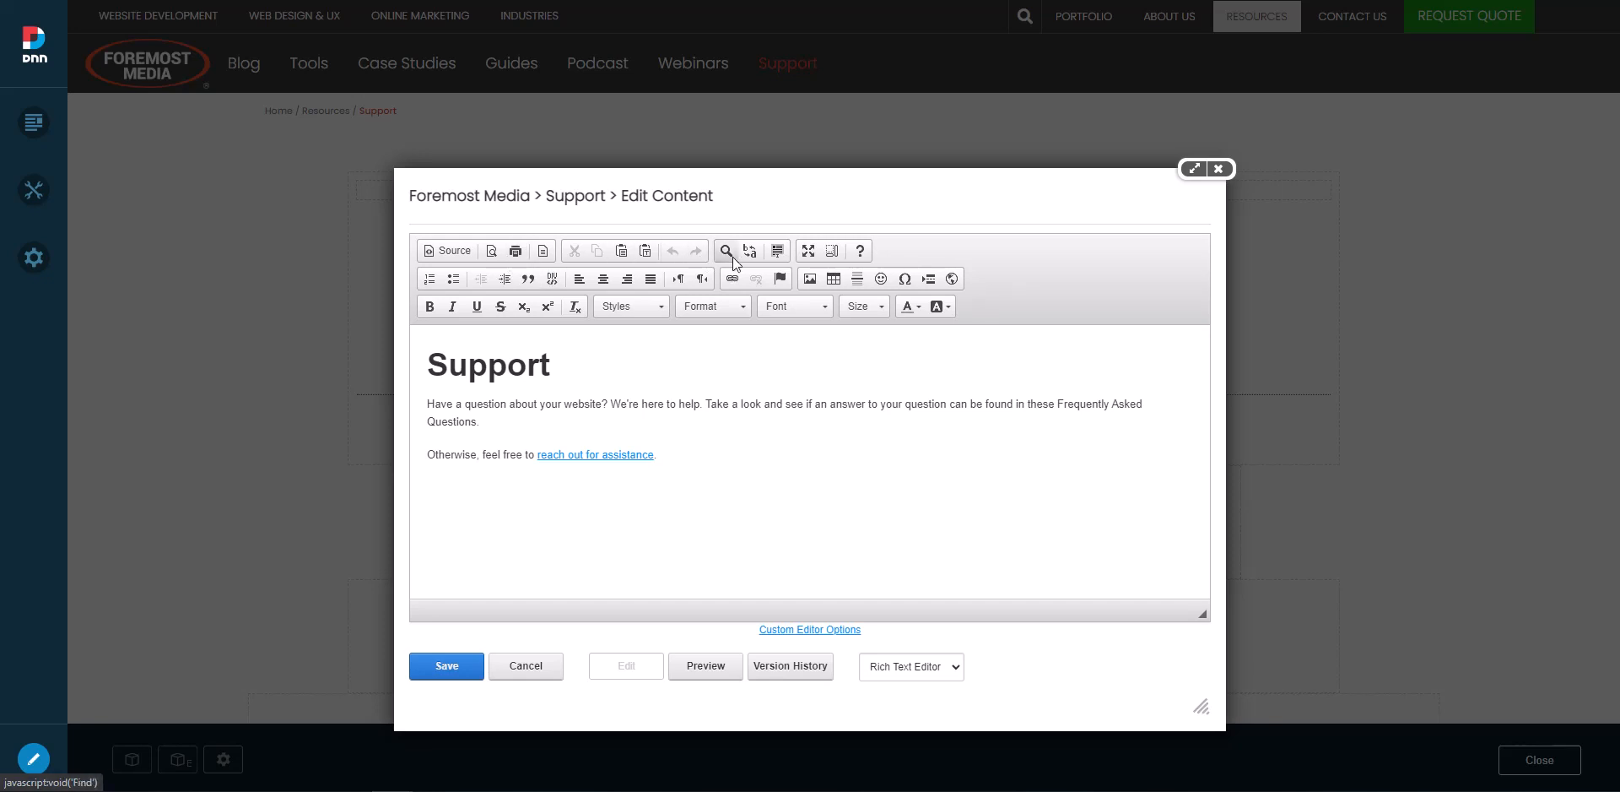
left_click(833, 250)
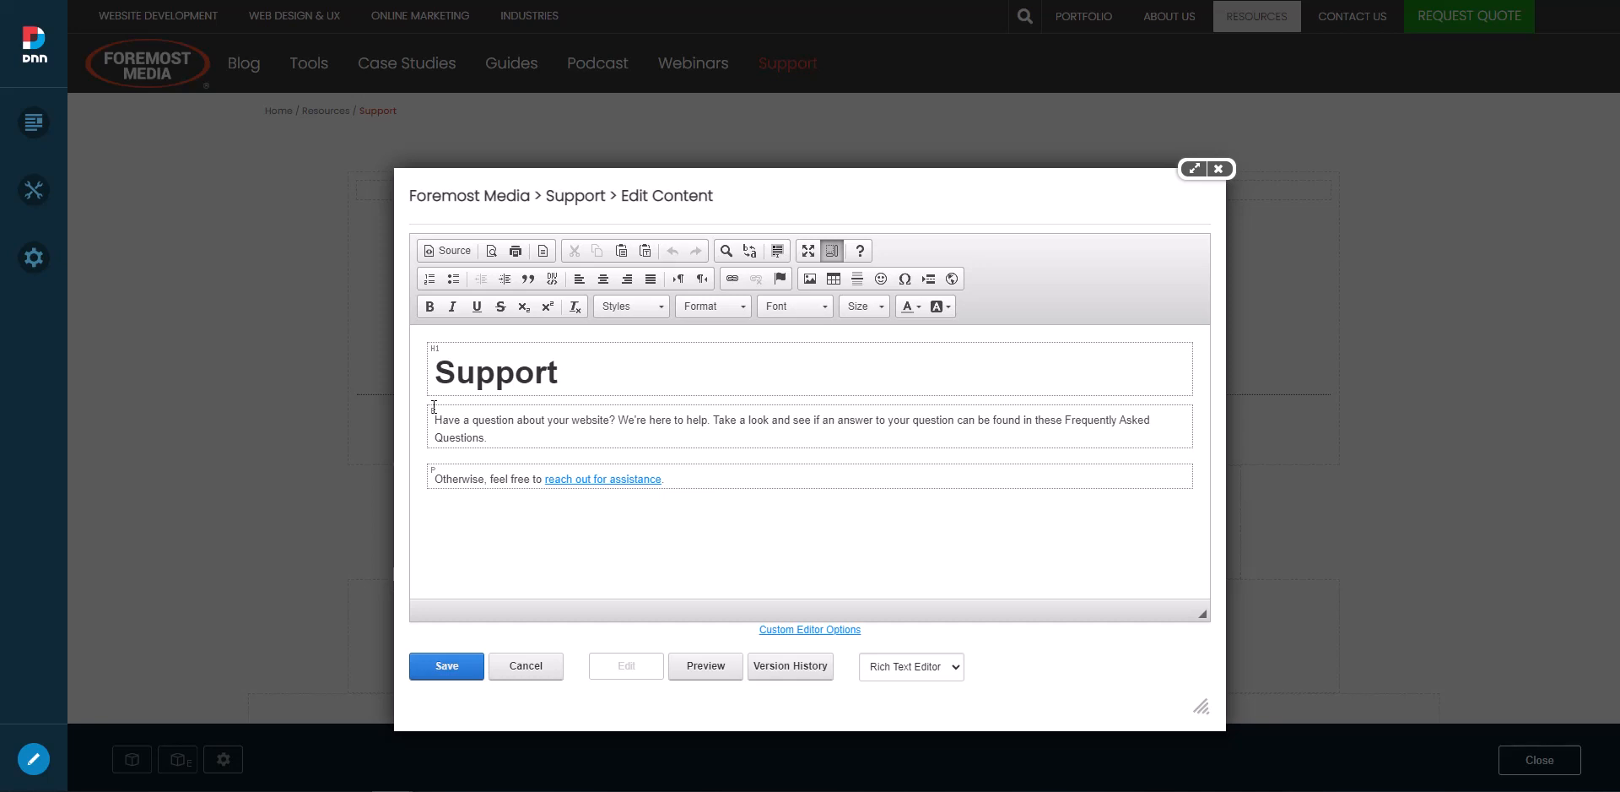
left_click(834, 251)
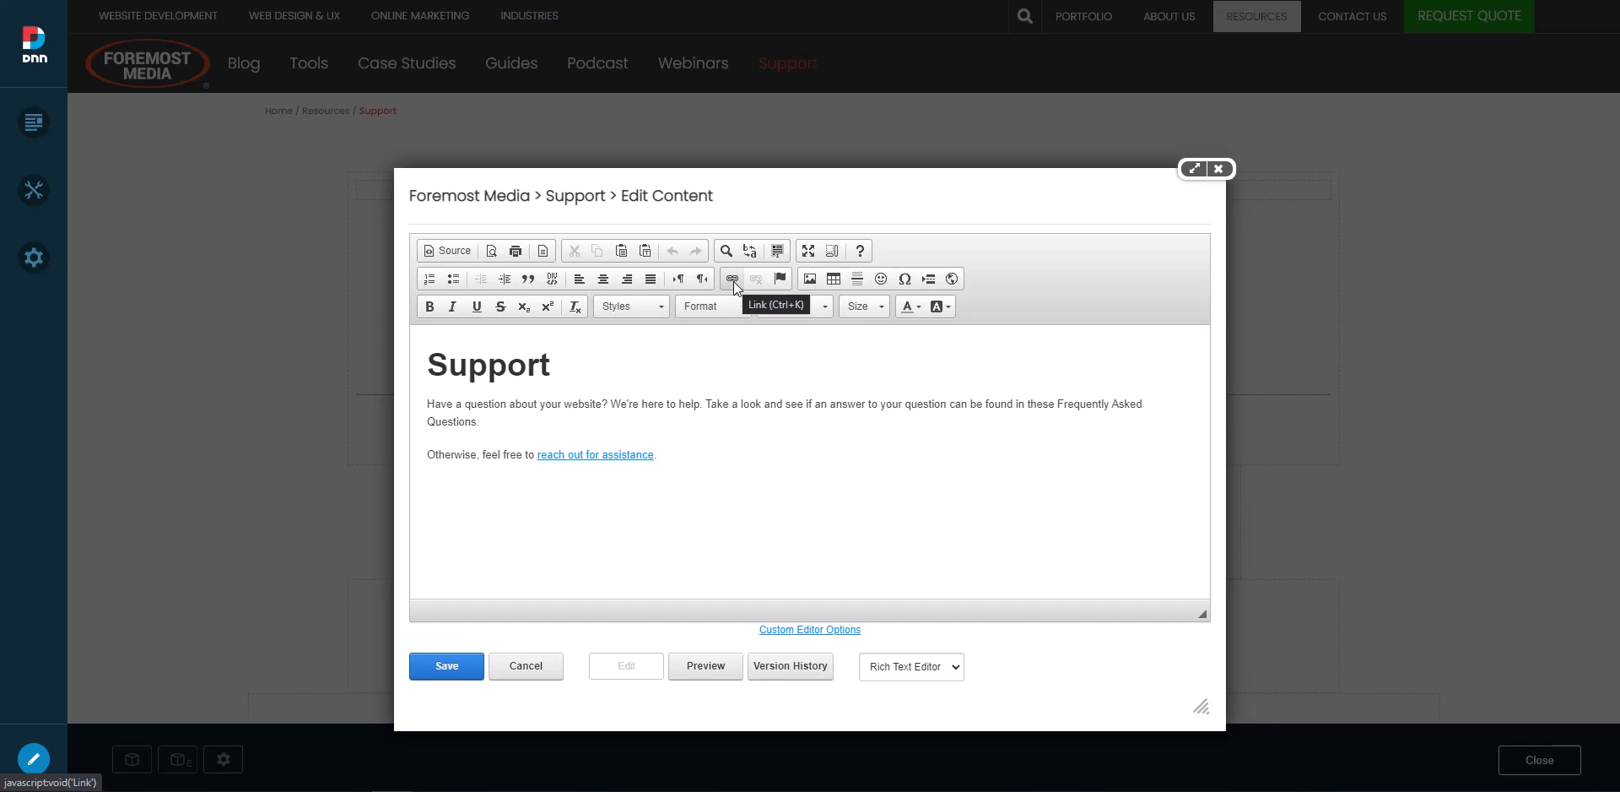
- Open the "reach out for assistance" link for editing and review the available link types
right_click(624, 458)
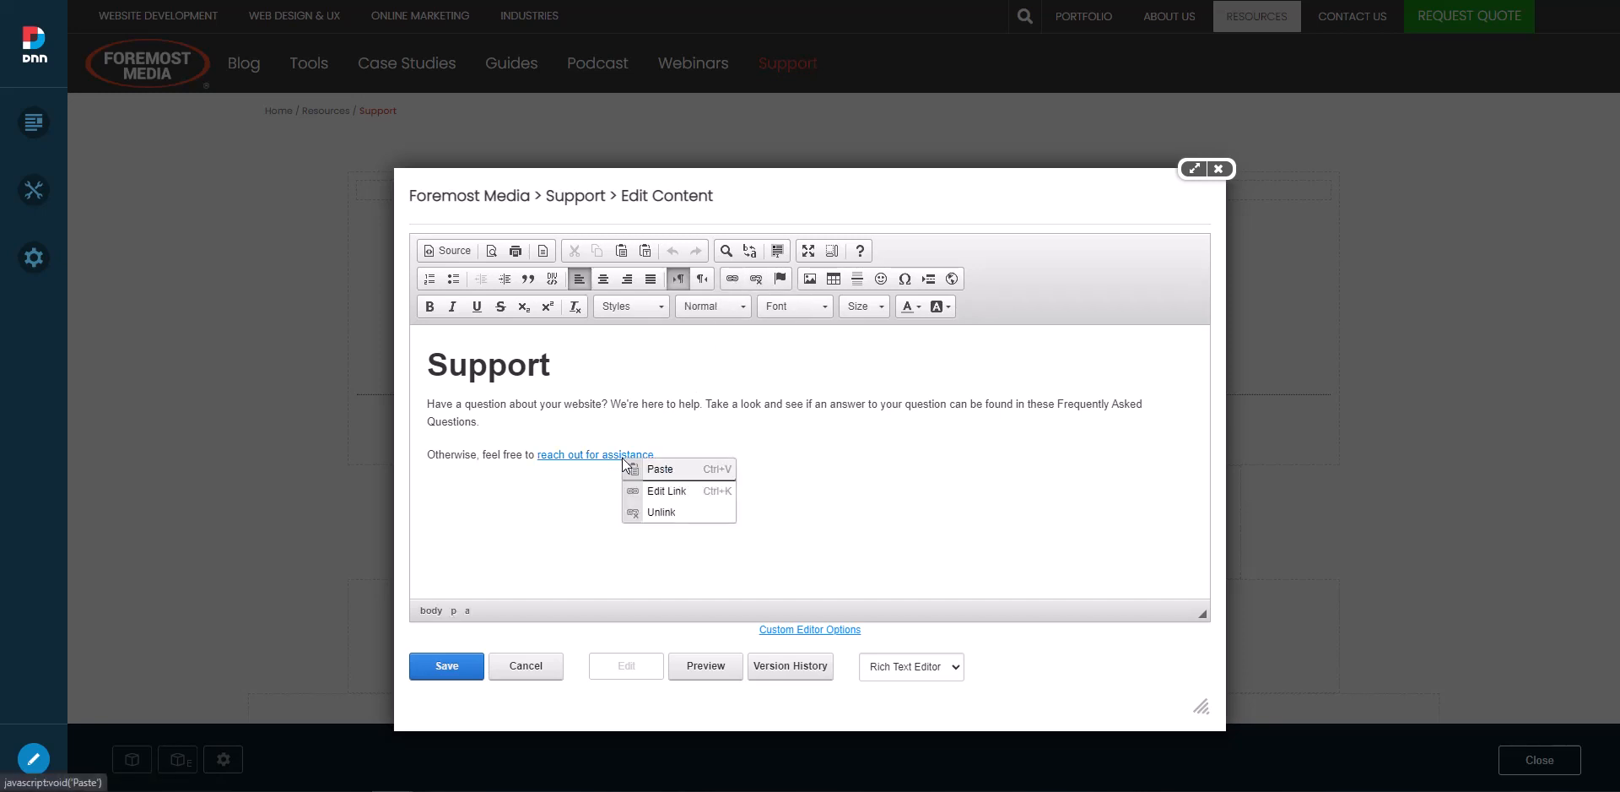
left_click(665, 490)
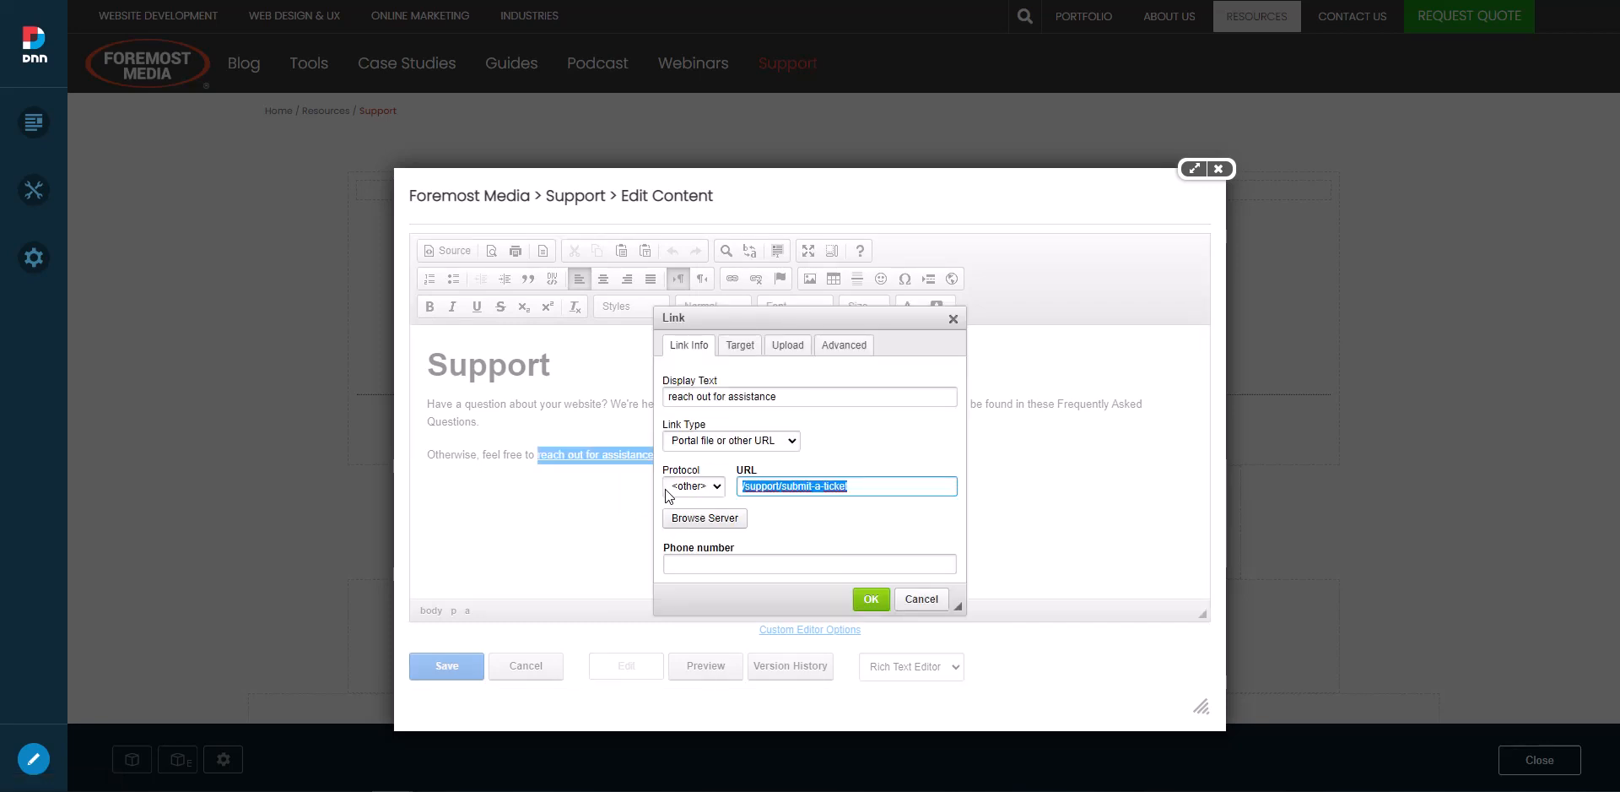
left_click(795, 450)
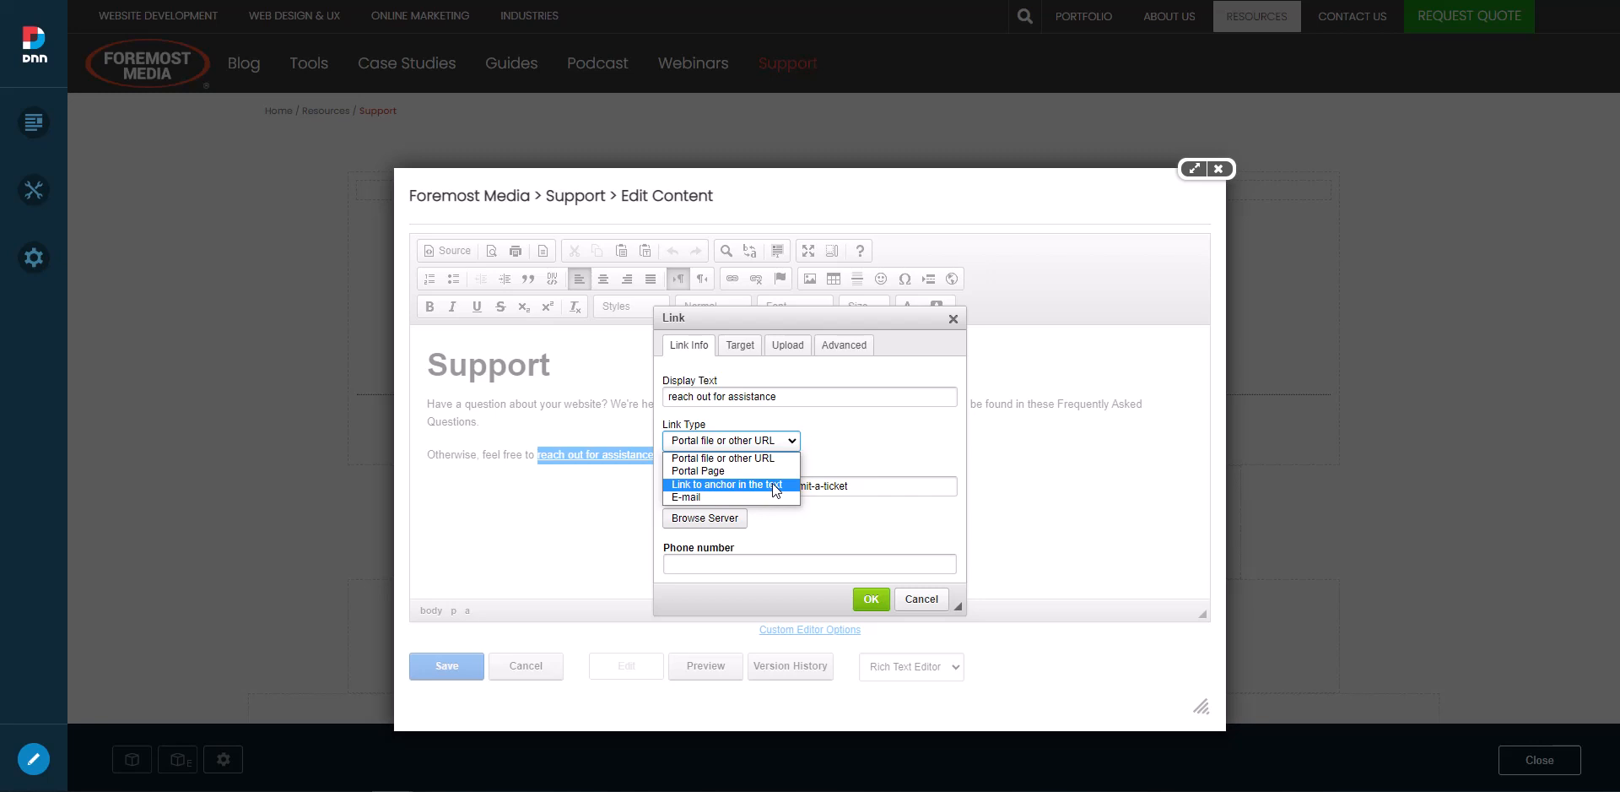
left_click(829, 452)
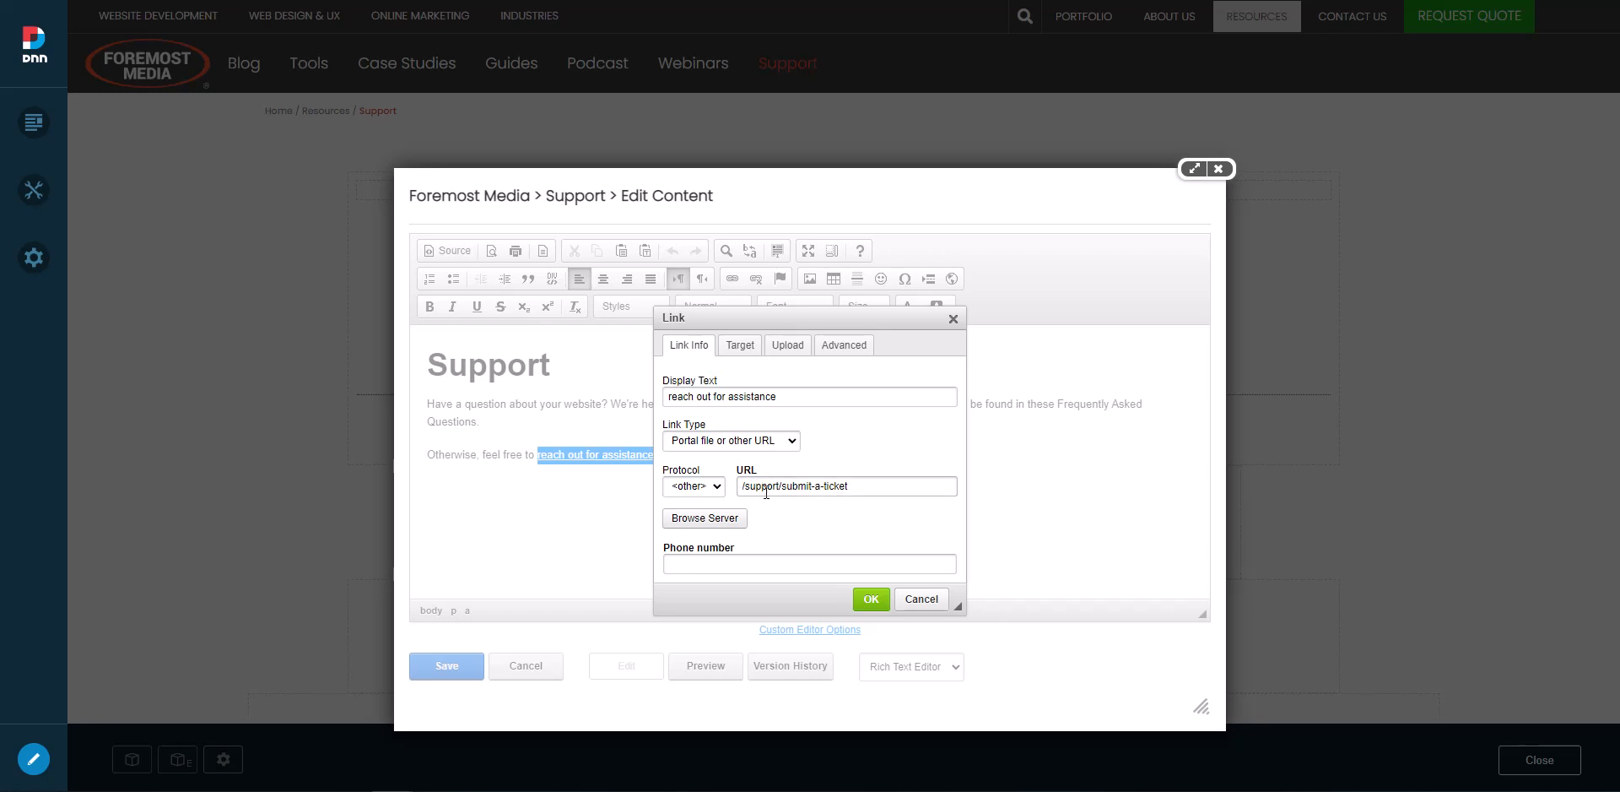
left_click(737, 447)
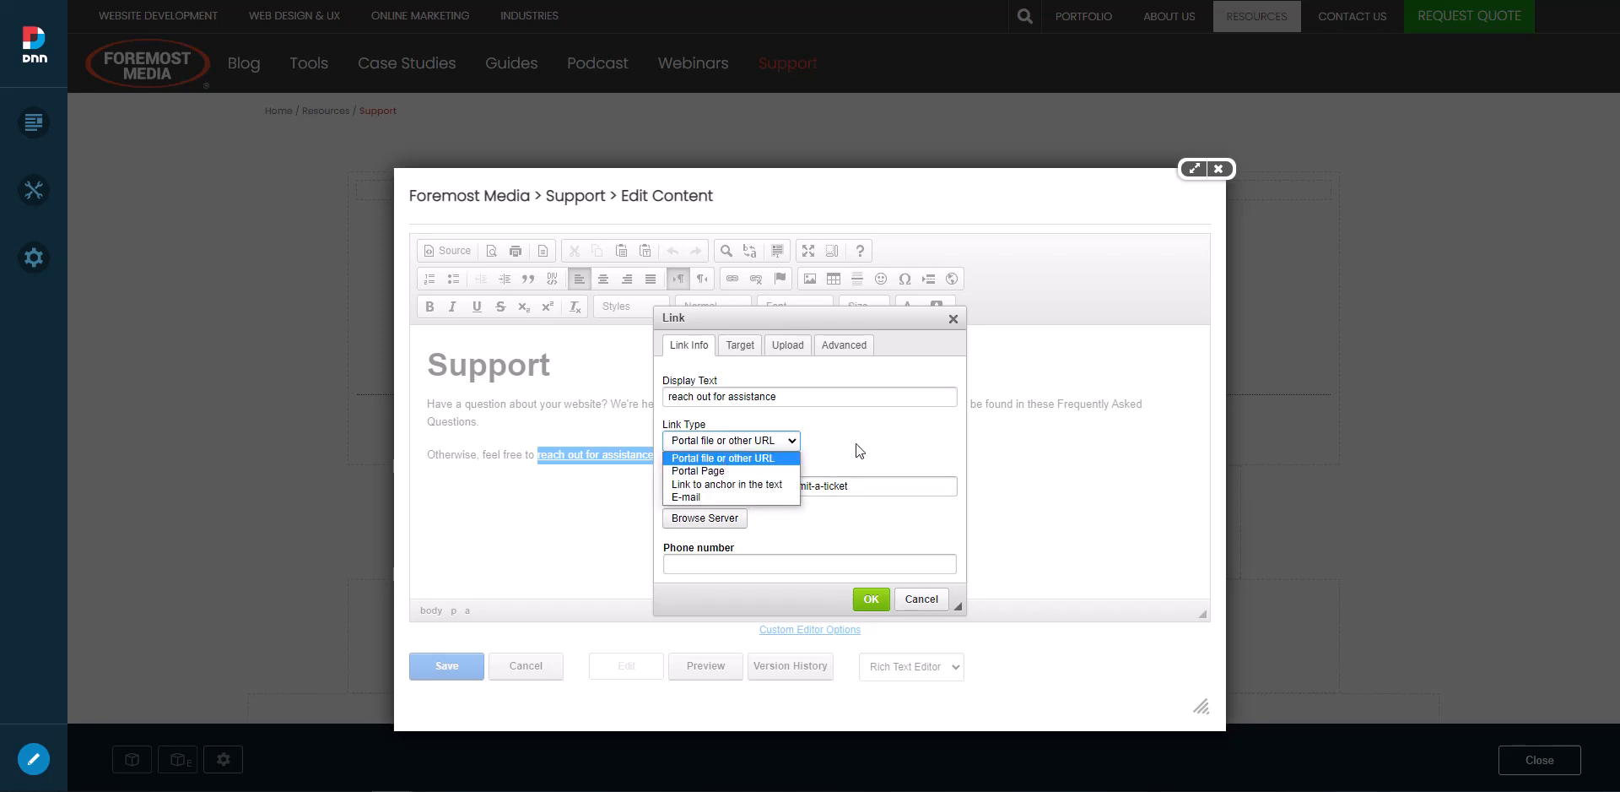
left_click(896, 451)
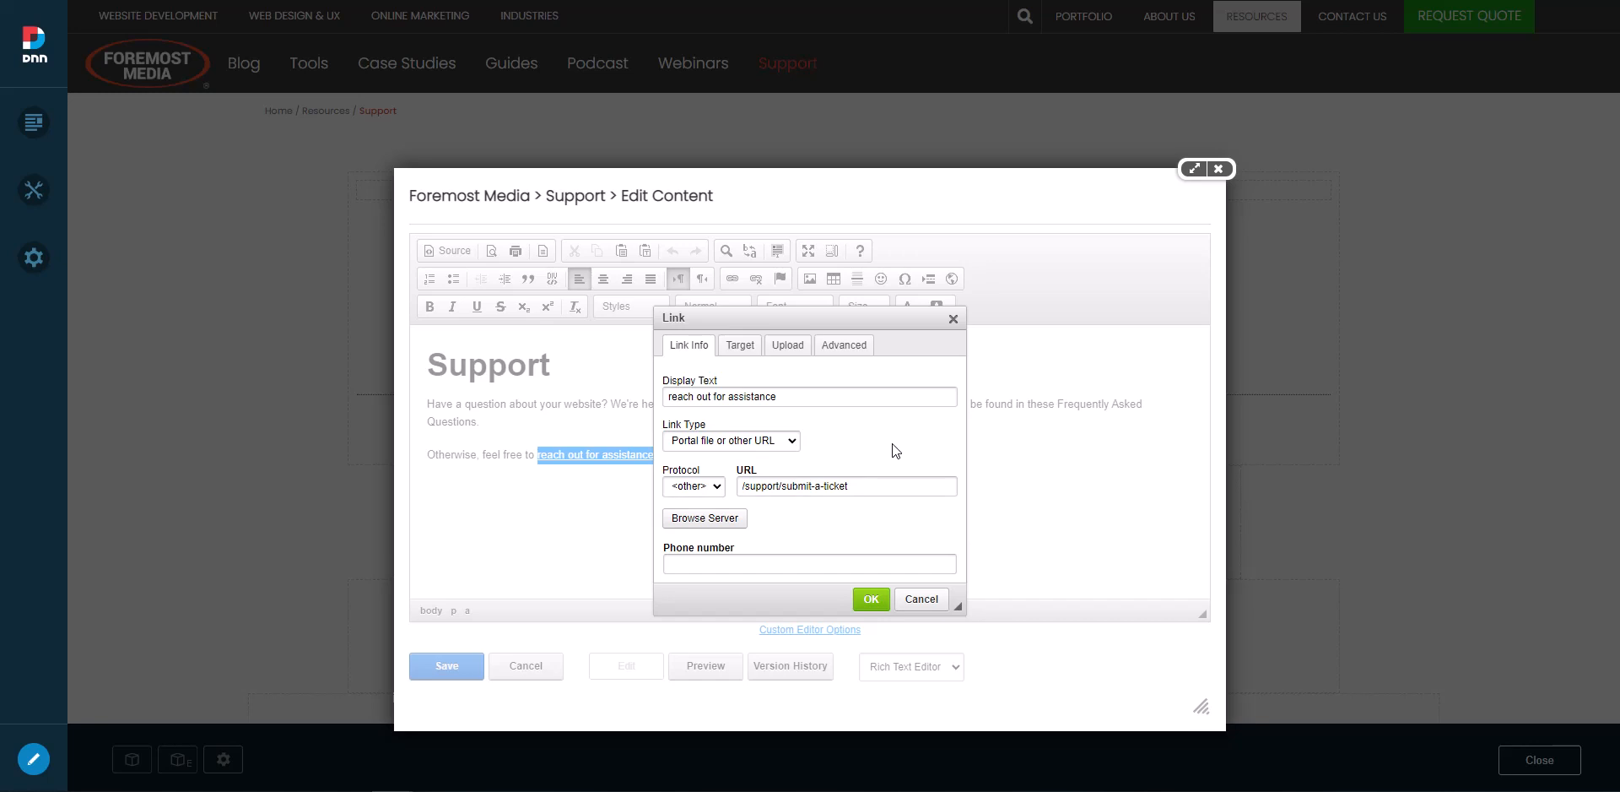
- Review the link's target window options without choosing one, and return to the link info
left_click(737, 354)
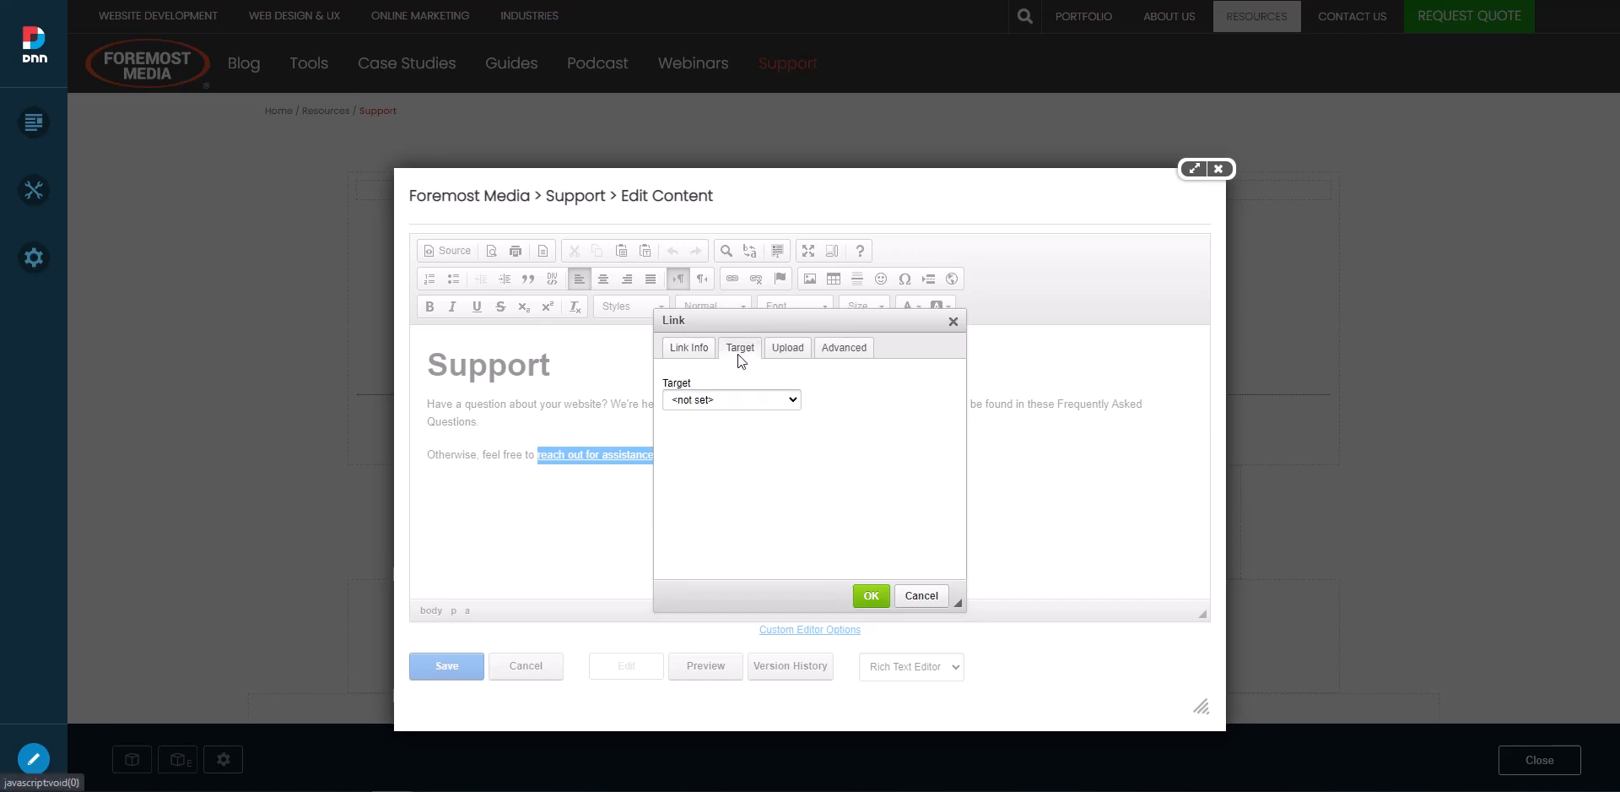
left_click(782, 400)
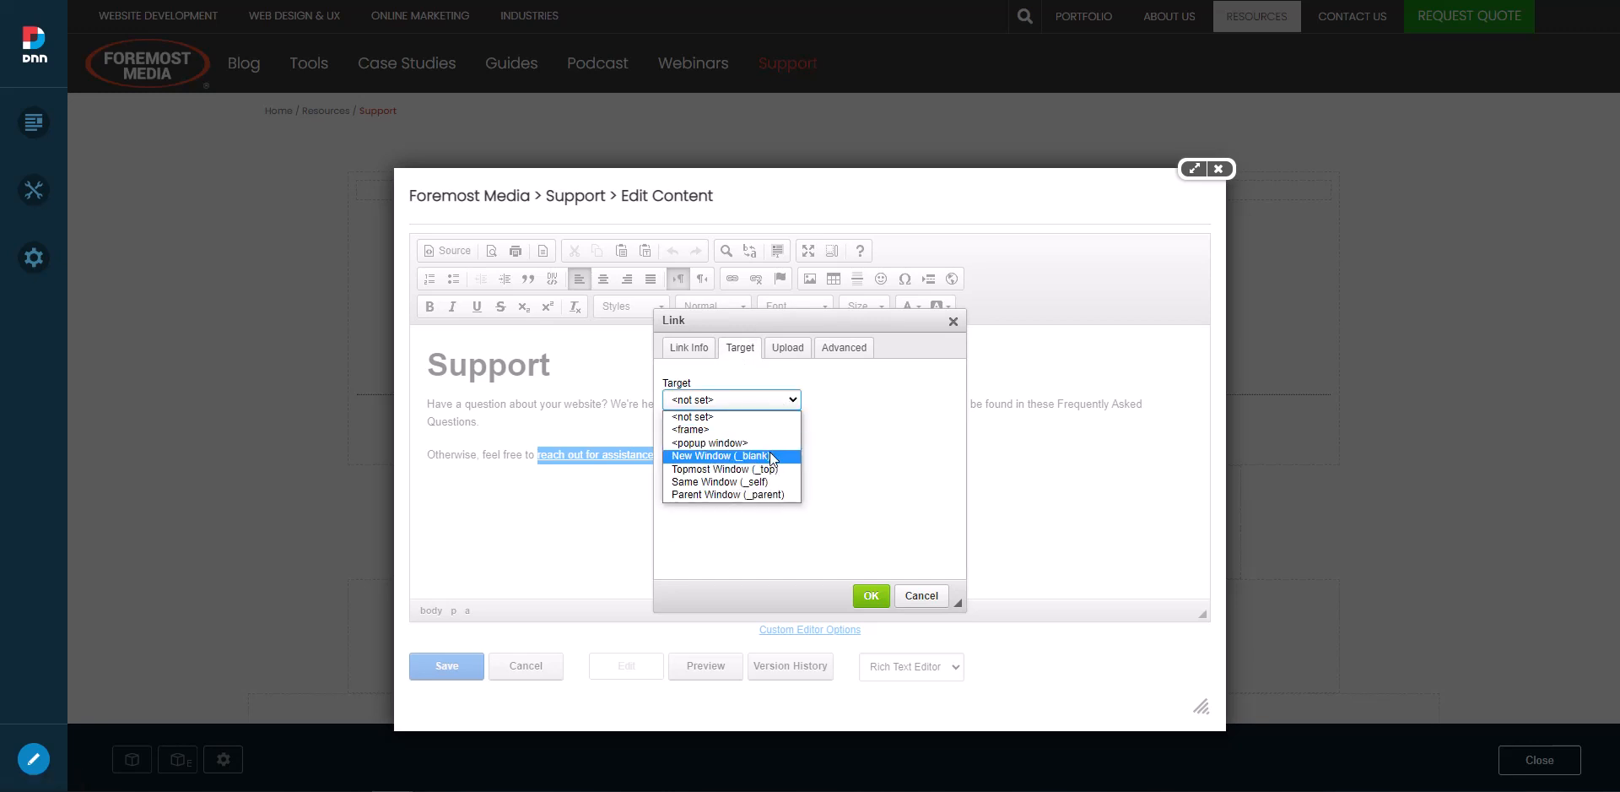
left_click(862, 453)
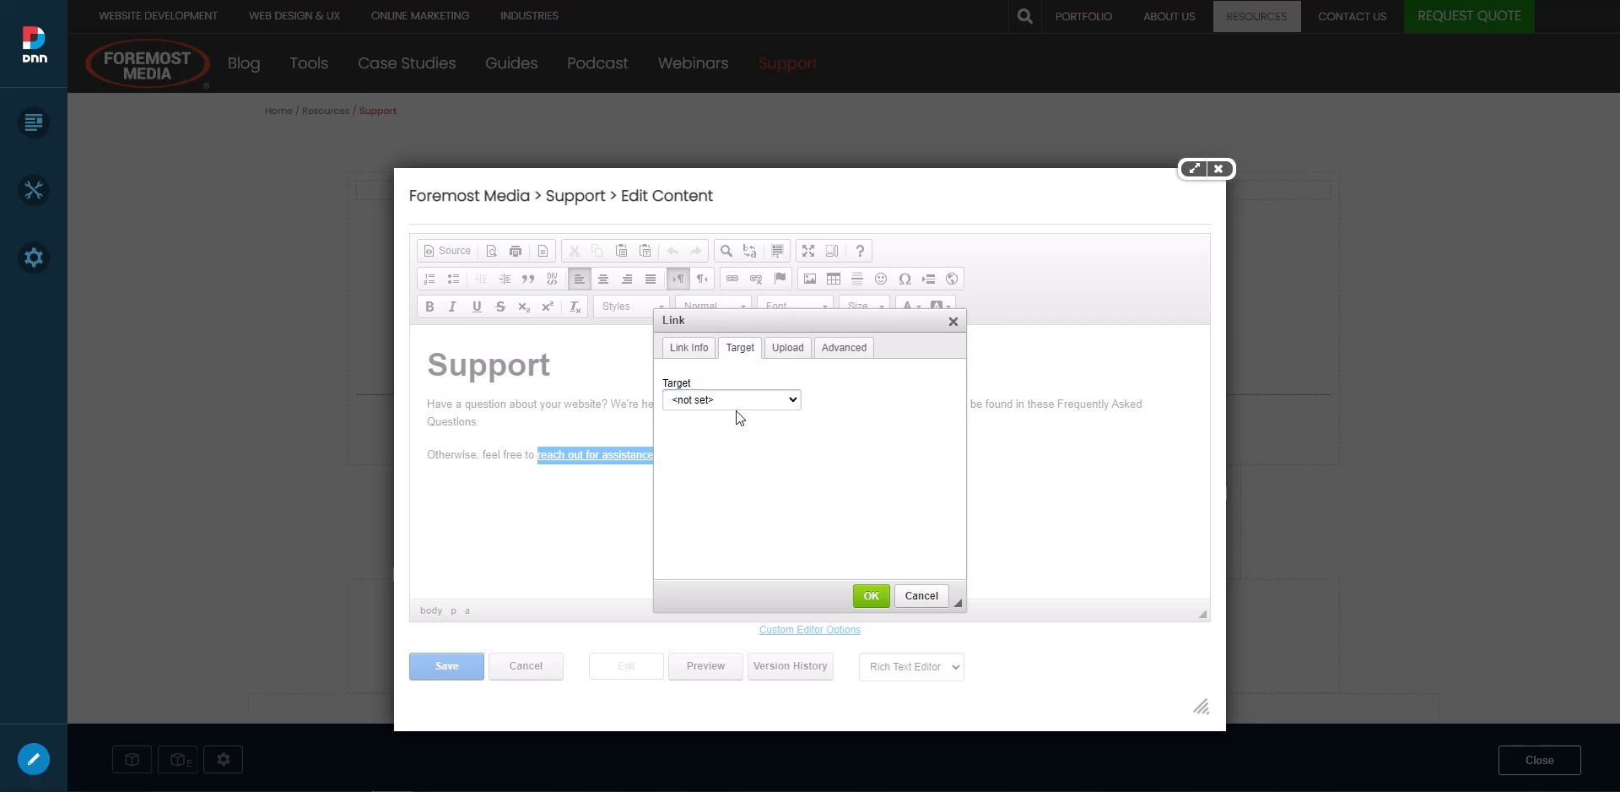
left_click(674, 357)
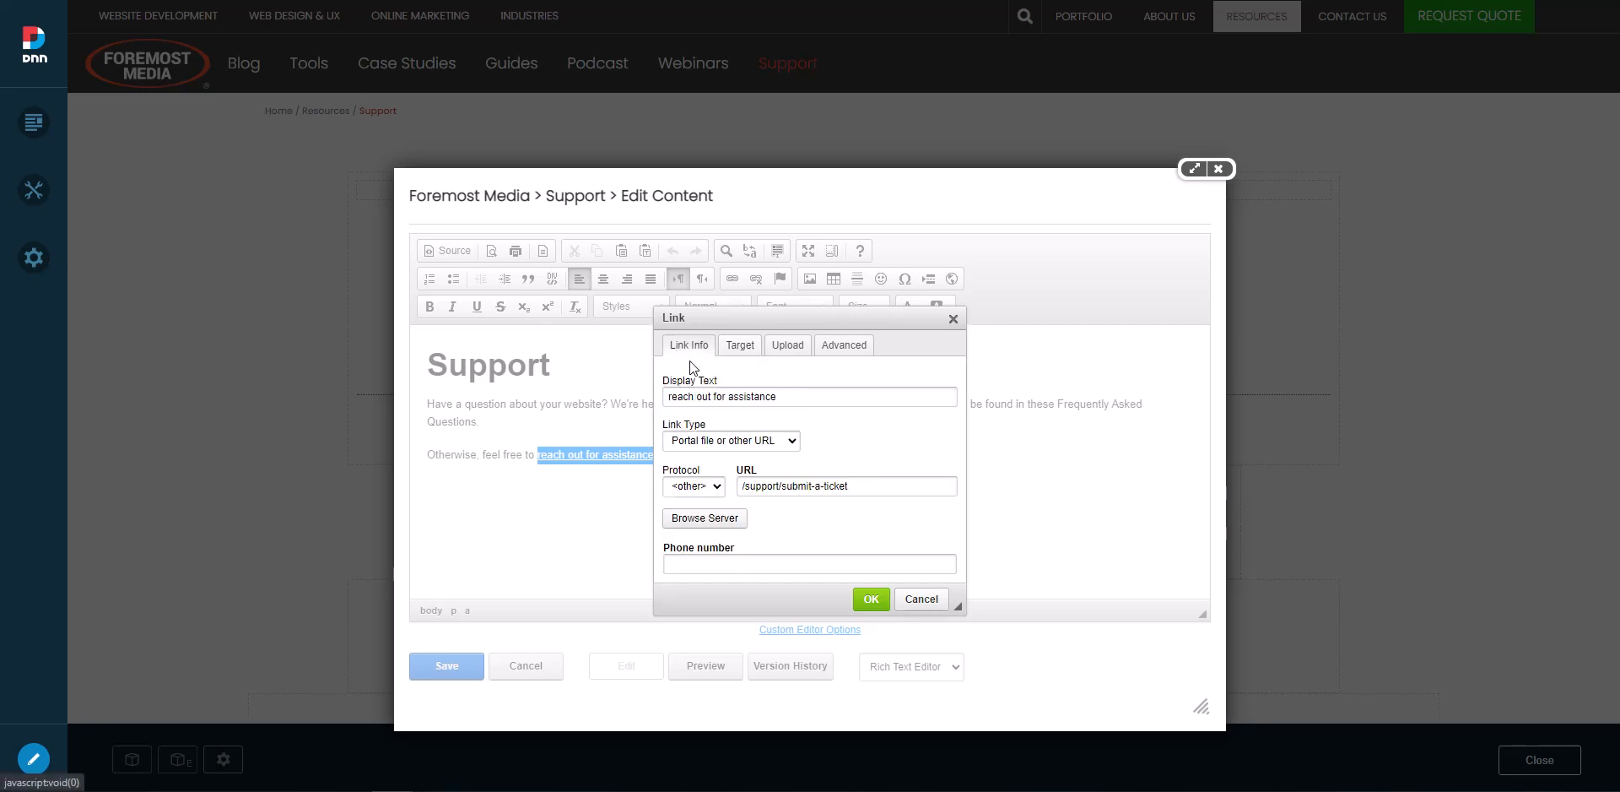
- Browse the server's Documents folder for a file to link, and close the file browser and link settings without changes
left_click(726, 519)
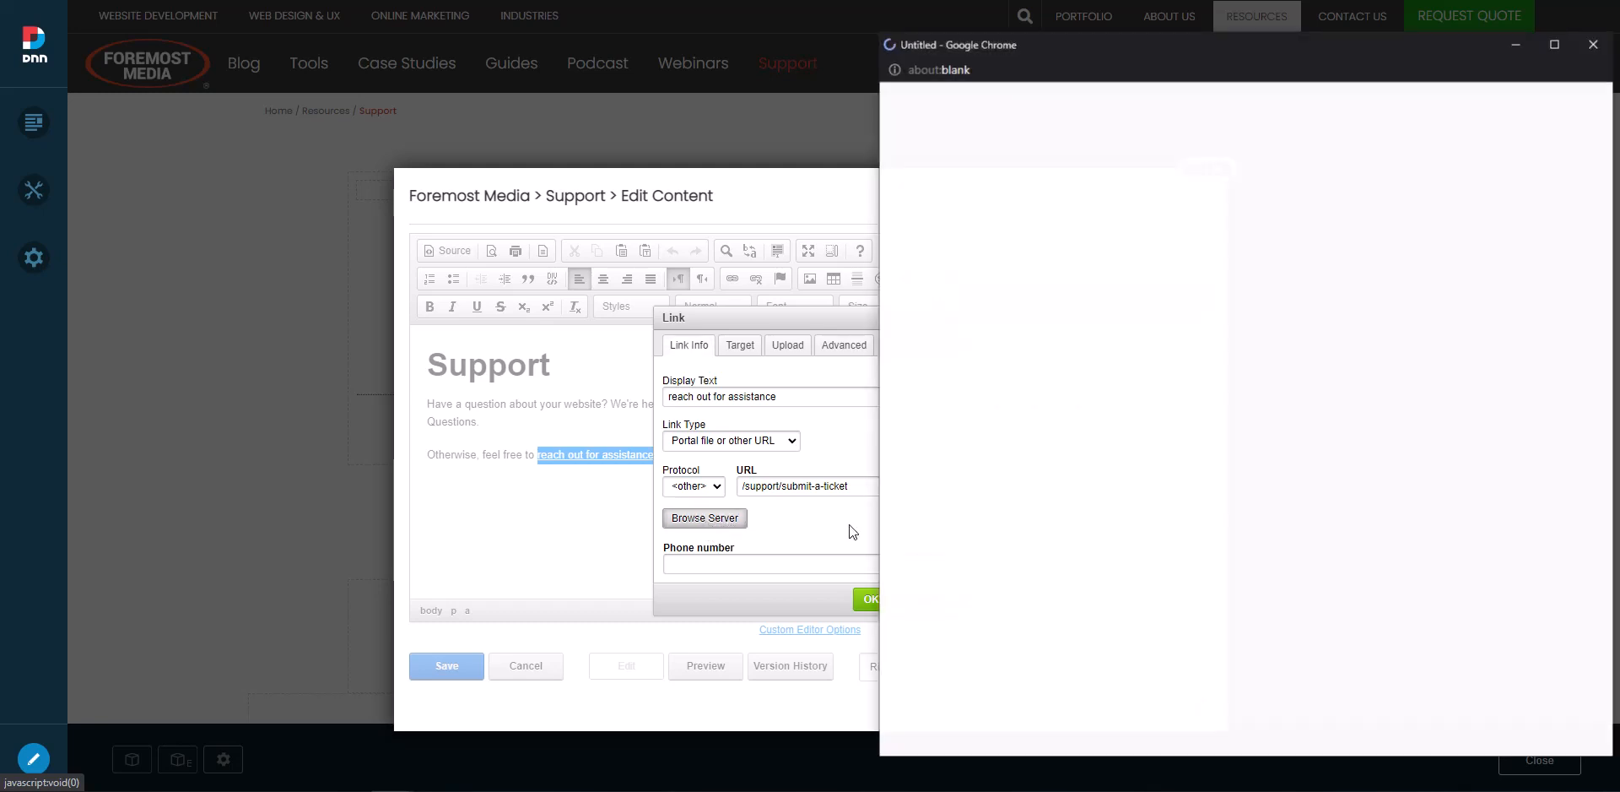
left_click_drag(1390, 54, 992, 42)
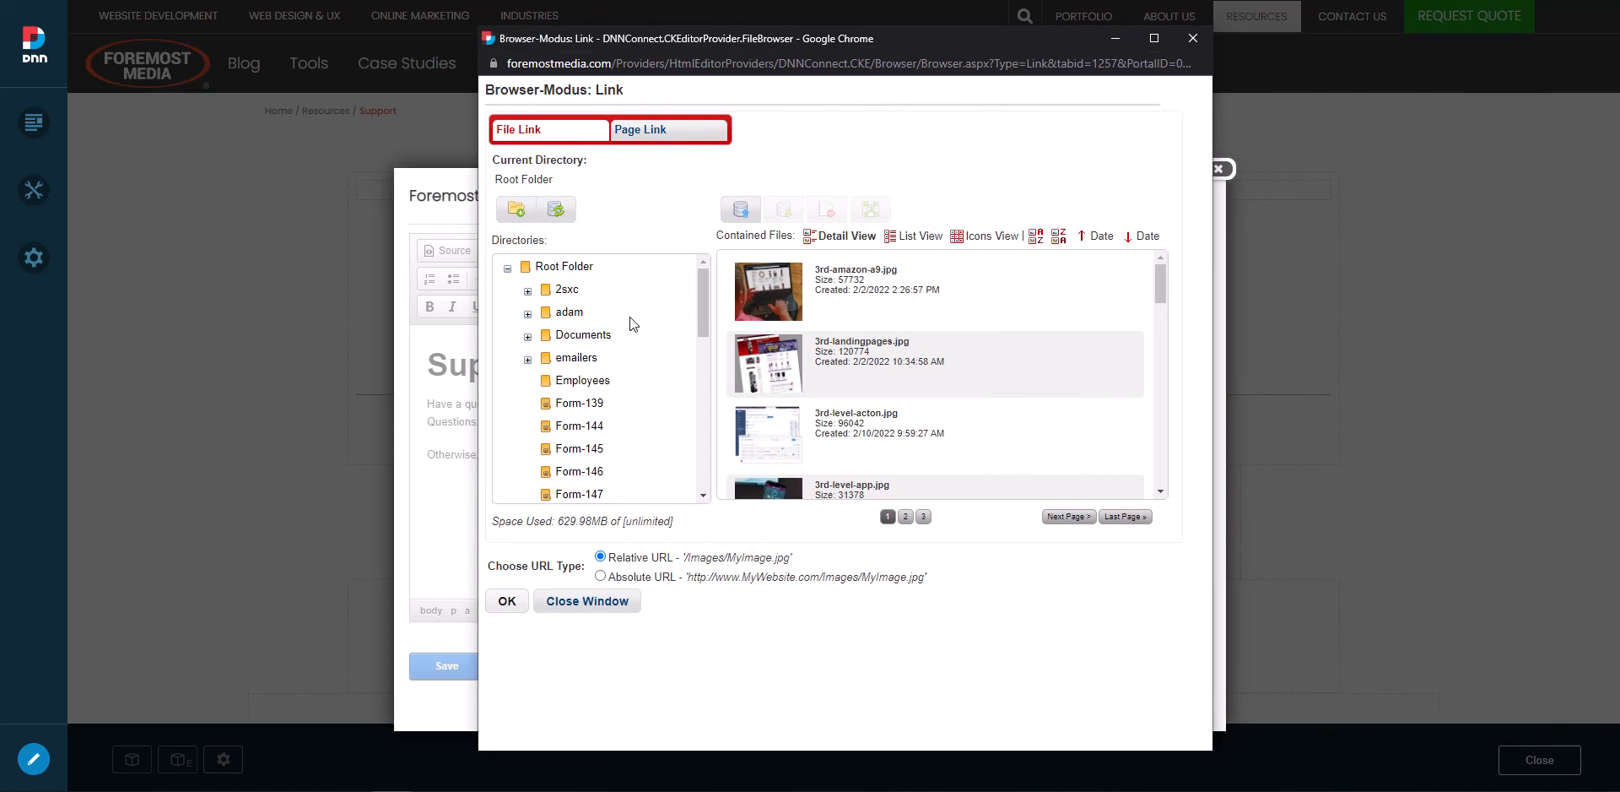
left_click(587, 337)
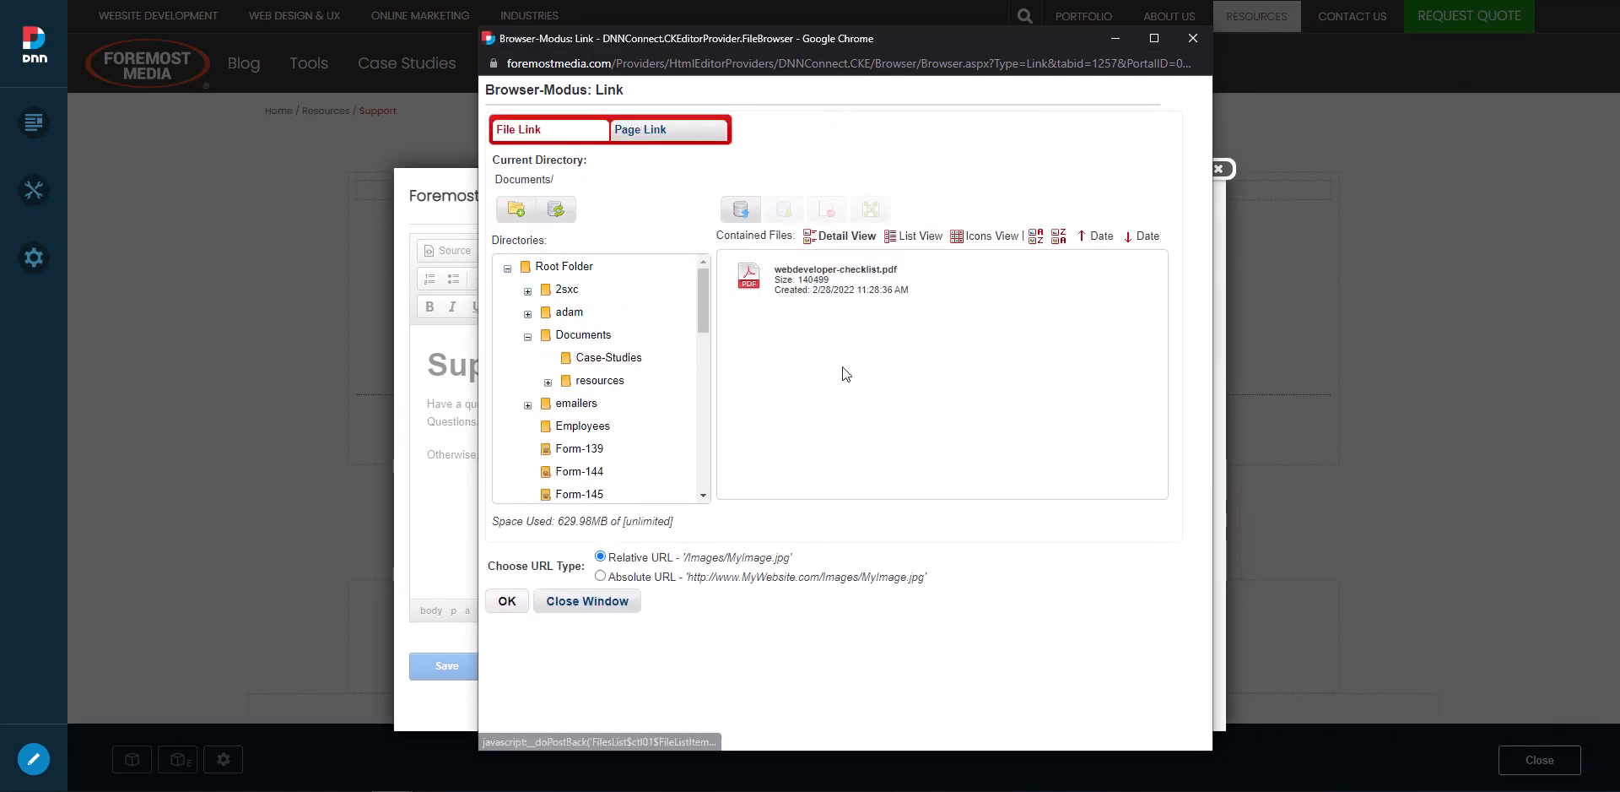
left_click(742, 213)
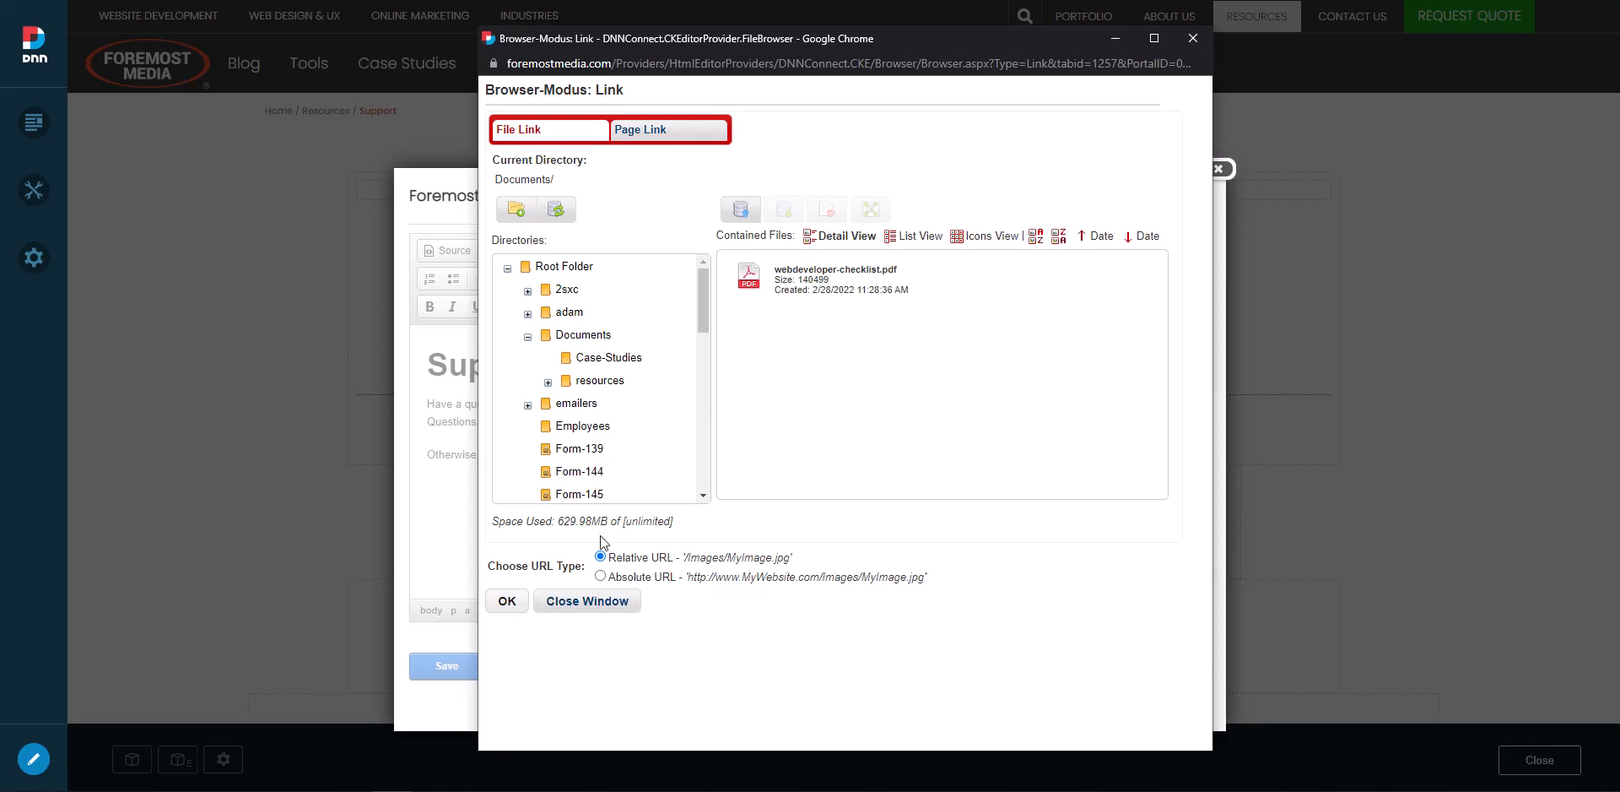
left_click(591, 603)
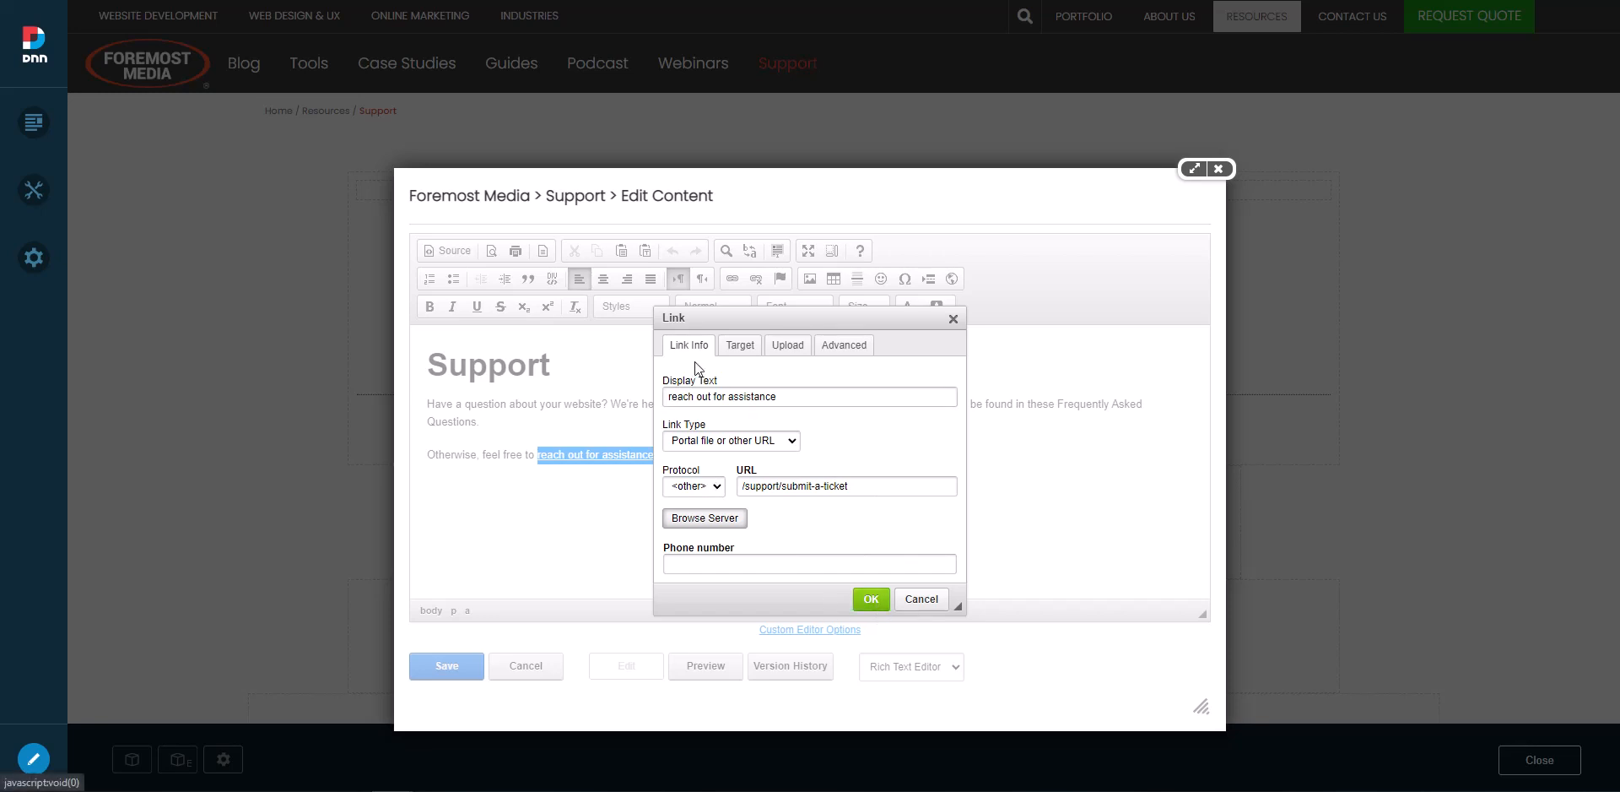
left_click(953, 319)
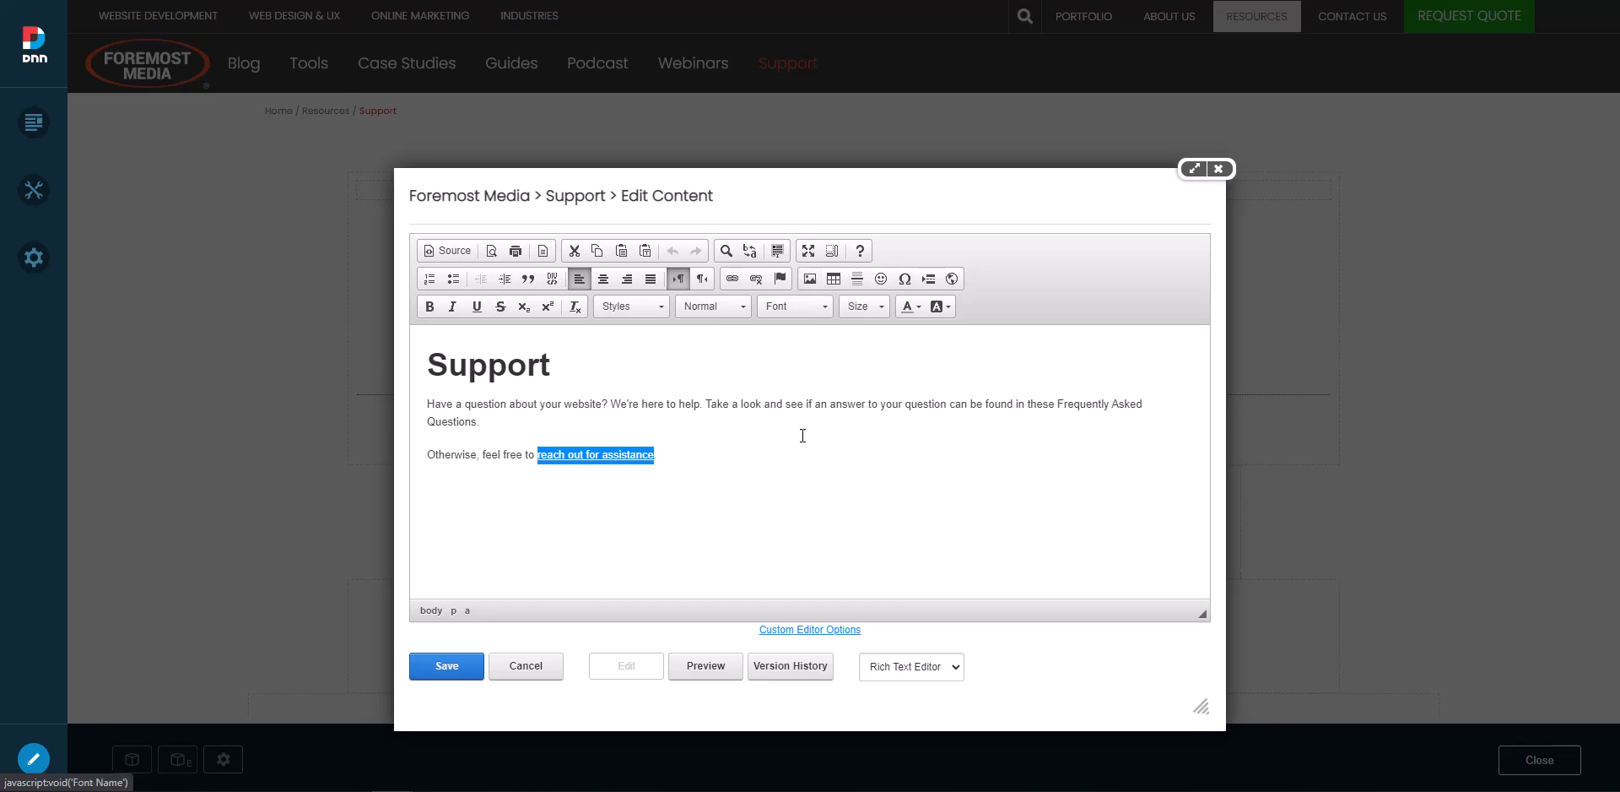
- Open the image properties at the end of the text, inspect the server image browser and alternative text field, and close without inserting an image
left_click(774, 541)
left_click(808, 279)
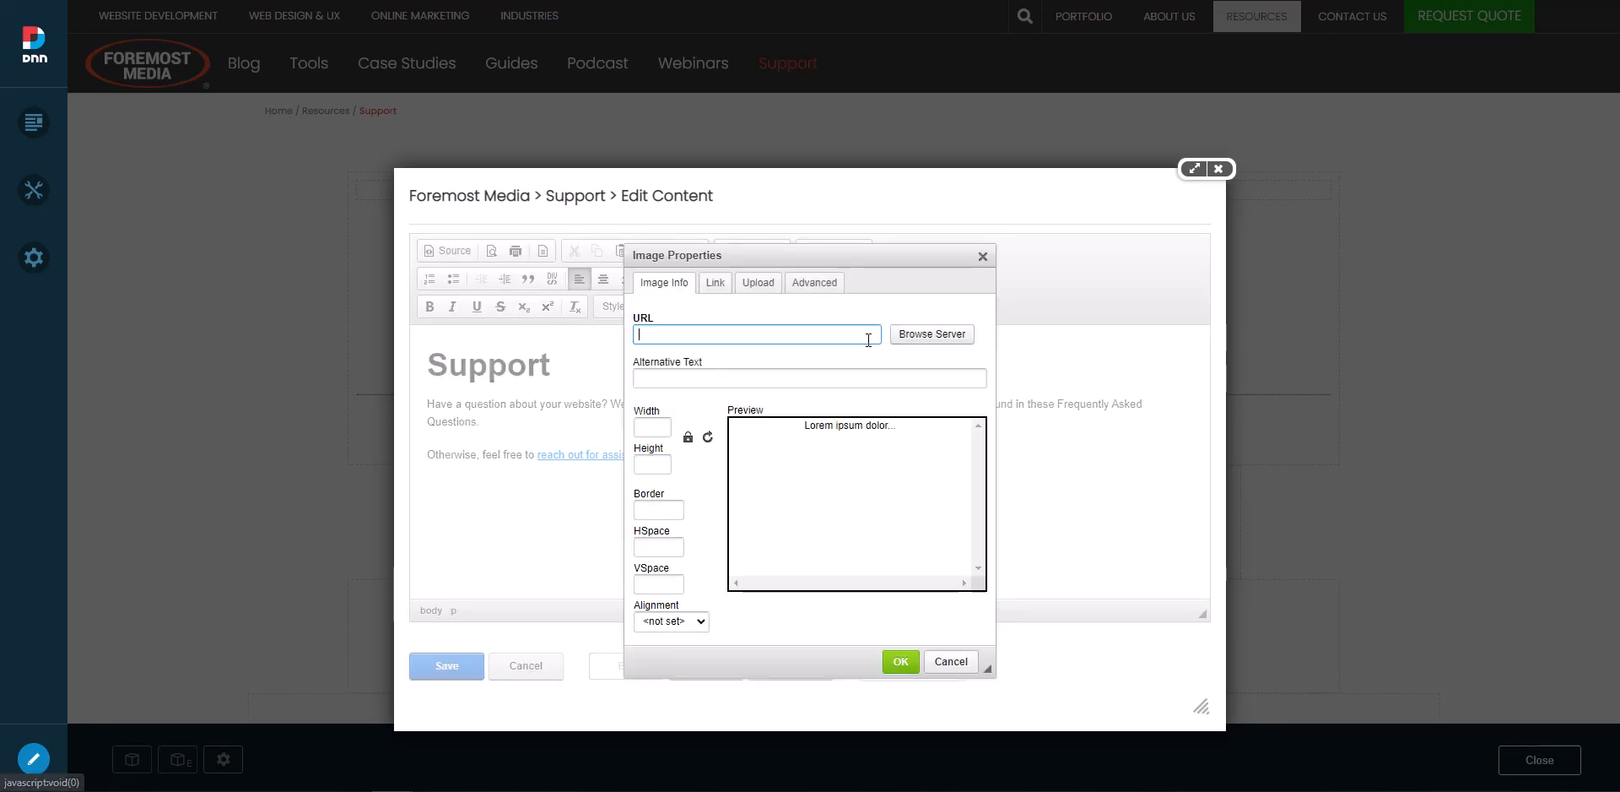
left_click(915, 338)
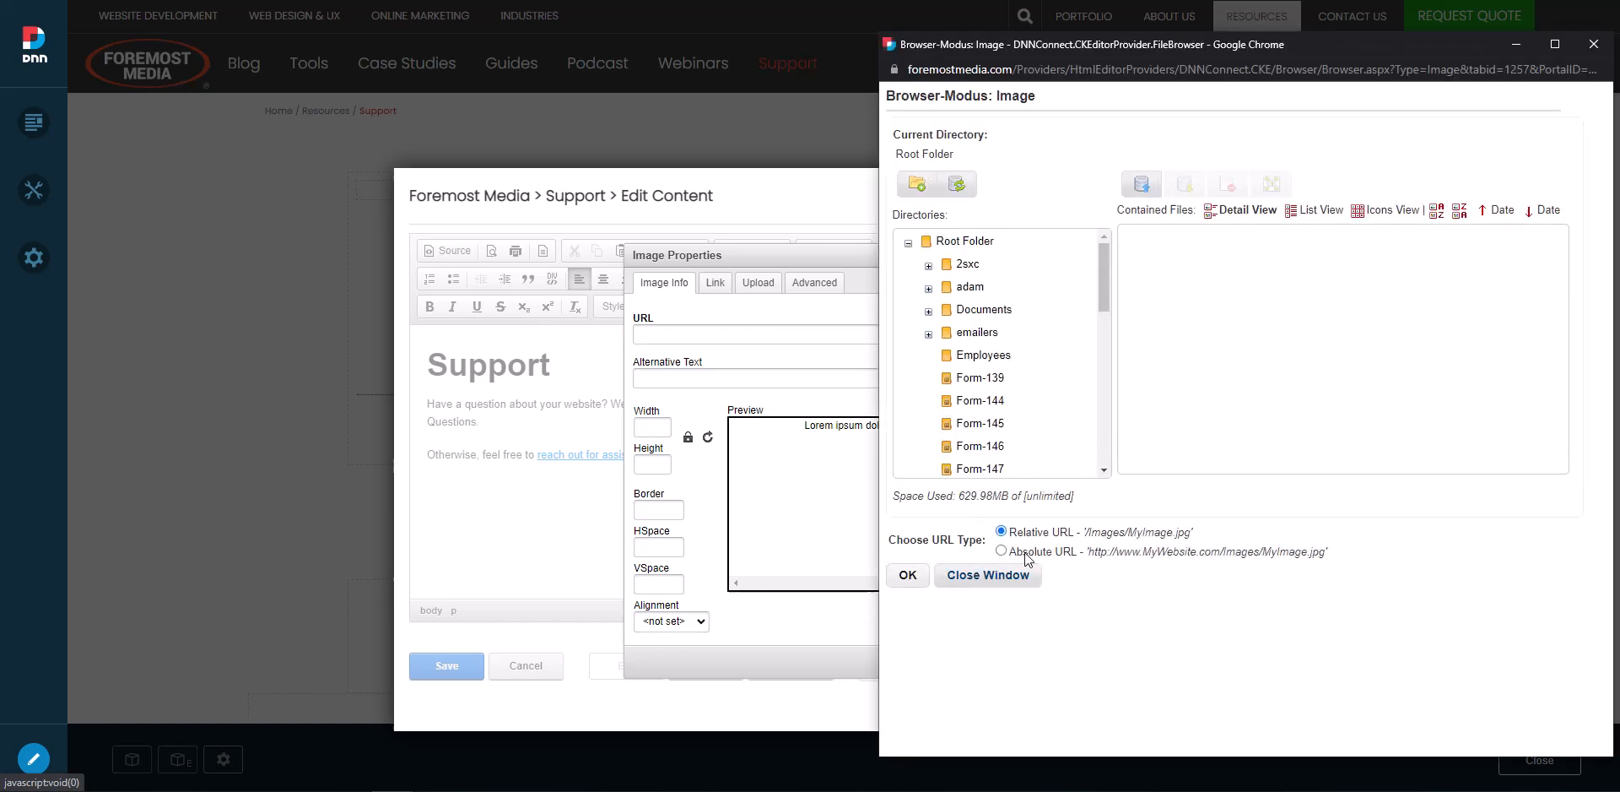
left_click(1019, 582)
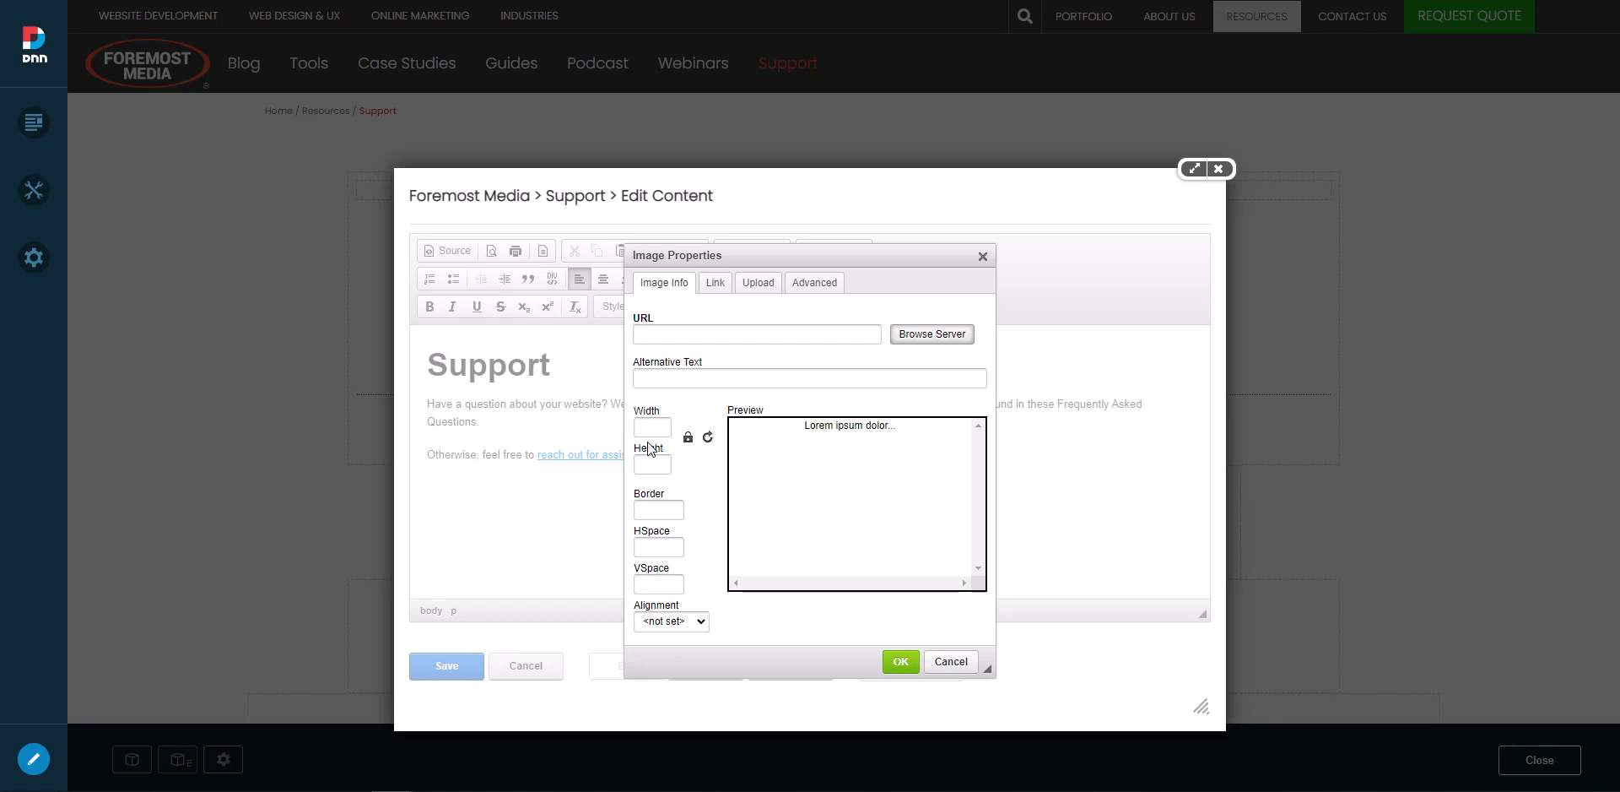
left_click(675, 376)
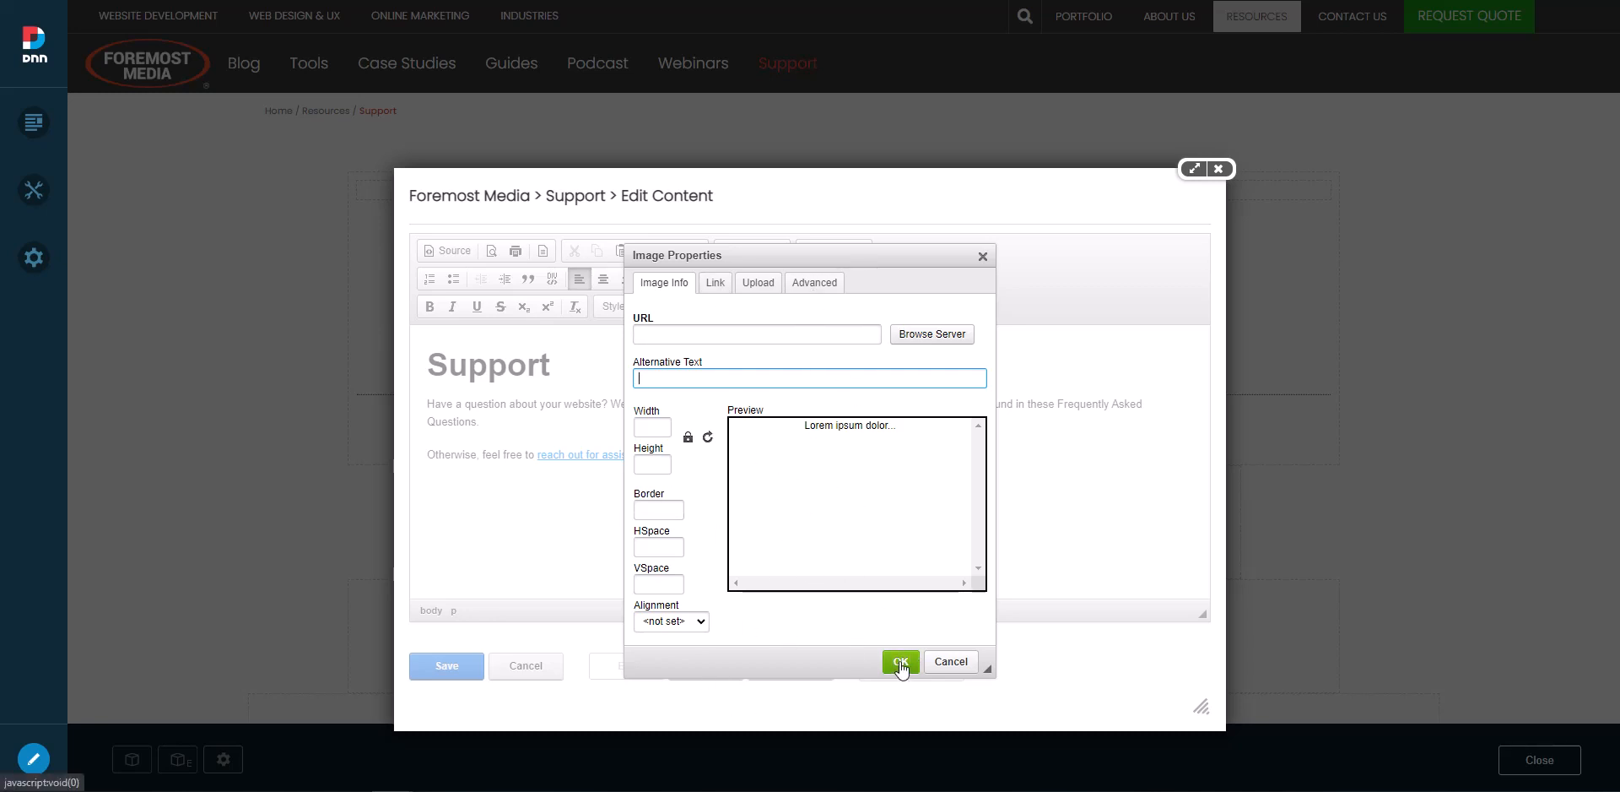
left_click(982, 256)
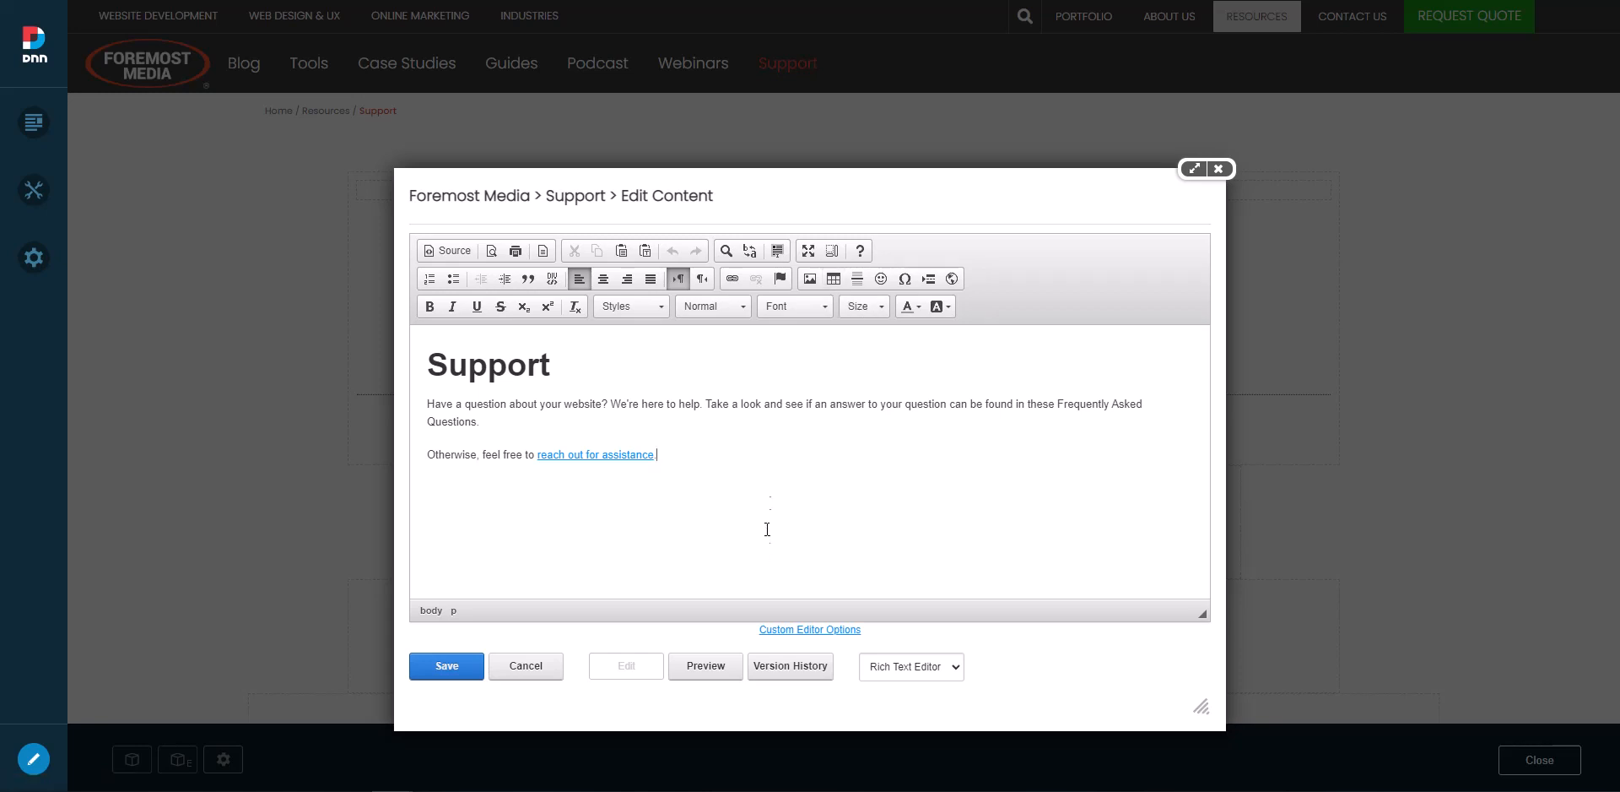
- Review the table properties with their header options and the special character set, closing both without inserting anything
left_click(834, 280)
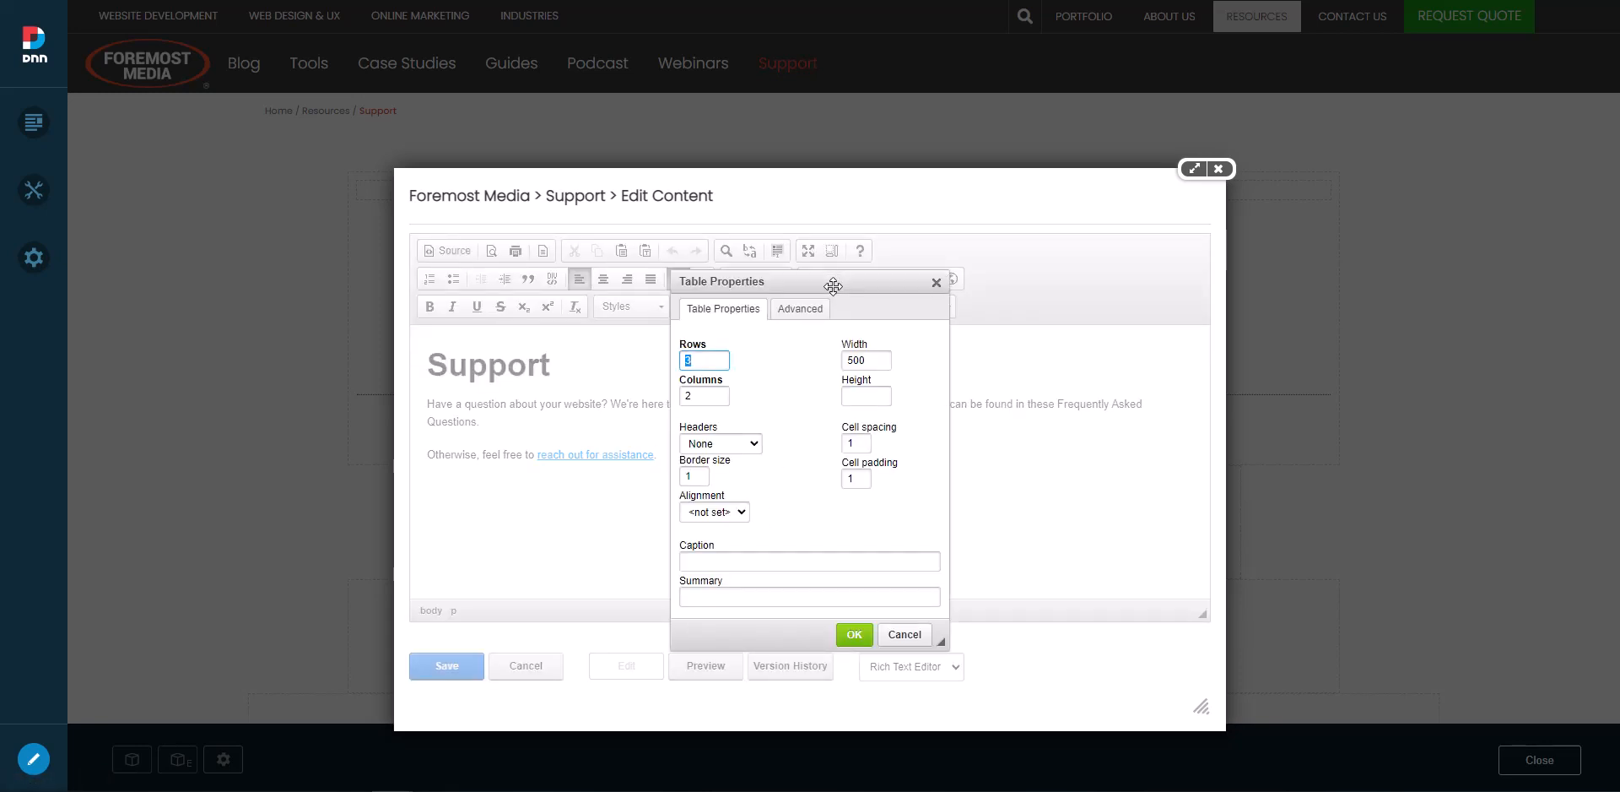
left_click_drag(886, 369, 838, 362)
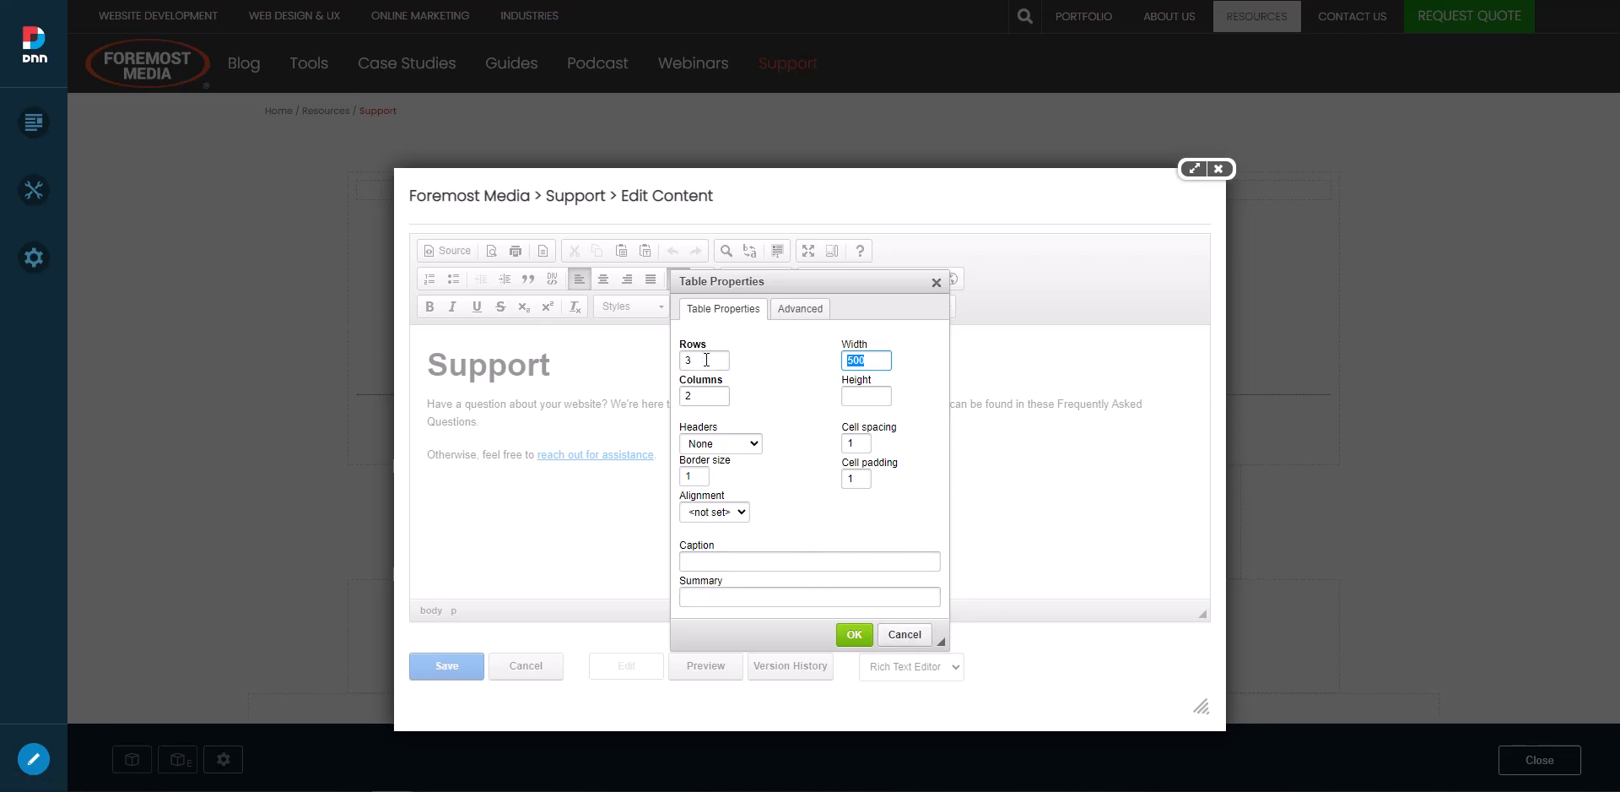
left_click(752, 448)
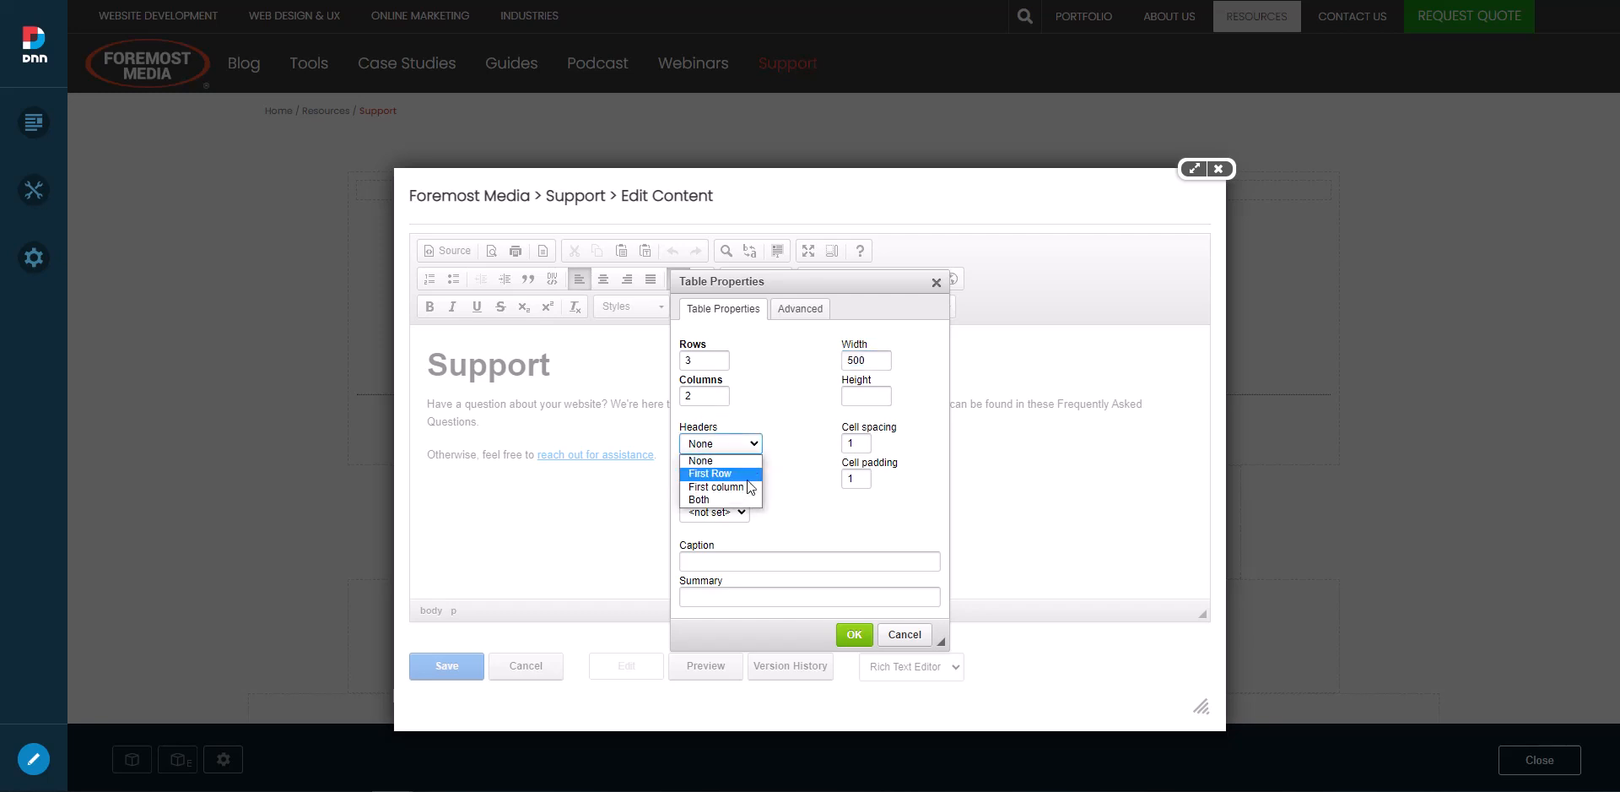
left_click(793, 479)
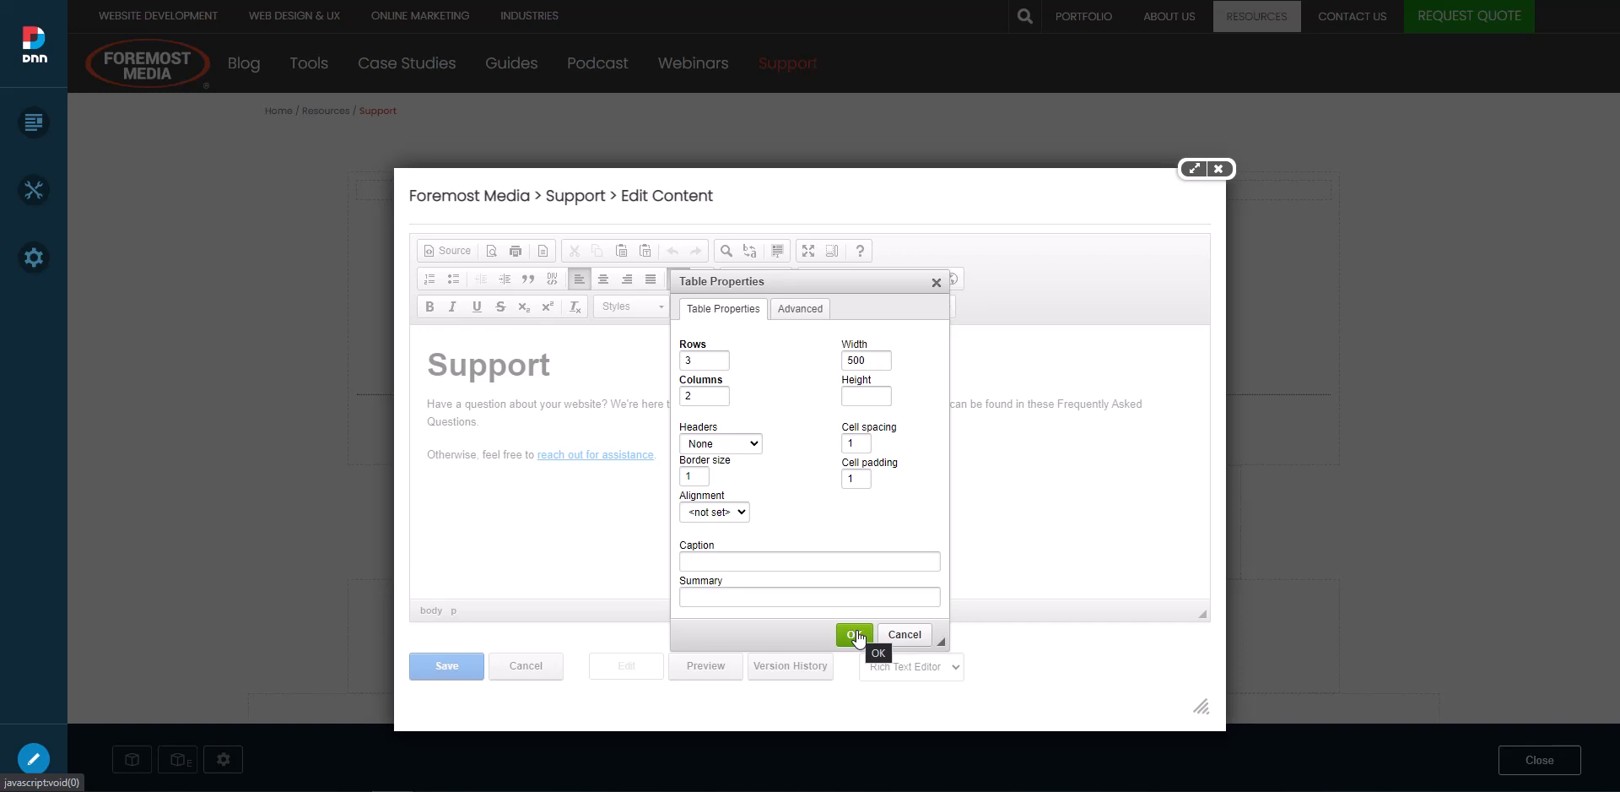
left_click(936, 282)
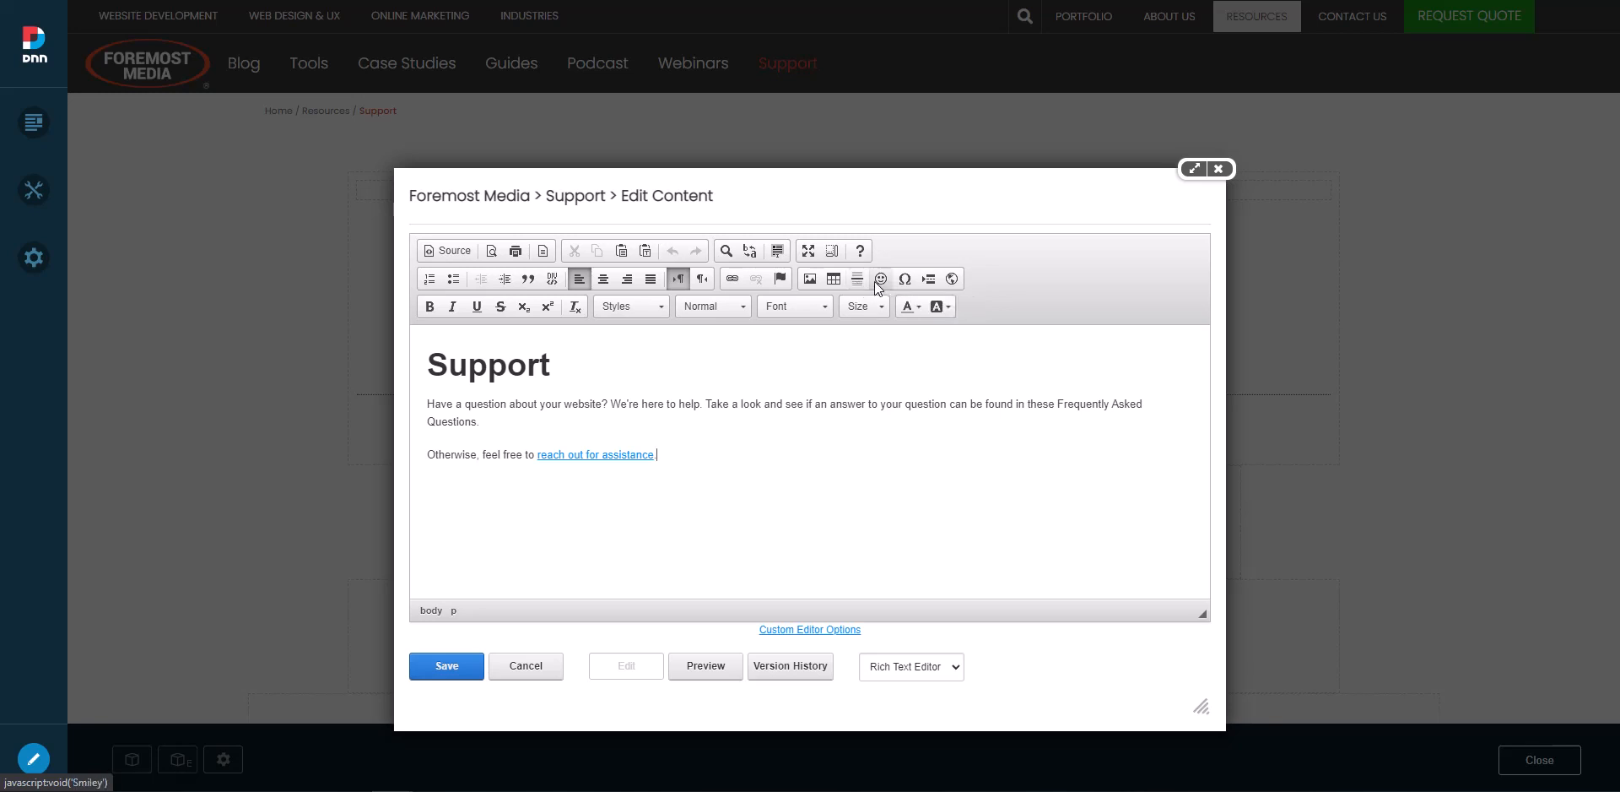
left_click(906, 283)
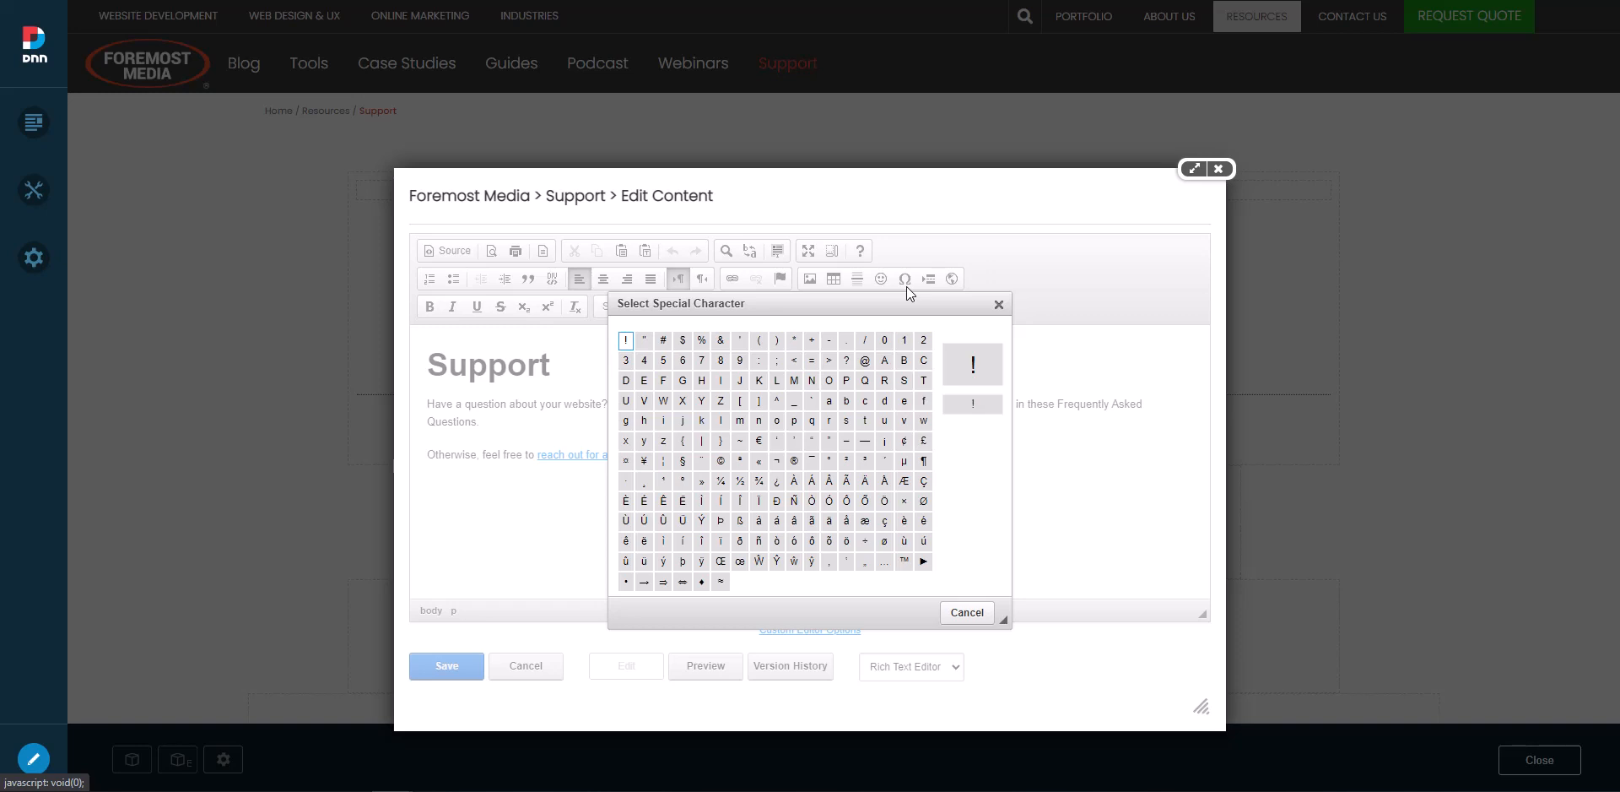
left_click(998, 305)
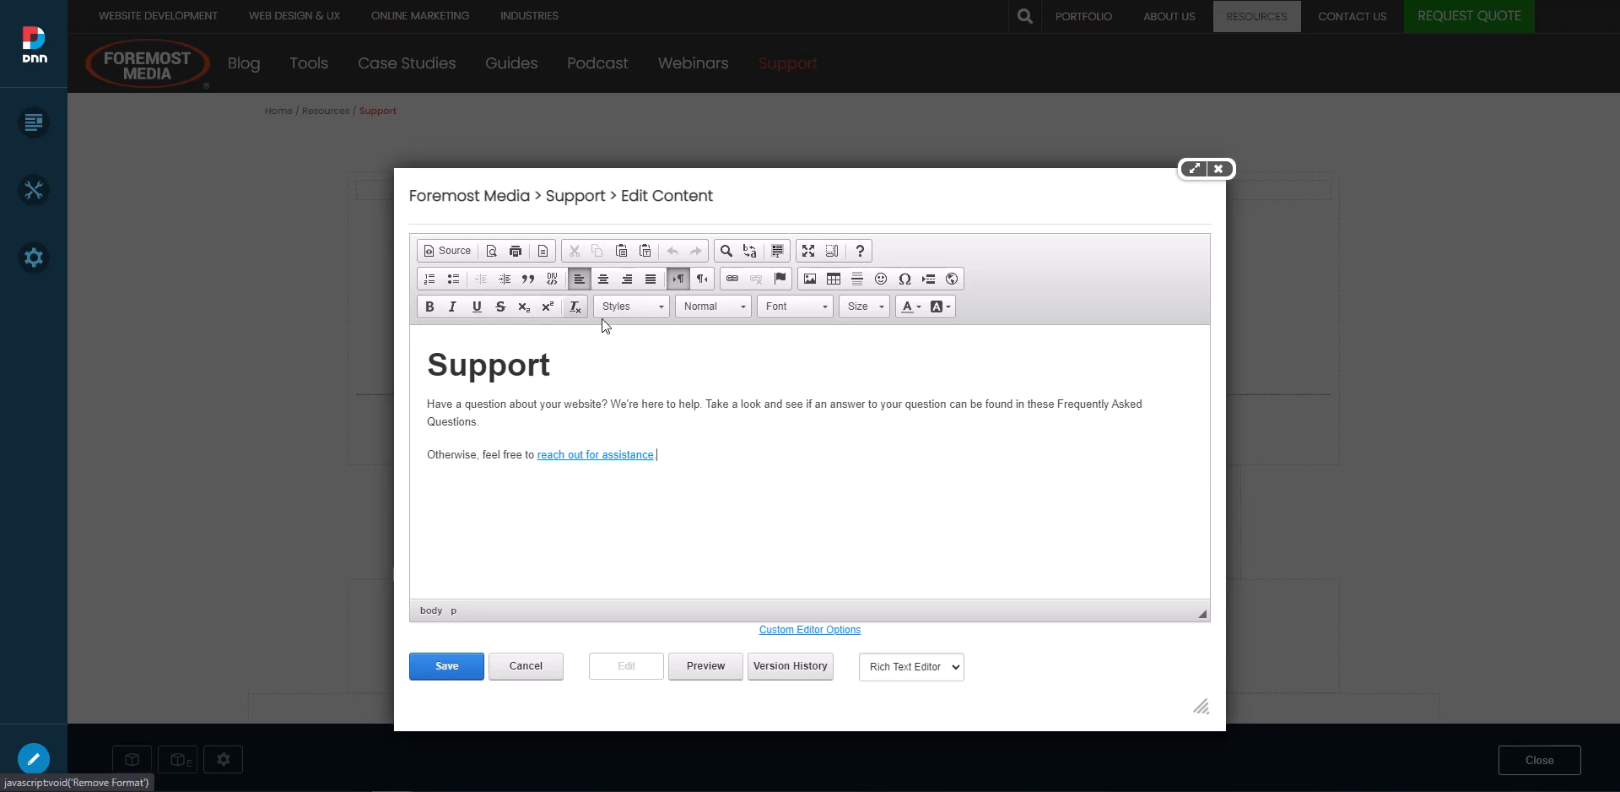
- Browse the editor's block styles and paragraph formats without applying any to the Support text
left_click(648, 313)
mouse_move(712, 333)
left_mouse_down()
mouse_move(723, 438)
mouse_move(721, 336)
left_mouse_up()
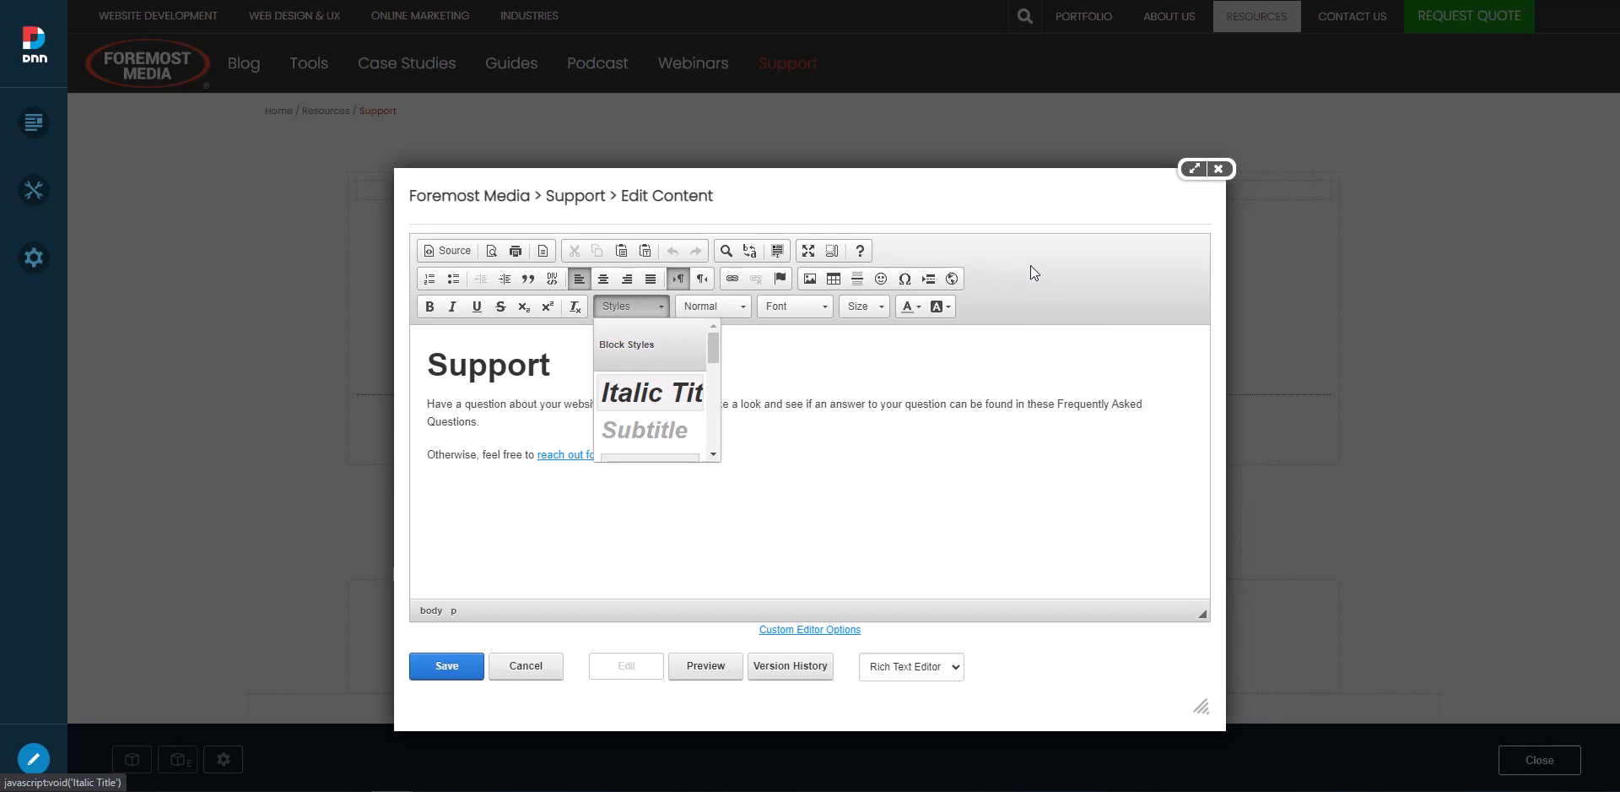
left_click(959, 346)
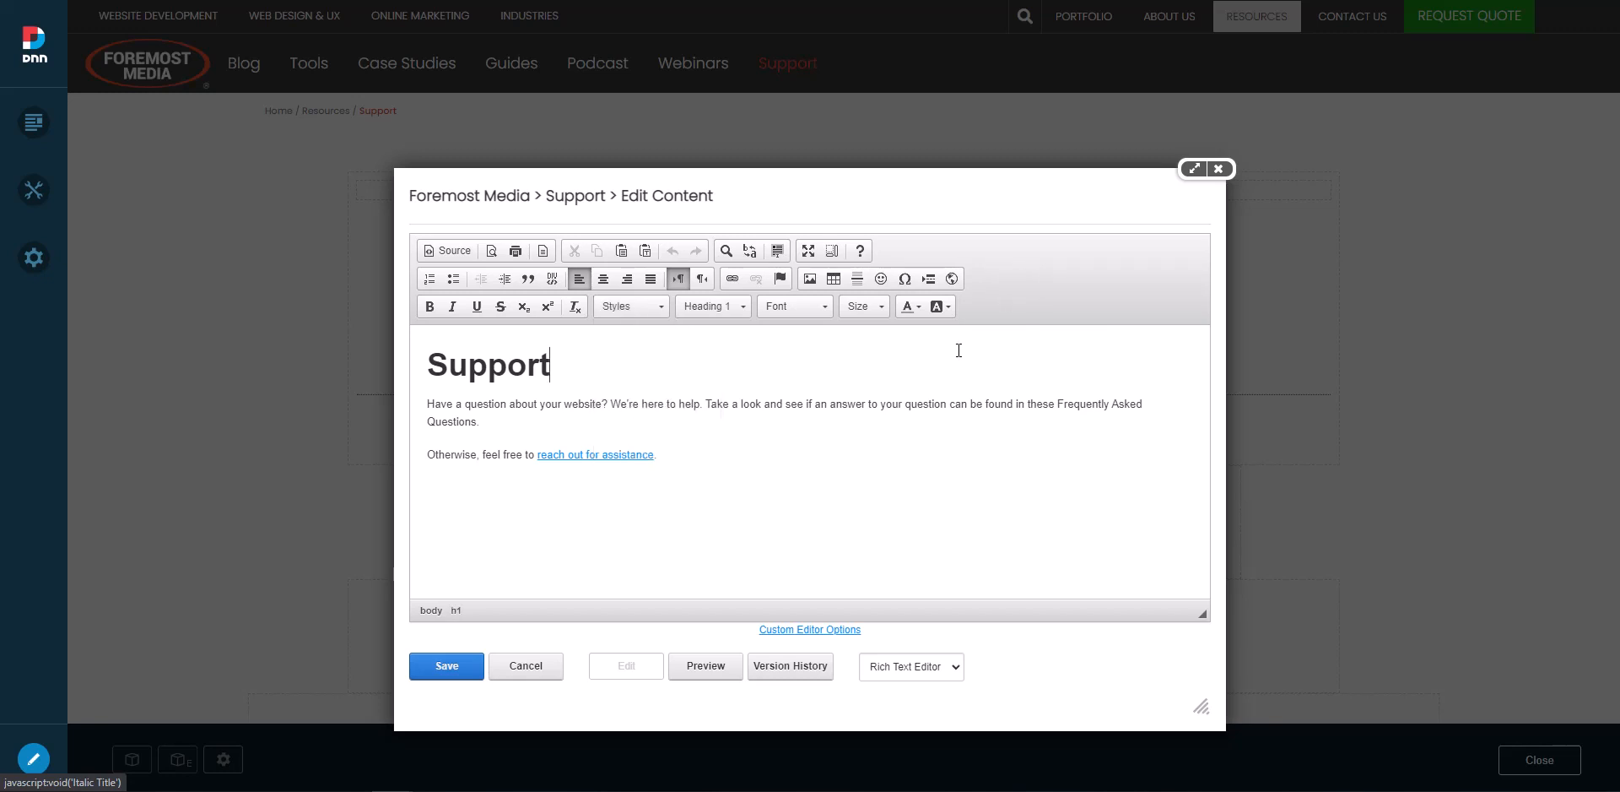
left_click(740, 308)
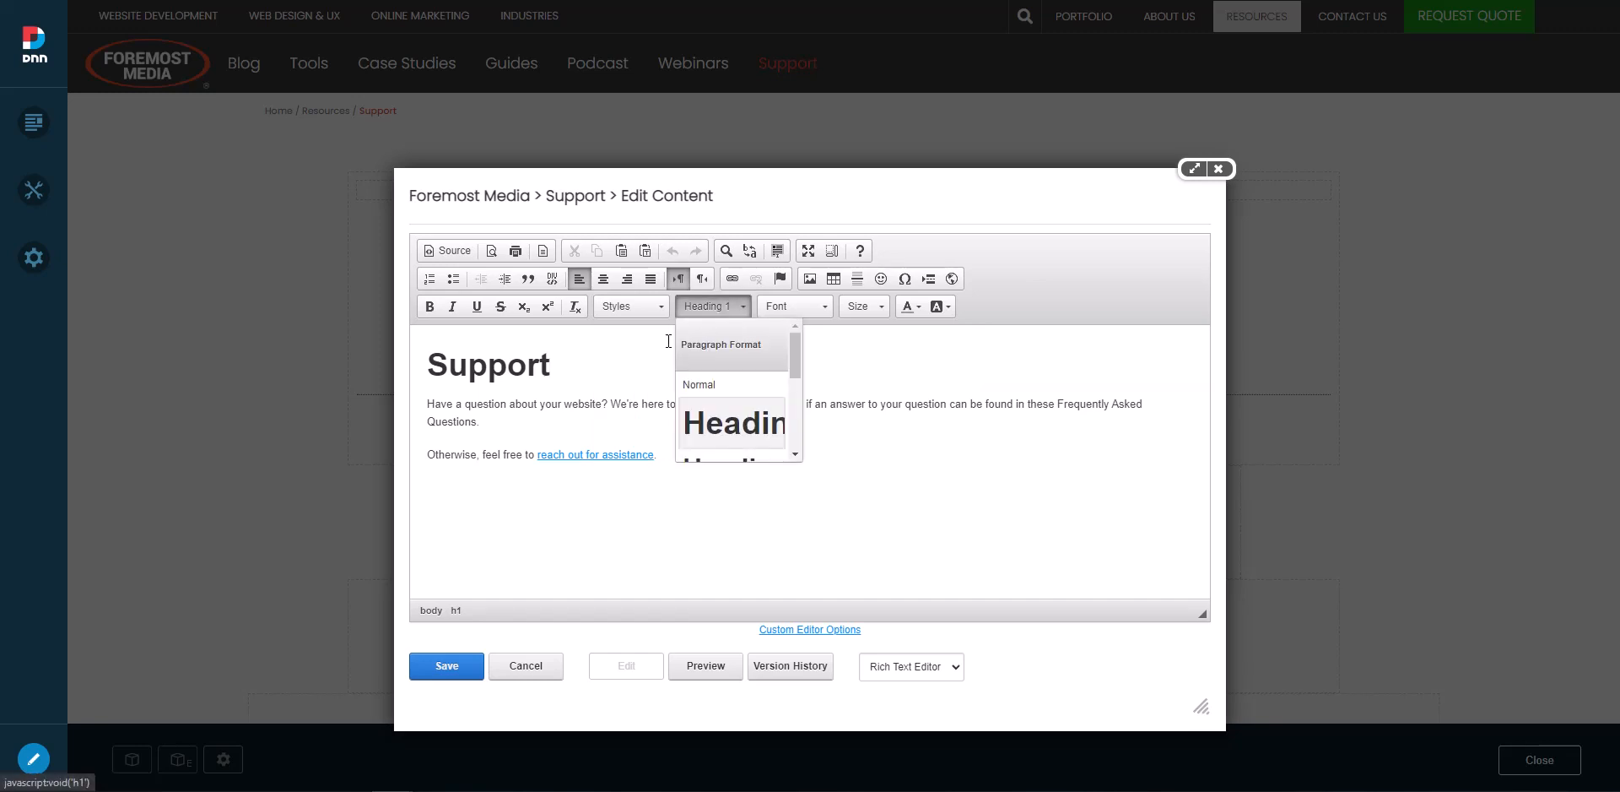
mouse_move(795, 352)
left_mouse_down()
mouse_move(798, 419)
mouse_move(797, 359)
left_mouse_up()
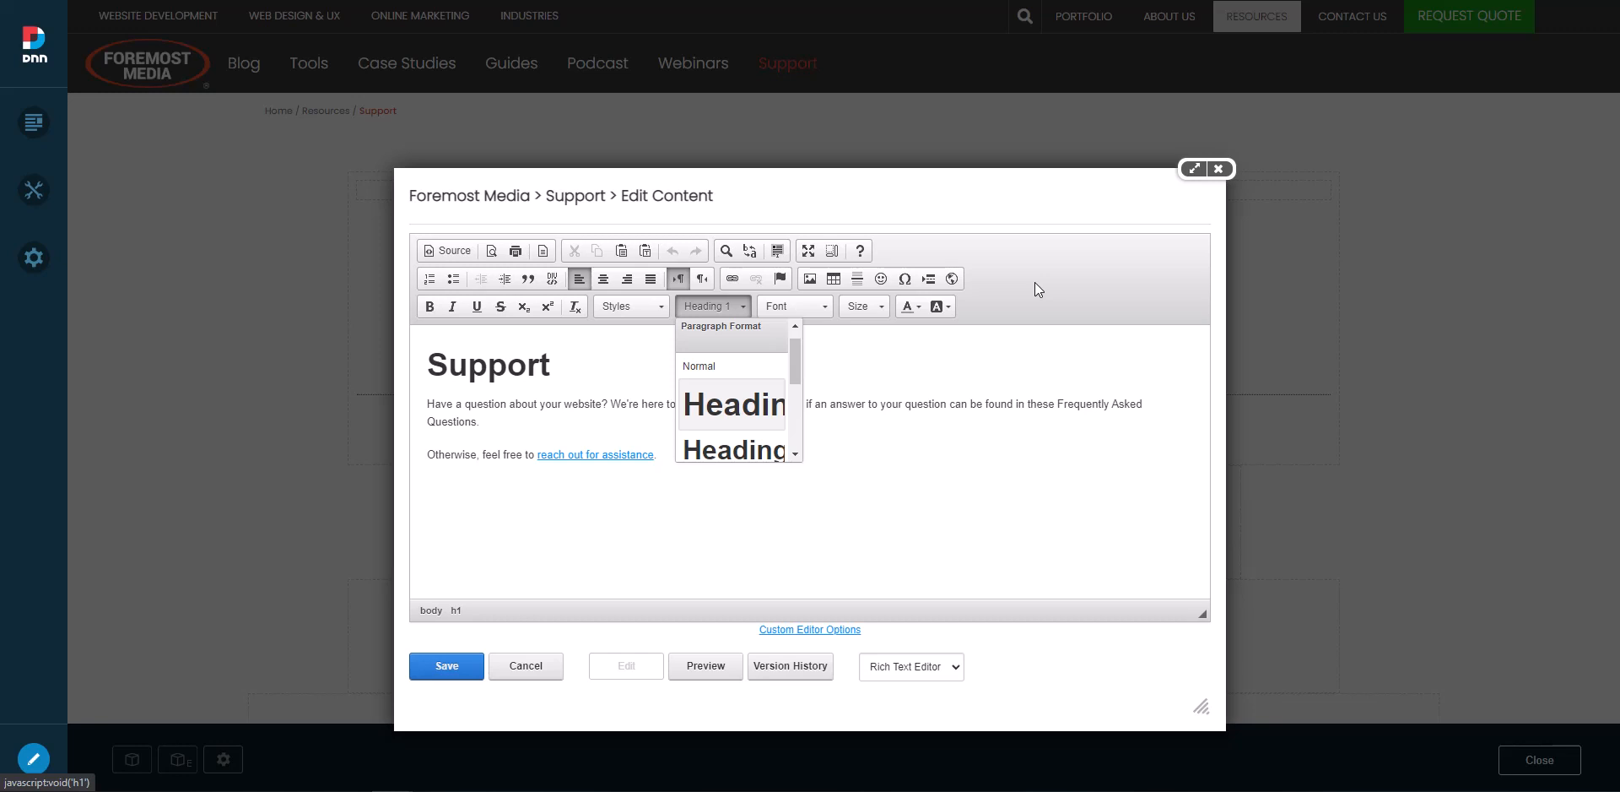
left_click(1168, 407)
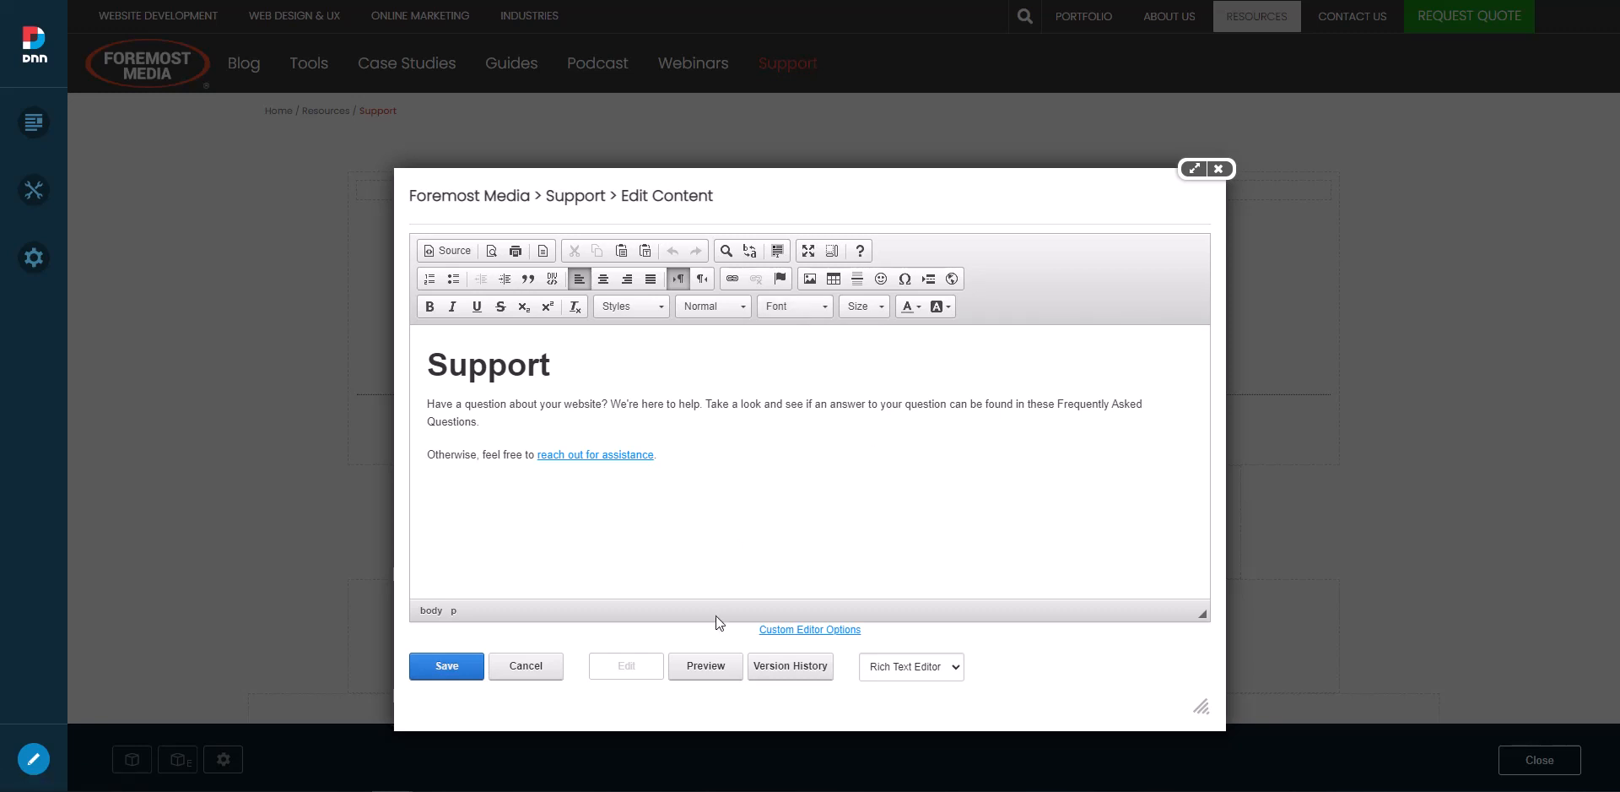
- Review the version history and rollback options of the Support content, and close the editor without saving
left_click(797, 667)
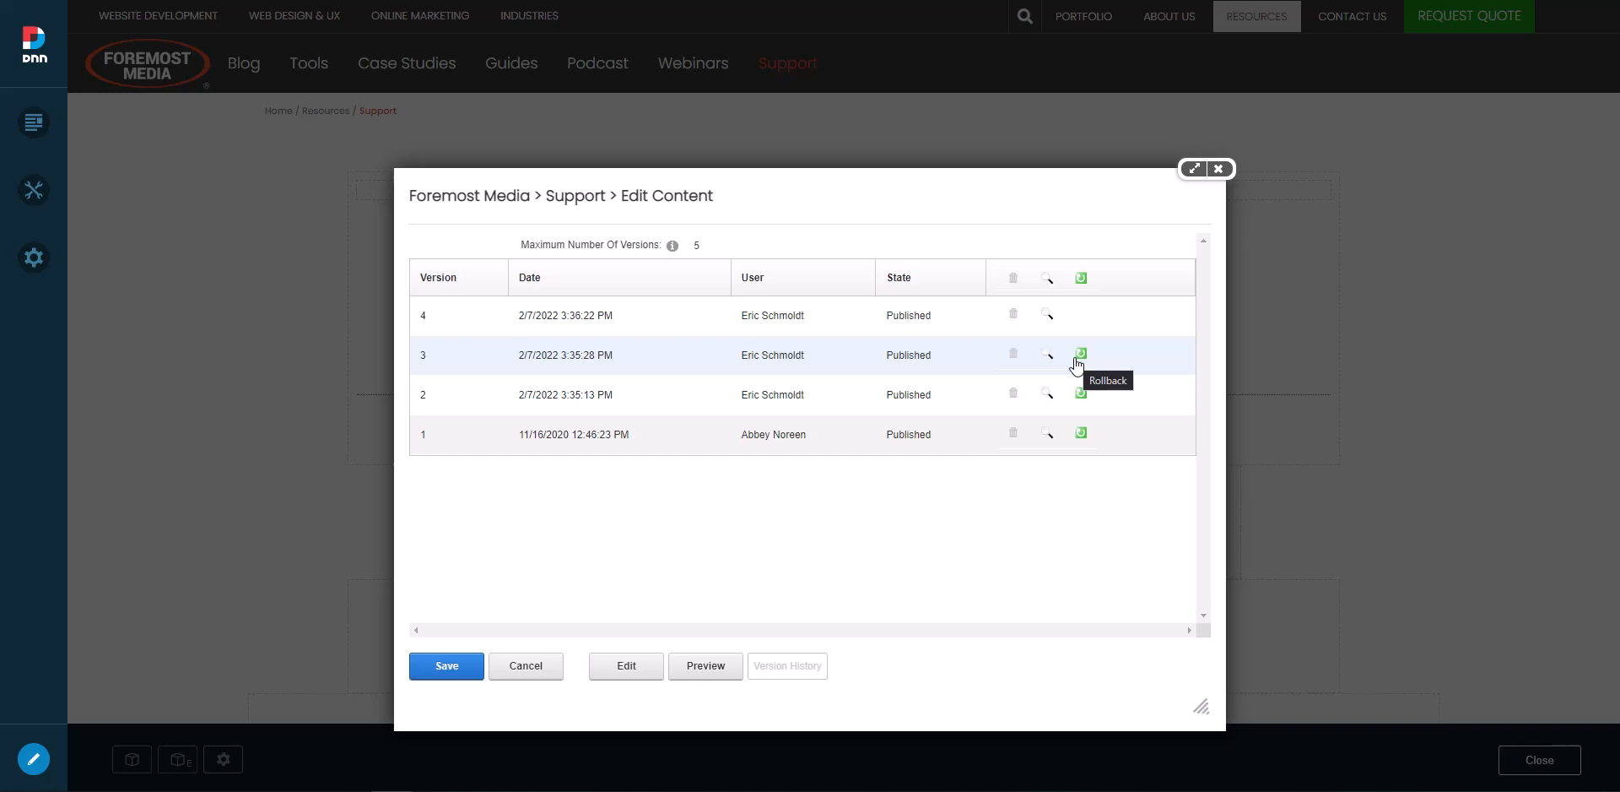
left_click(1218, 170)
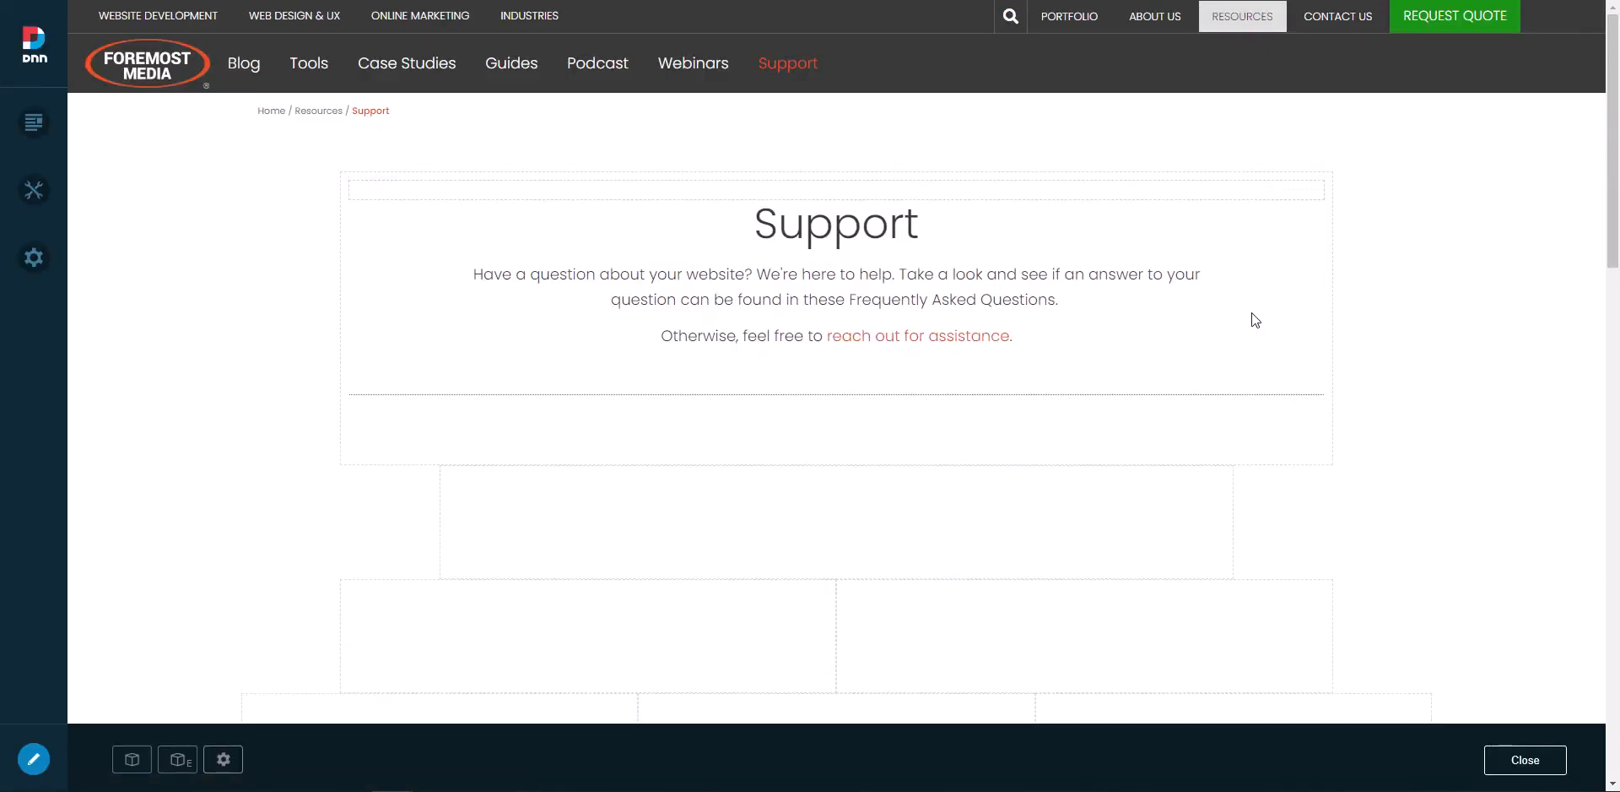
mouse_move(1186, 194)
left_click_drag(1614, 251, 1616, 328)
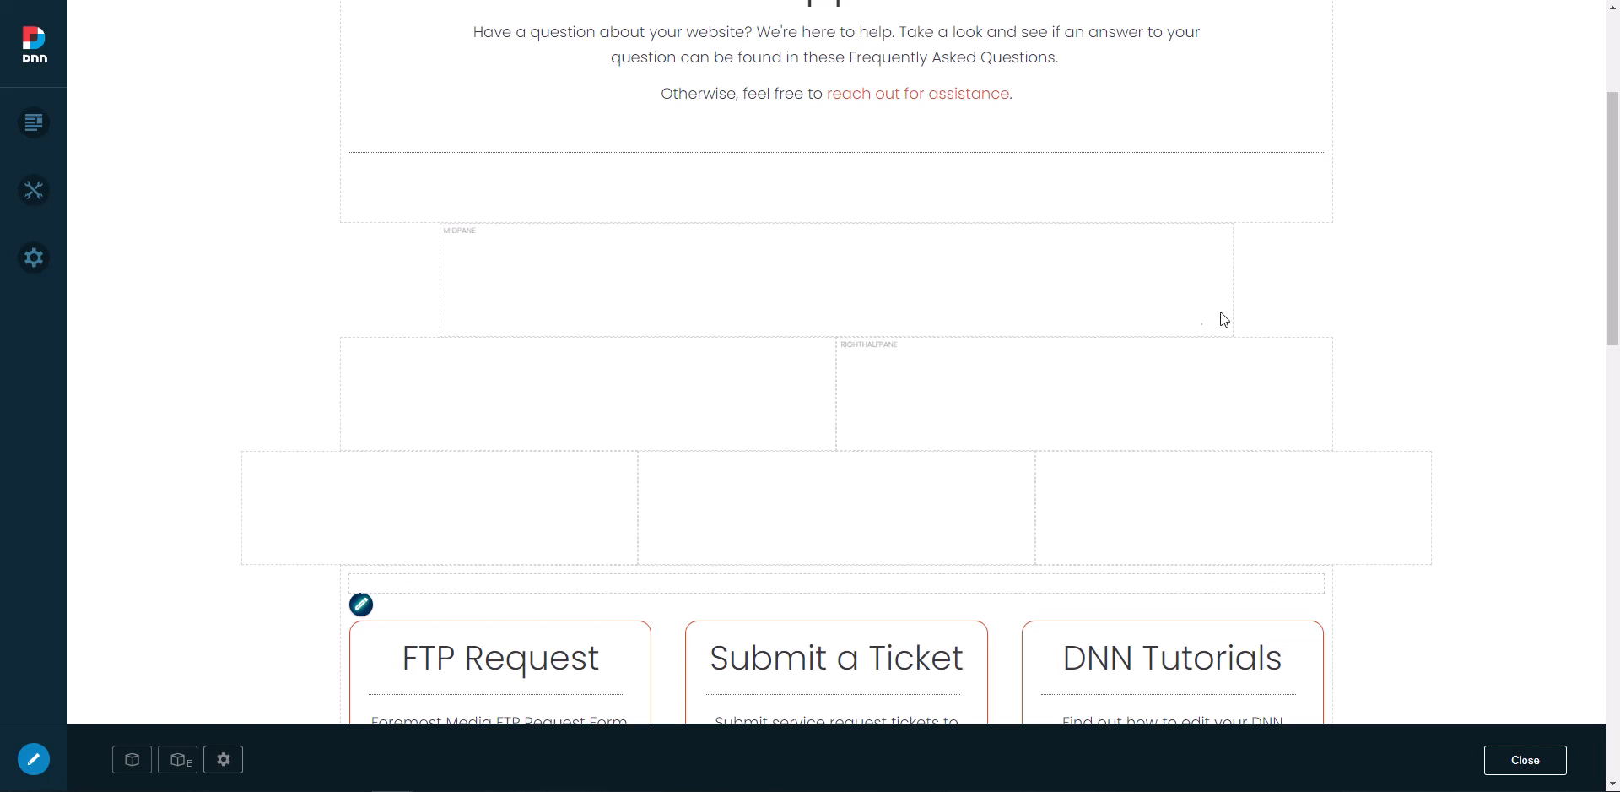
left_click_drag(1614, 253, 1616, 172)
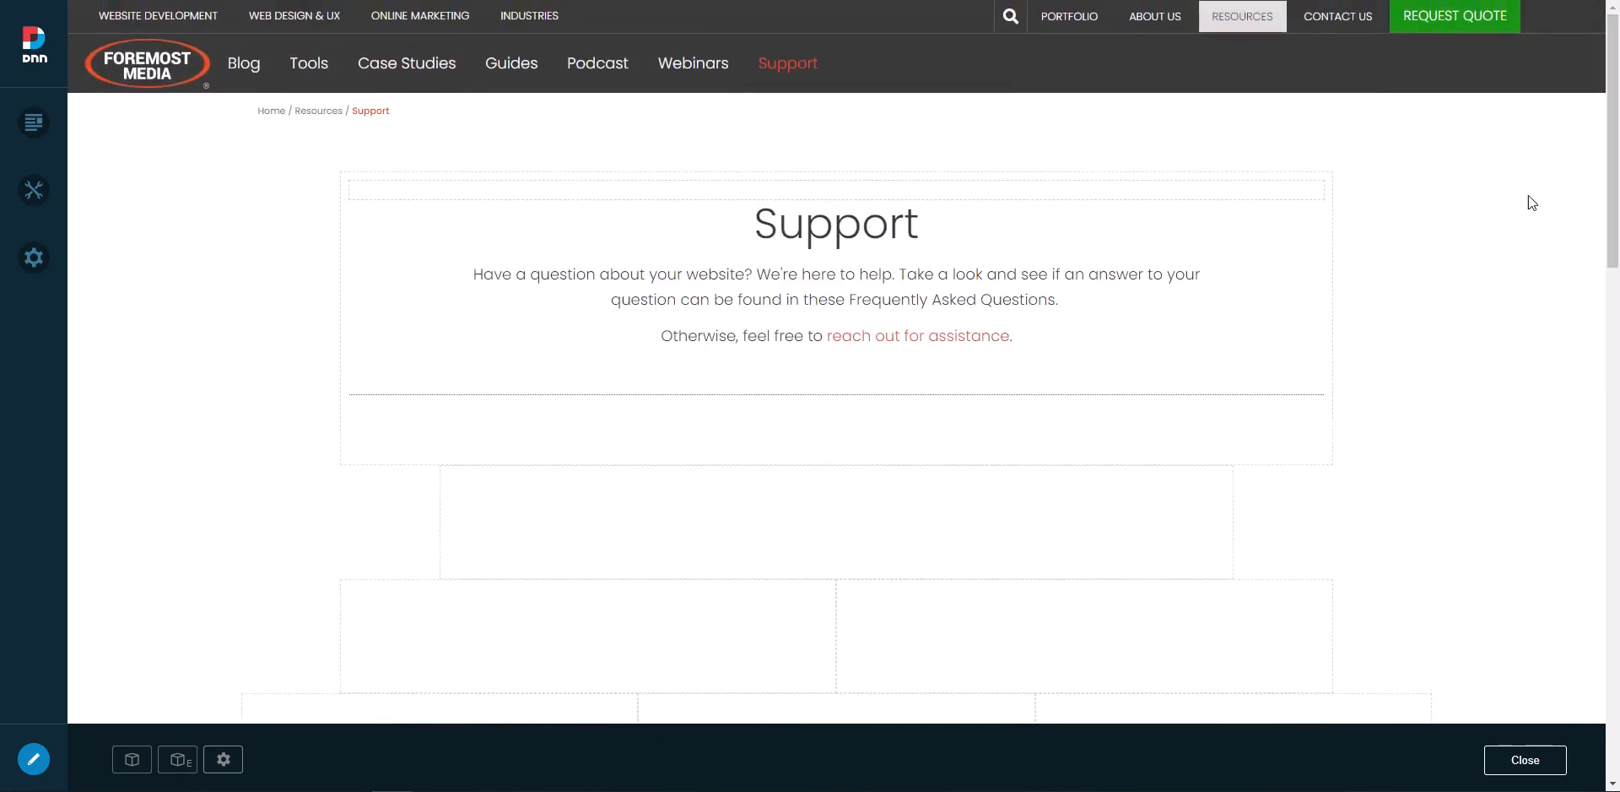
- Open the settings of the Support Title module and review its permissions, including the inheritance of view permissions from the page
mouse_move(1309, 201)
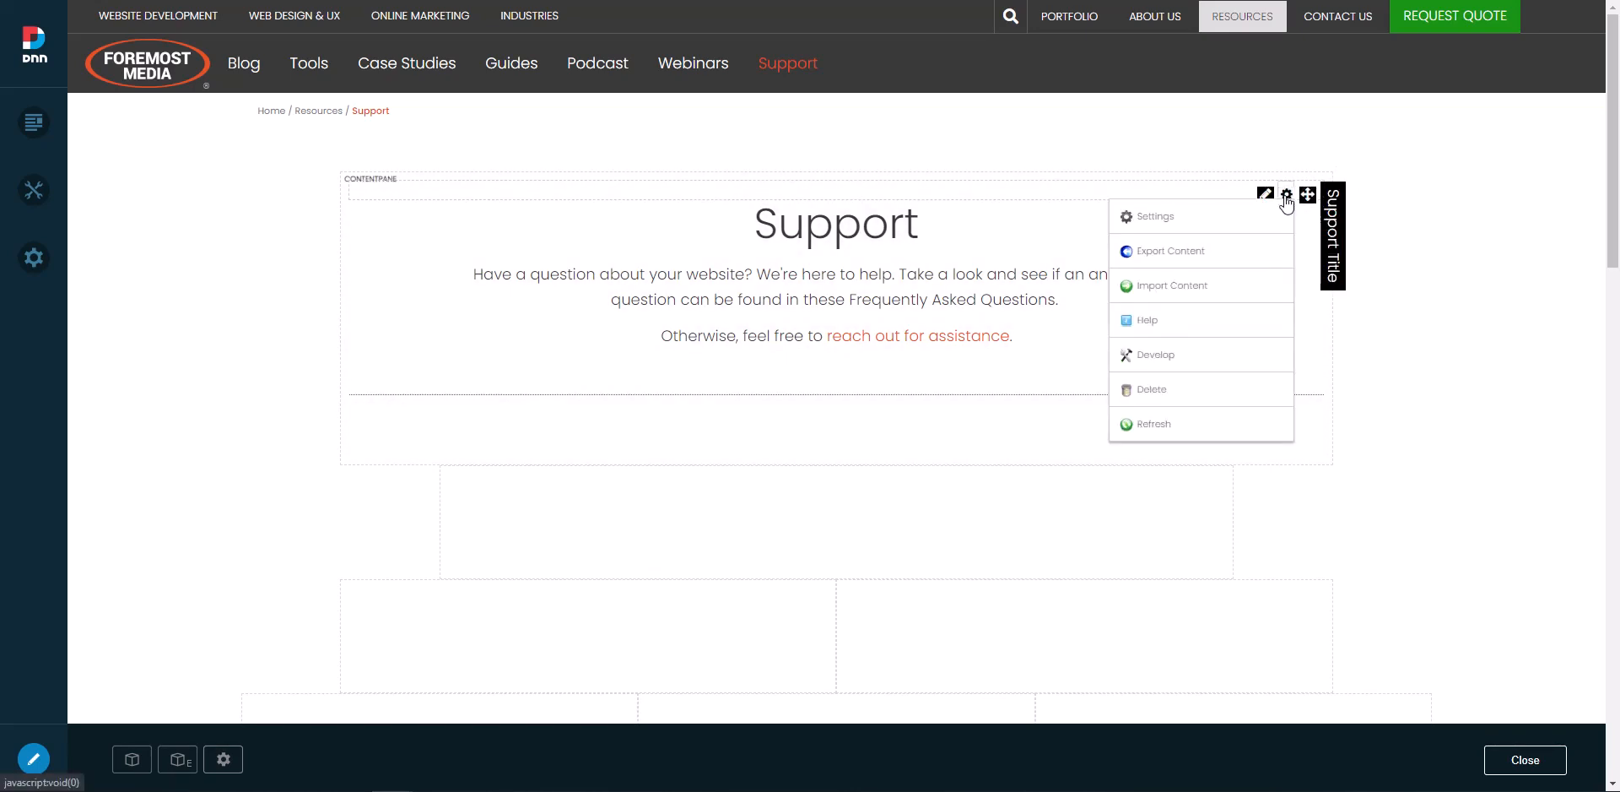
left_click(1245, 221)
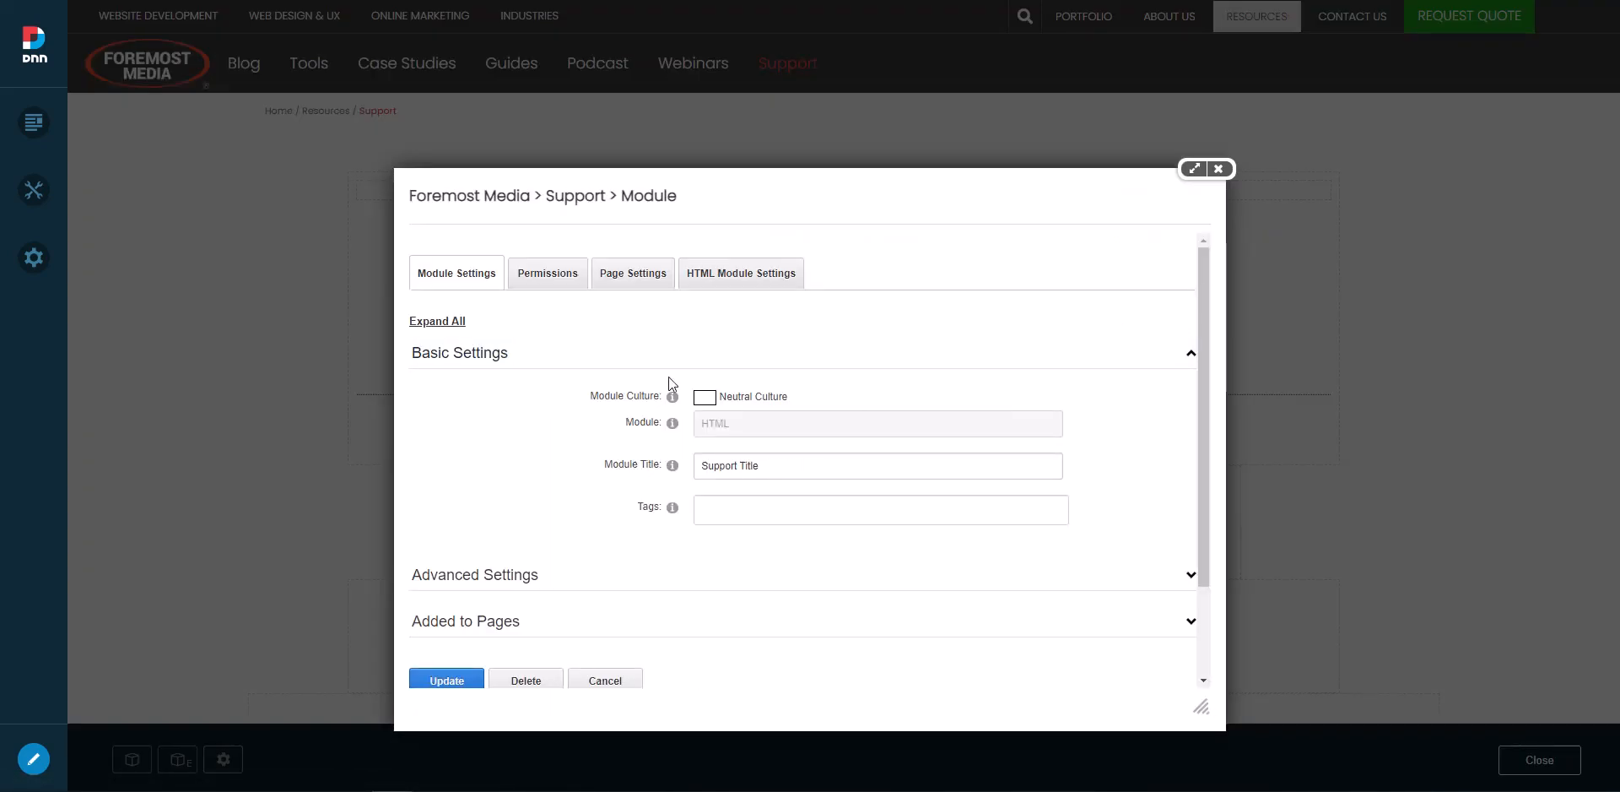
left_click(551, 279)
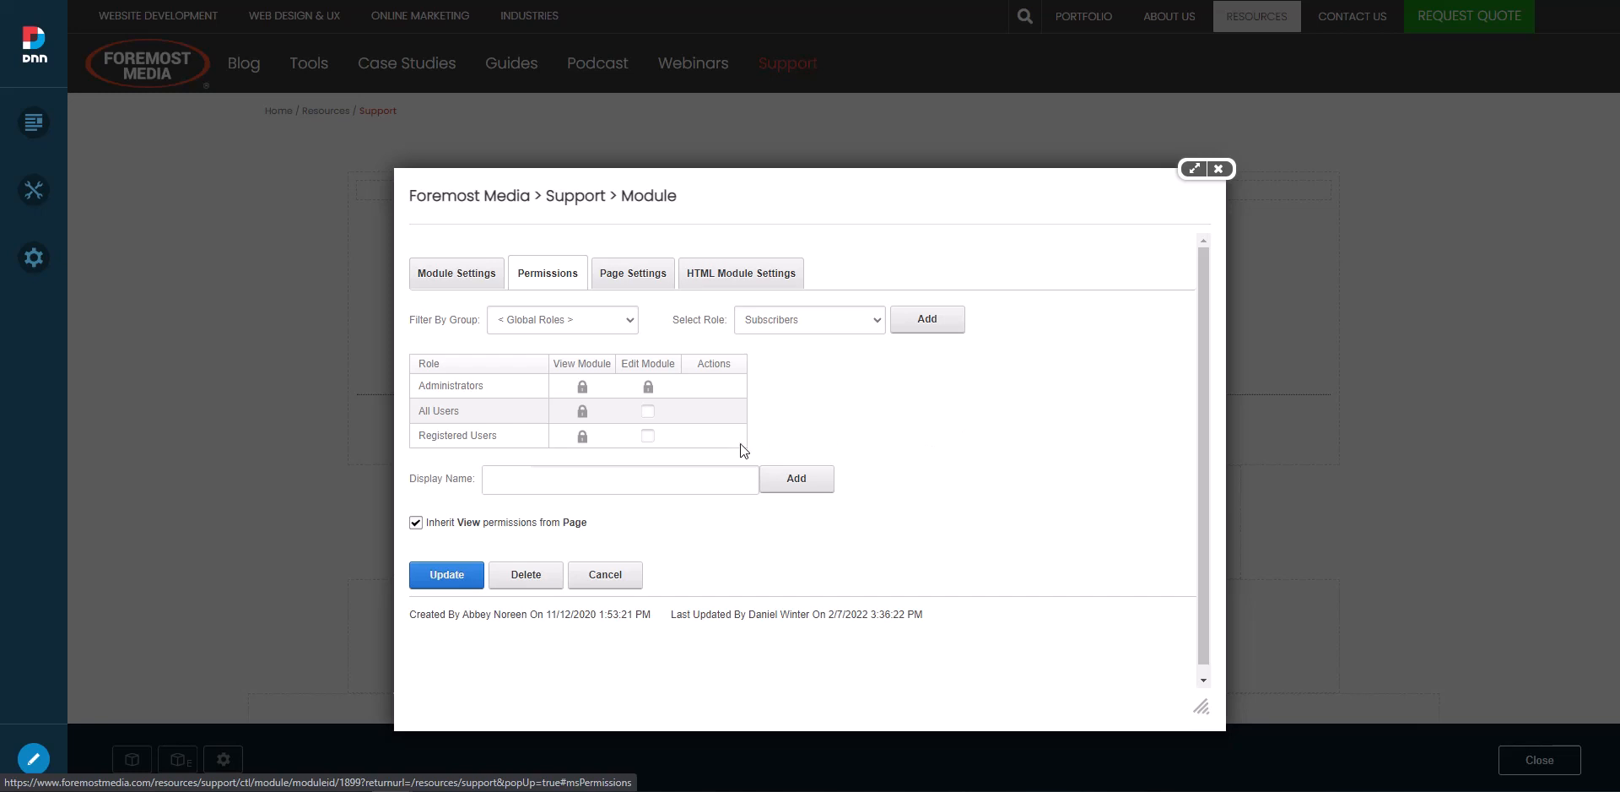
left_click(414, 523)
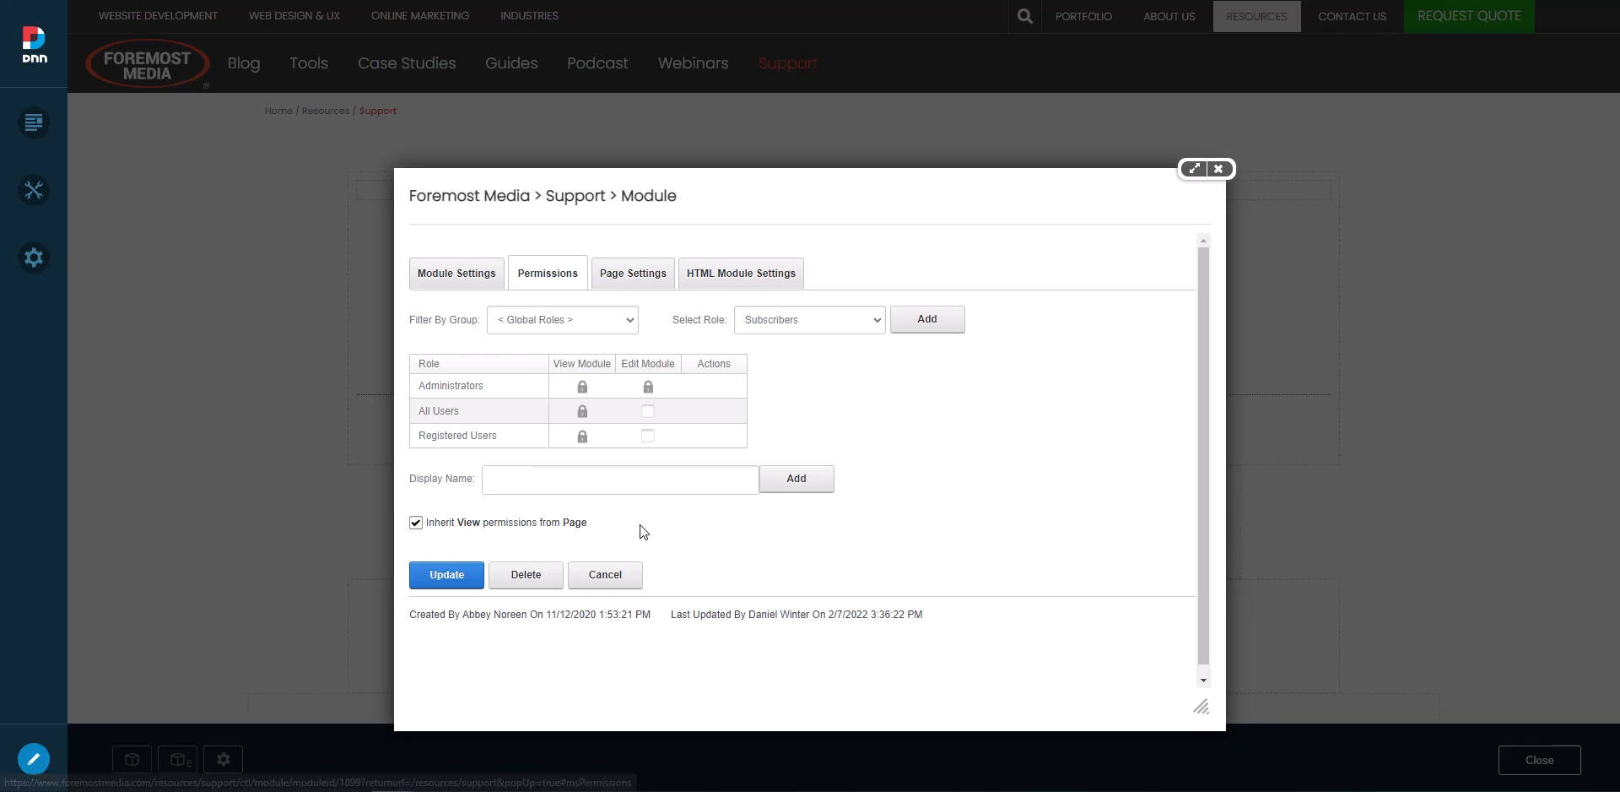
- Review the module's page settings down to the module container, and close the settings without changes
left_click(633, 285)
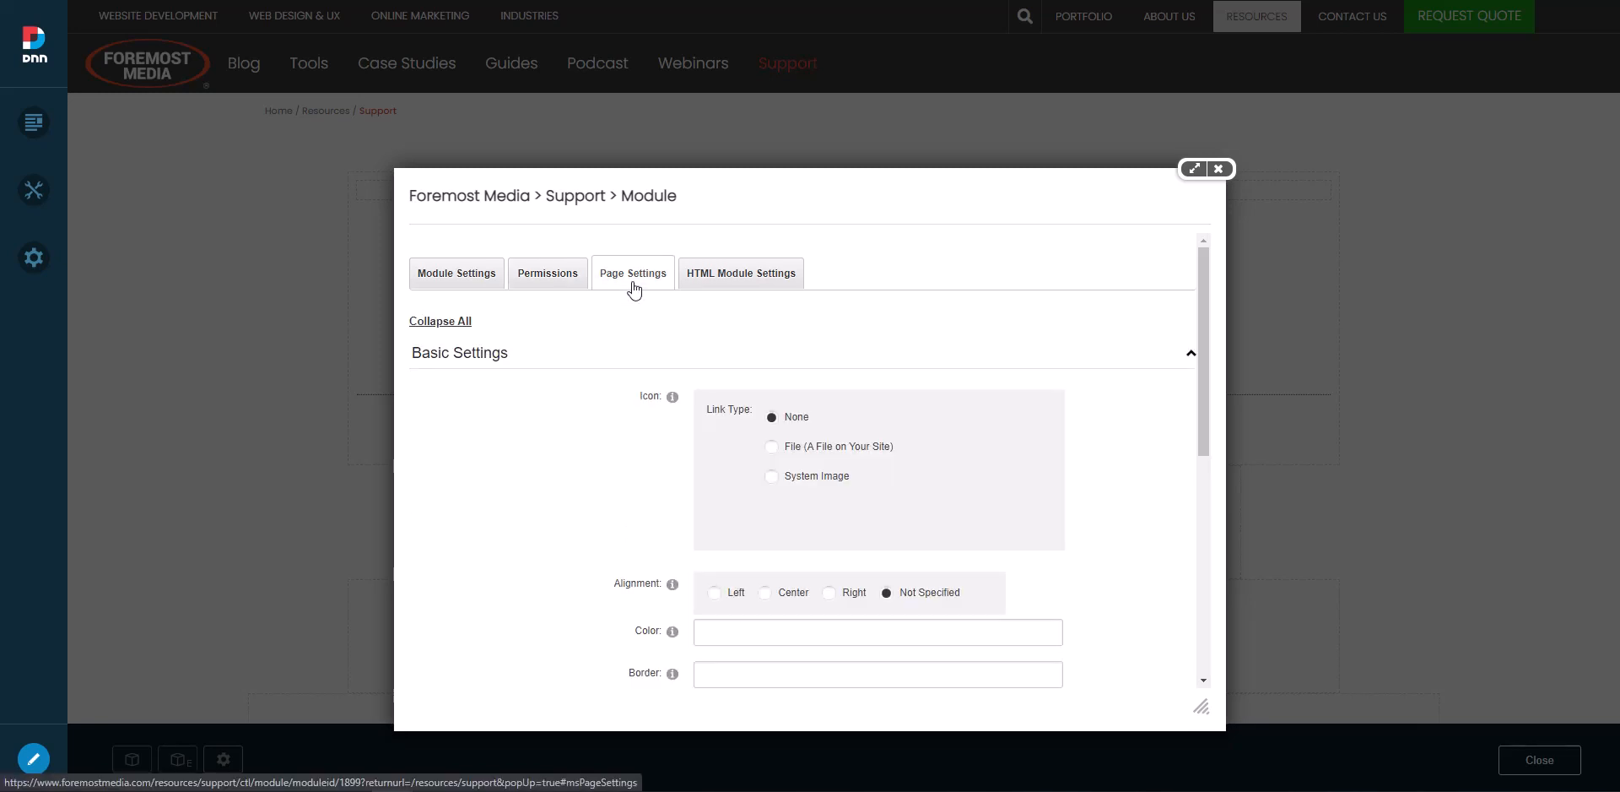
left_click_drag(1207, 325, 1207, 472)
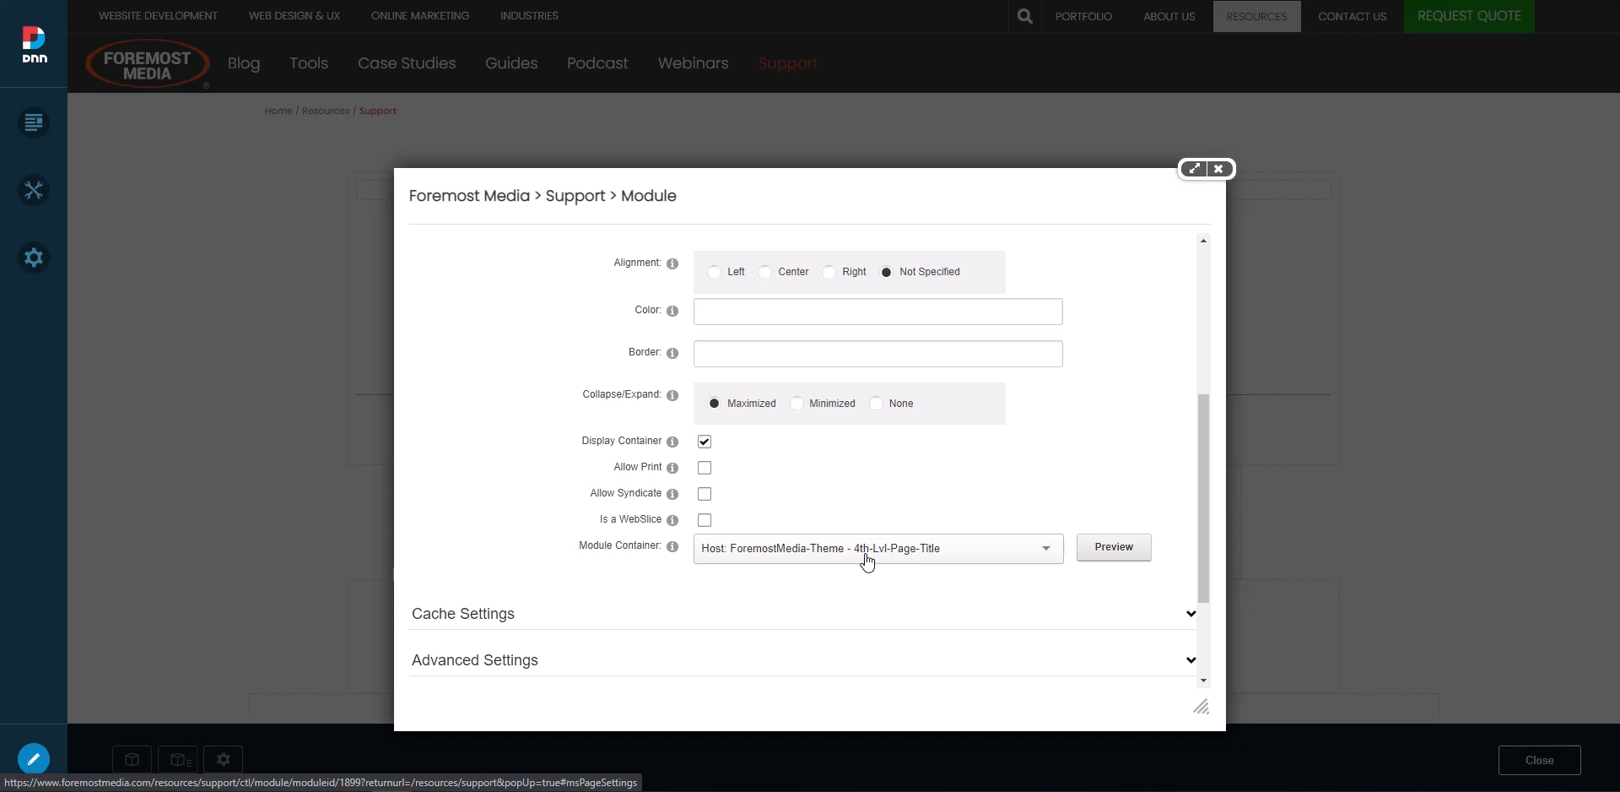
left_click_drag(1202, 459, 1209, 302)
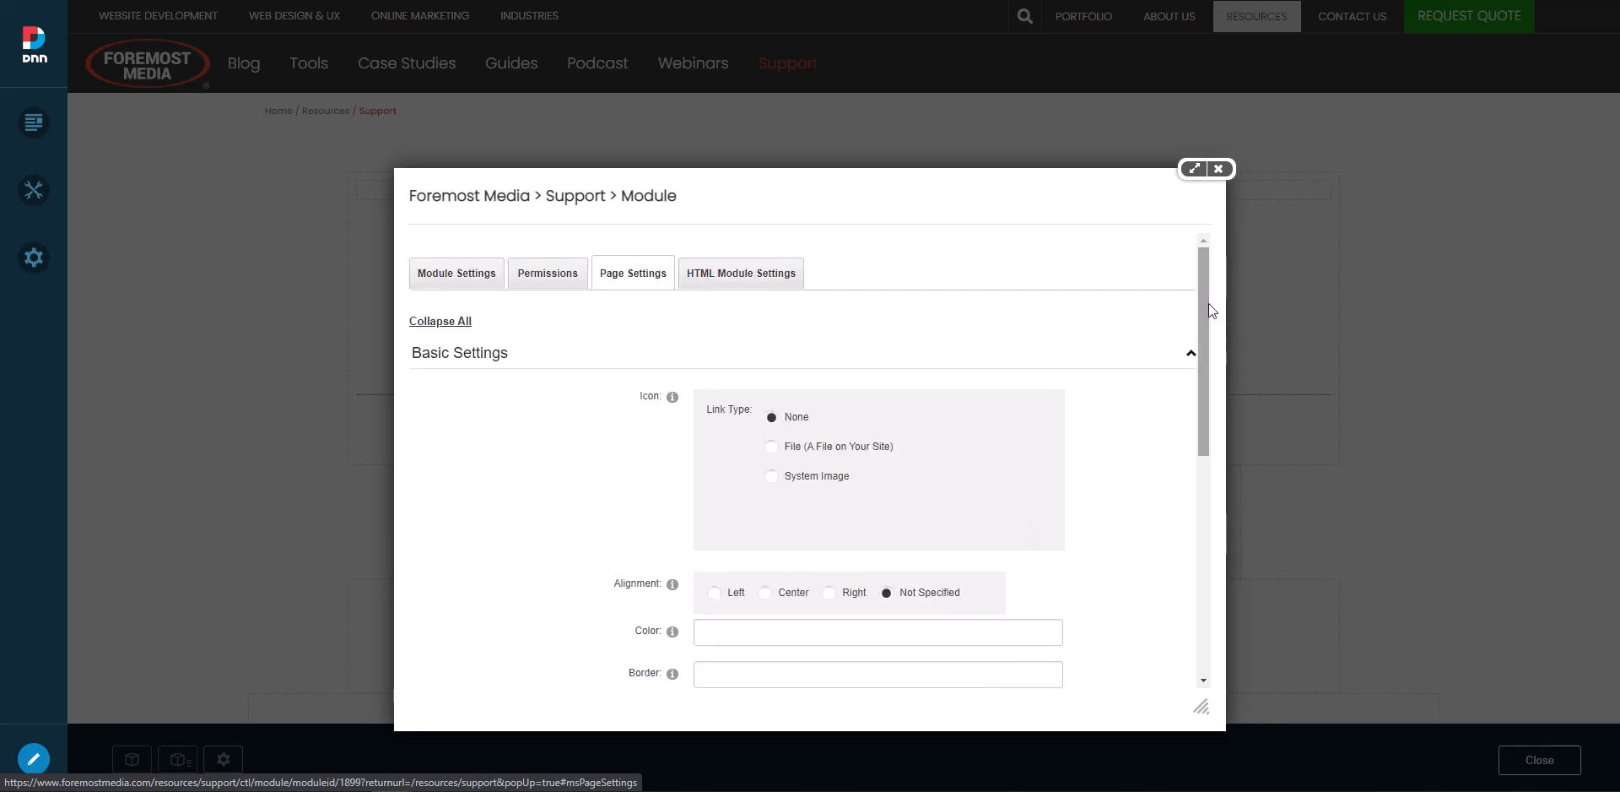
left_click(1219, 169)
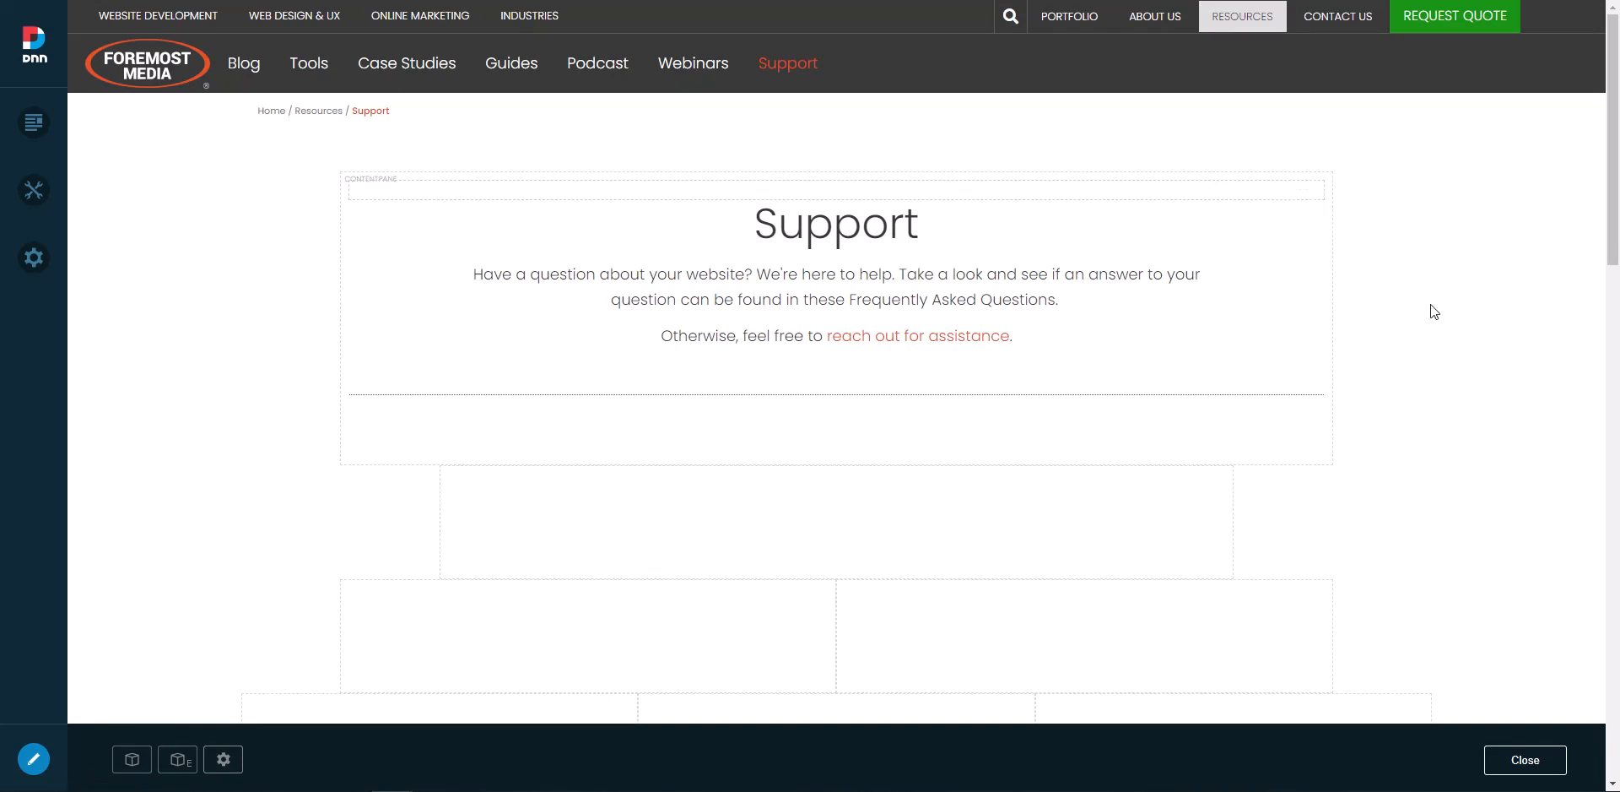
- Look over the module with the support cards further down the page, and open the Contact Us page
left_click_drag(1612, 184, 1612, 362)
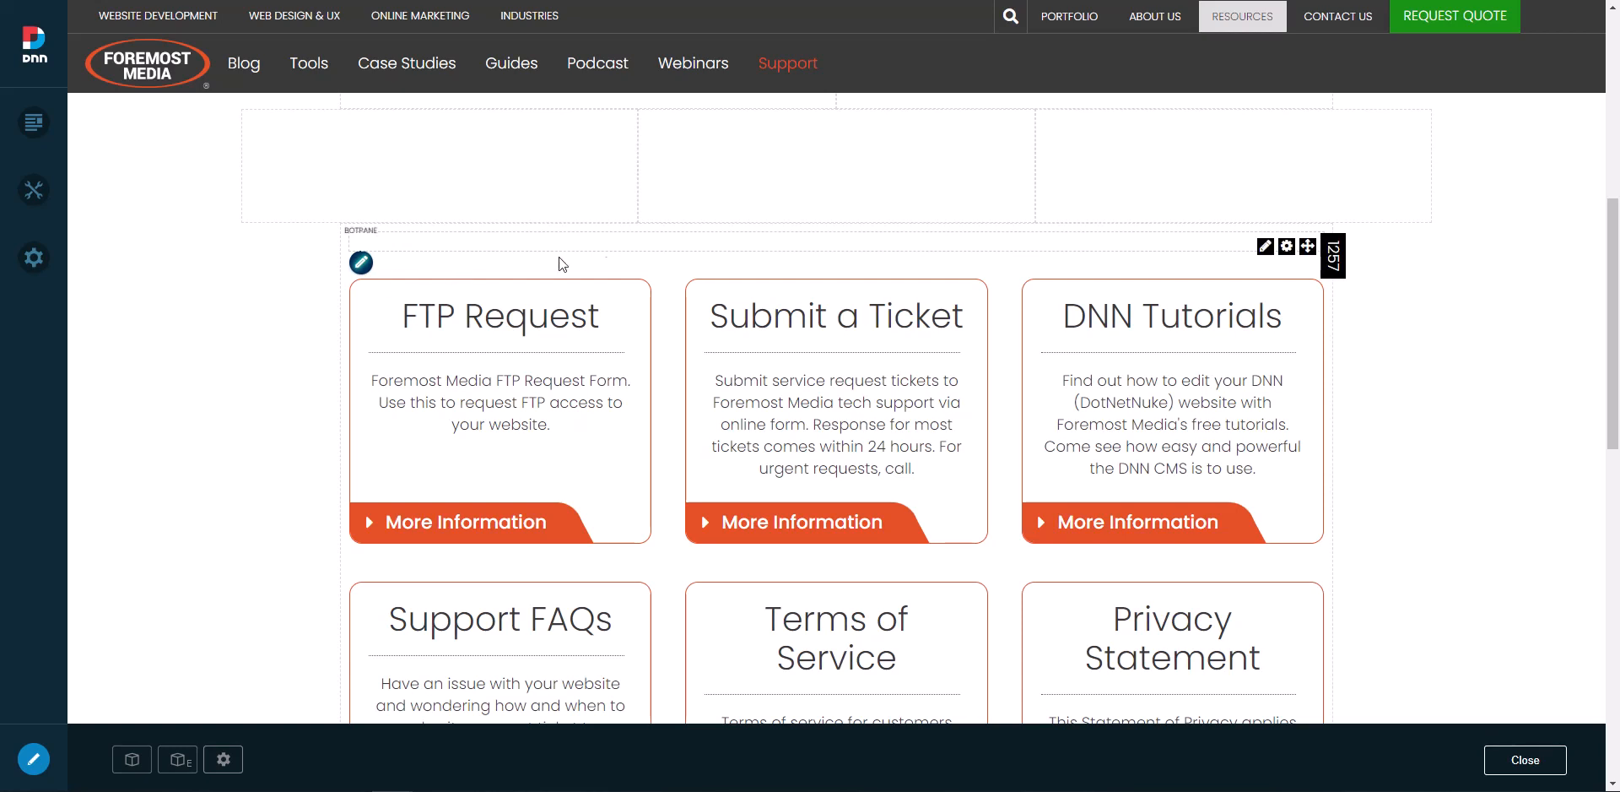
left_click_drag(1612, 297, 1616, 110)
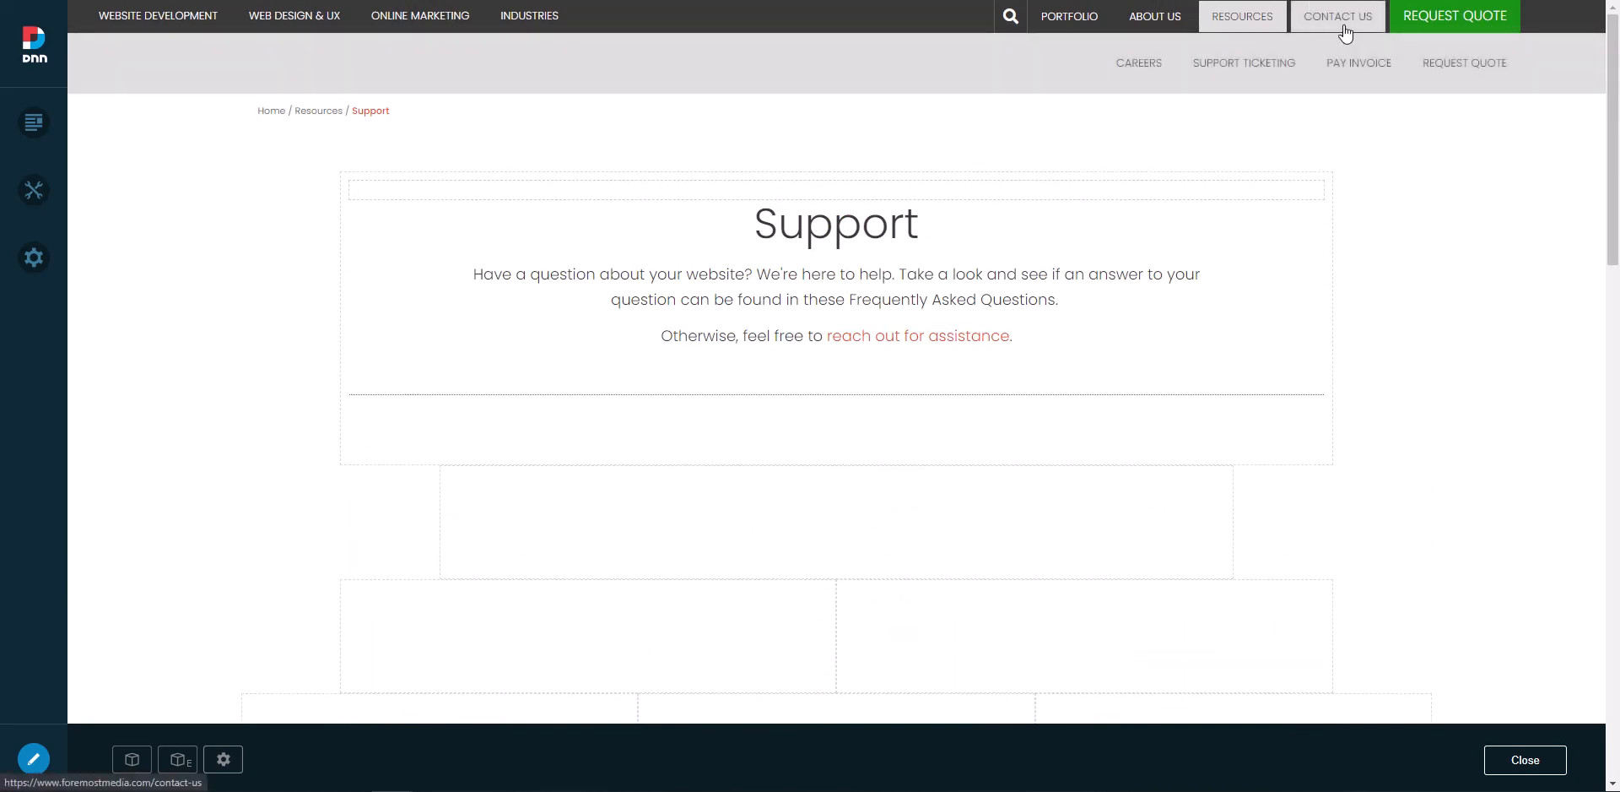
left_click(1339, 19)
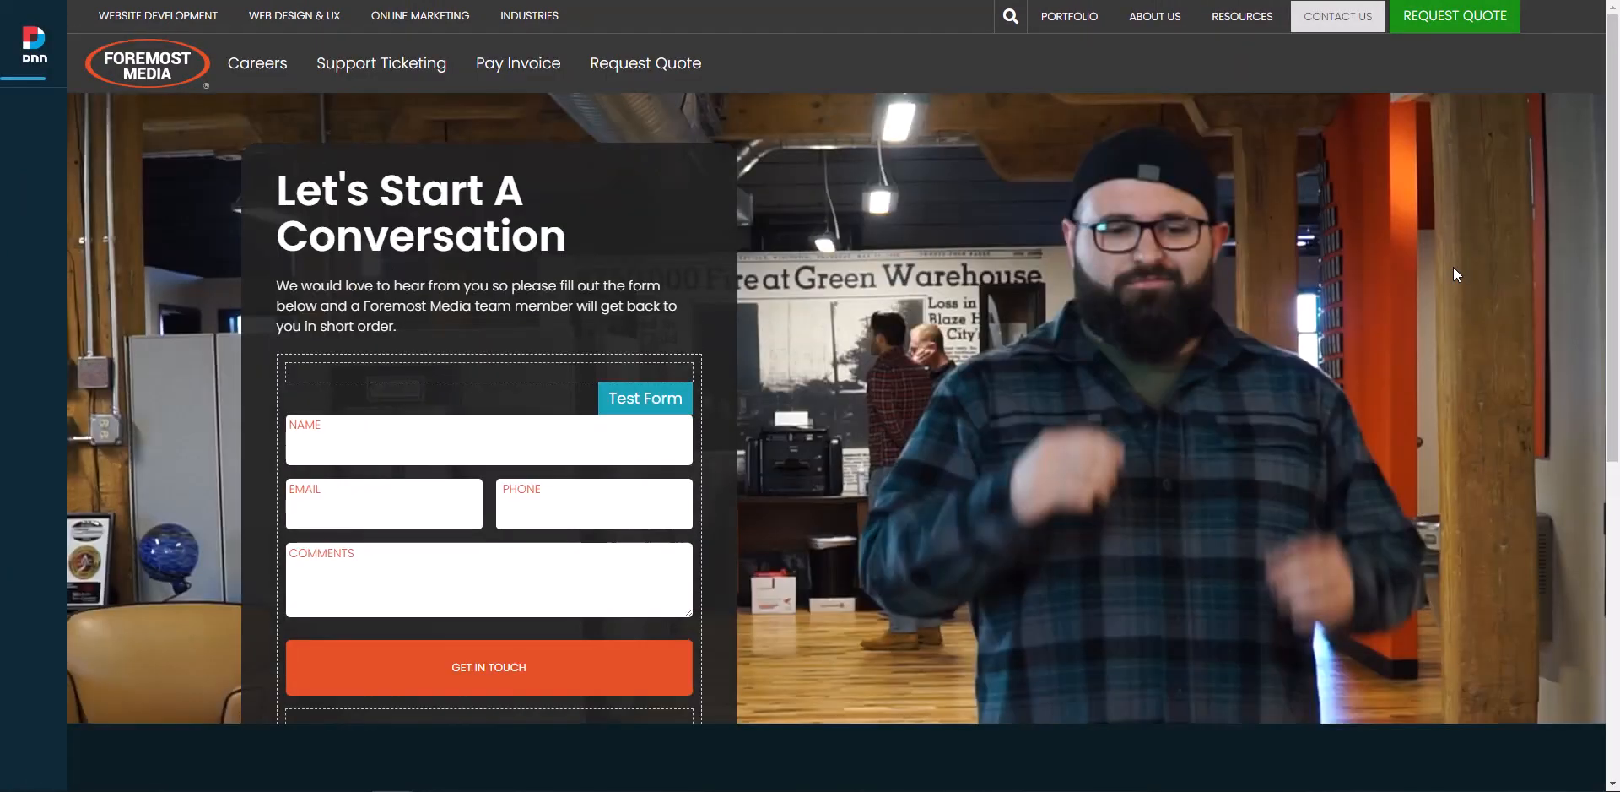